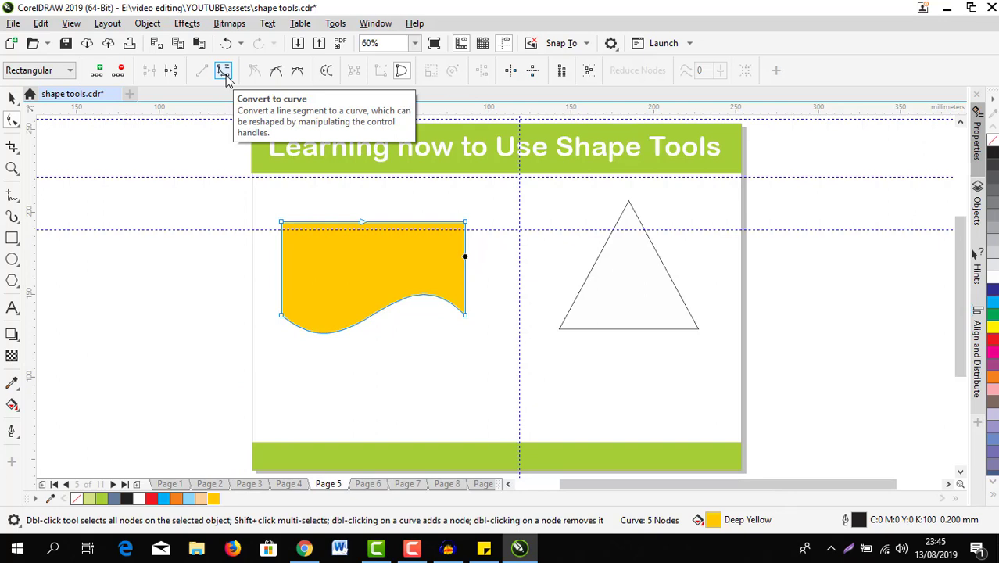
Convert the yellow shape's straight right edge to a curve and bend it inward into an S-shape
left_click(224, 72)
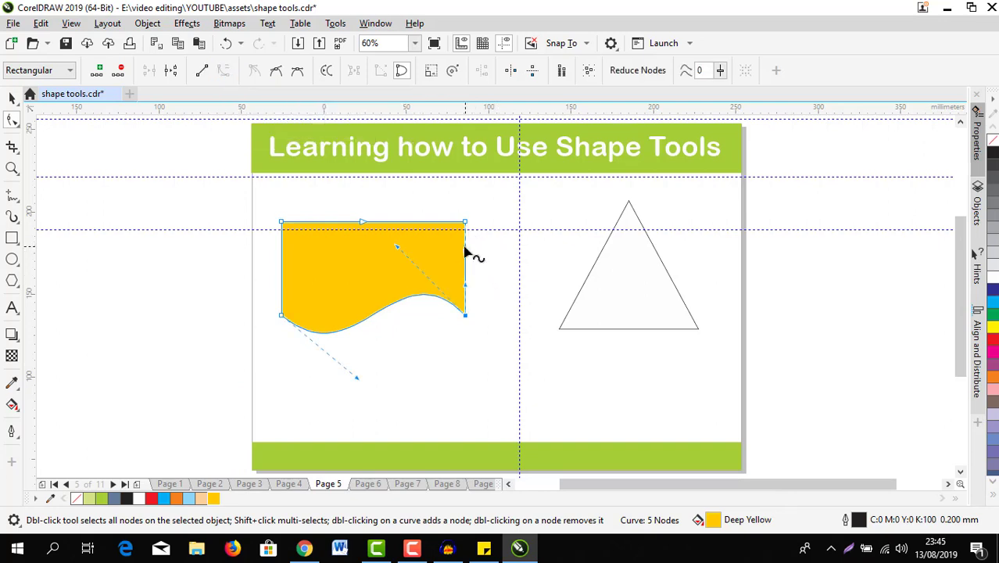
left_click_drag(467, 254, 396, 283)
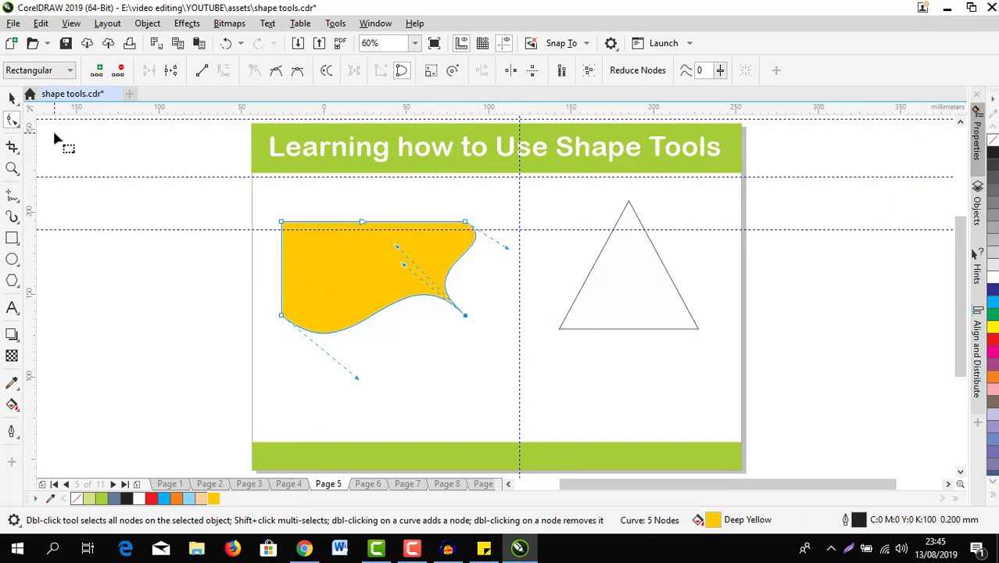
Convert the triangle to curves and activate the Shape tool on its nodes
left_click(628, 270)
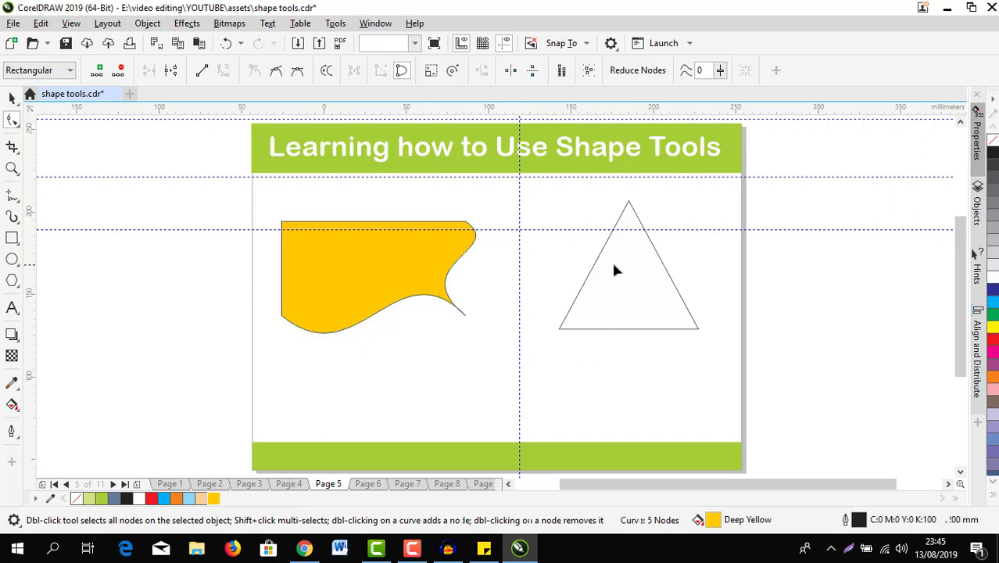
left_click(12, 97)
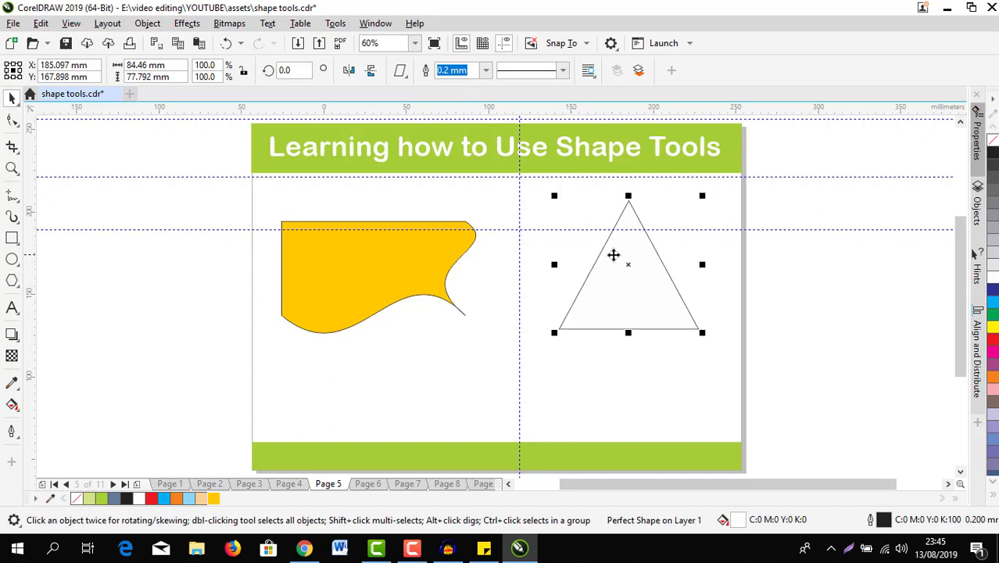
left_click(12, 118)
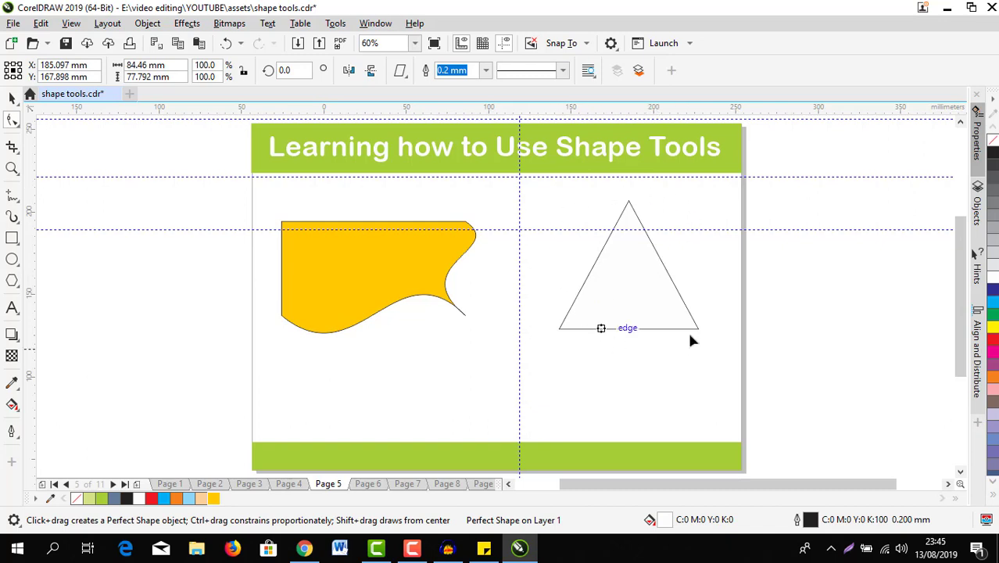
left_click(13, 100)
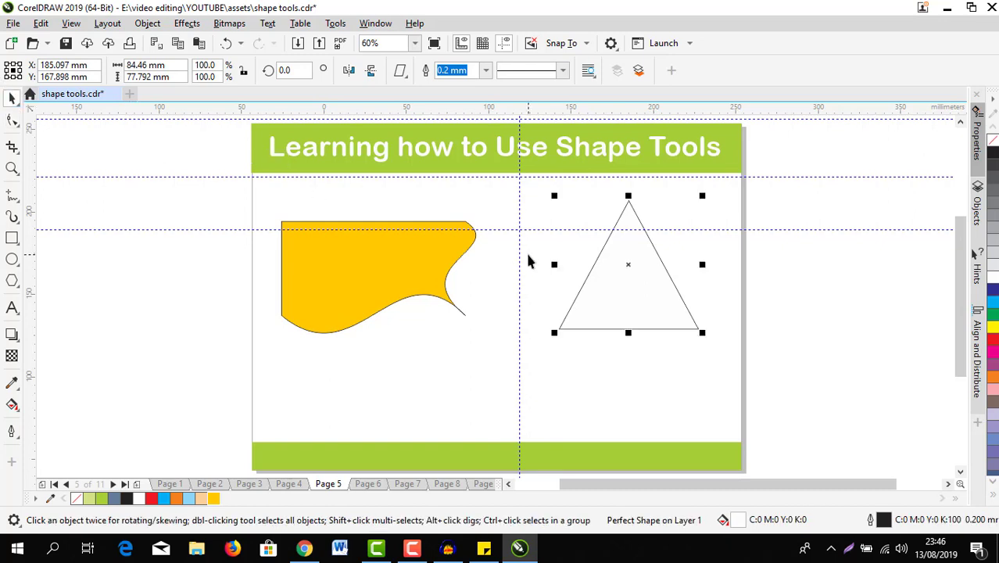
key("ctrl+q")
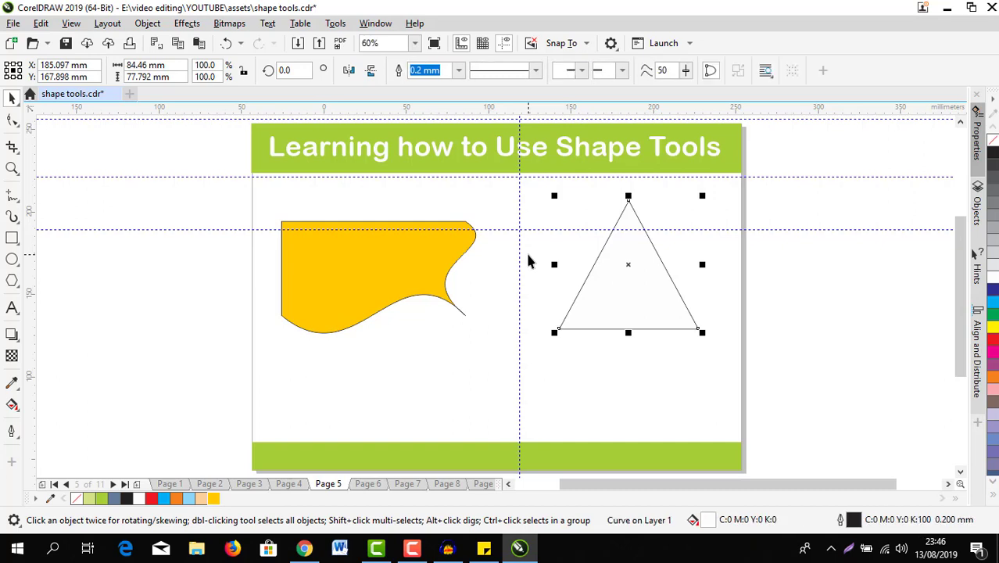
left_click(12, 122)
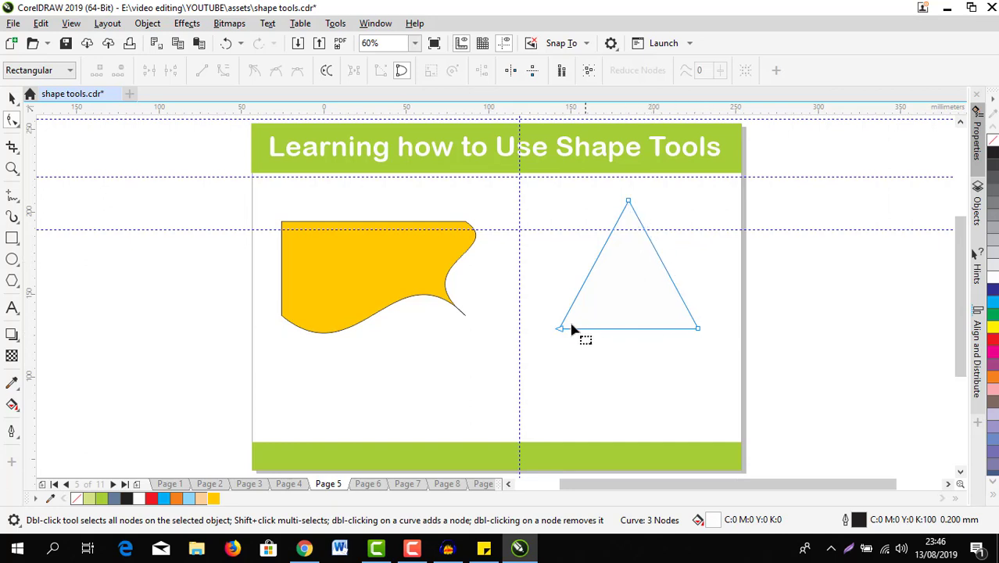
Convert the triangle's right side to a curve and move both control handles to bend it into an S-shape
left_click(657, 255)
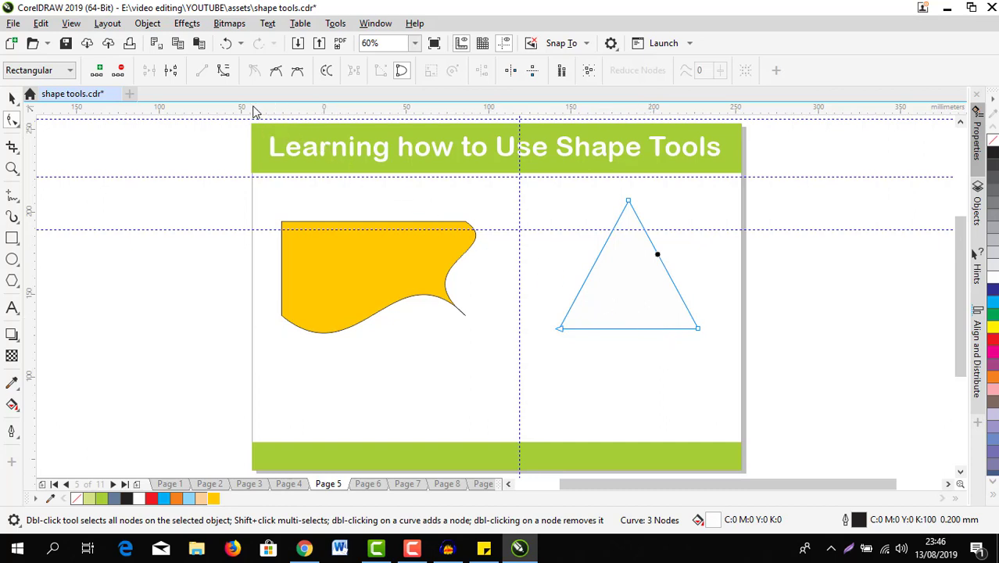
left_click(223, 72)
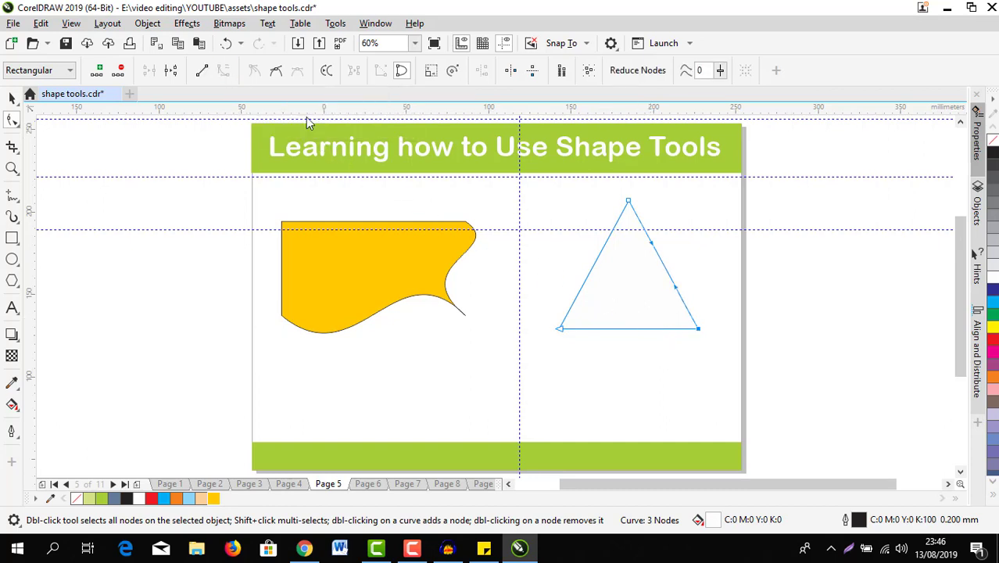
left_click_drag(674, 289, 623, 307)
left_click_drag(651, 246, 685, 215)
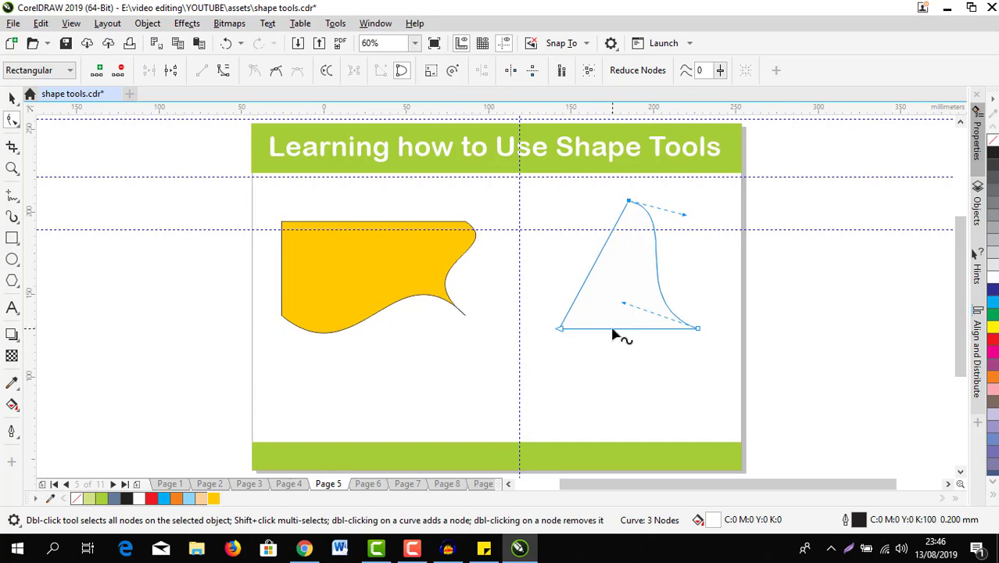
Add a node on the triangle's bottom edge and pull it down to form a fourth corner
left_click(612, 329)
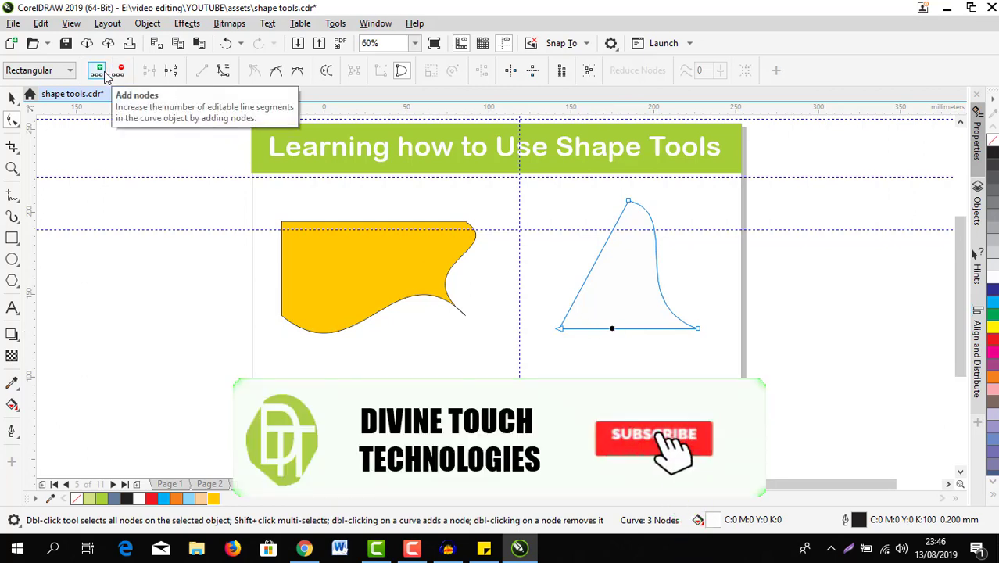
left_click(104, 73)
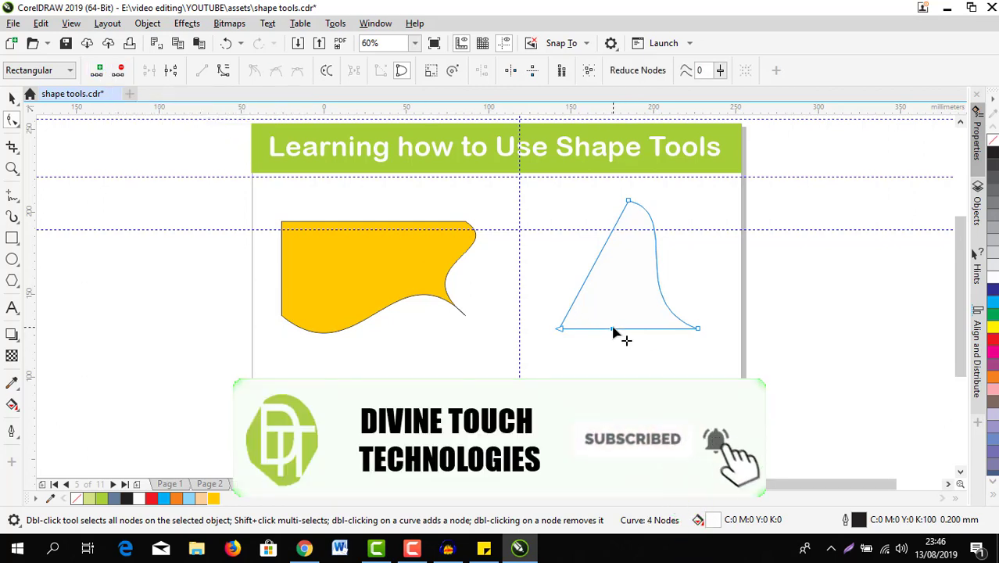
left_click_drag(613, 331, 607, 374)
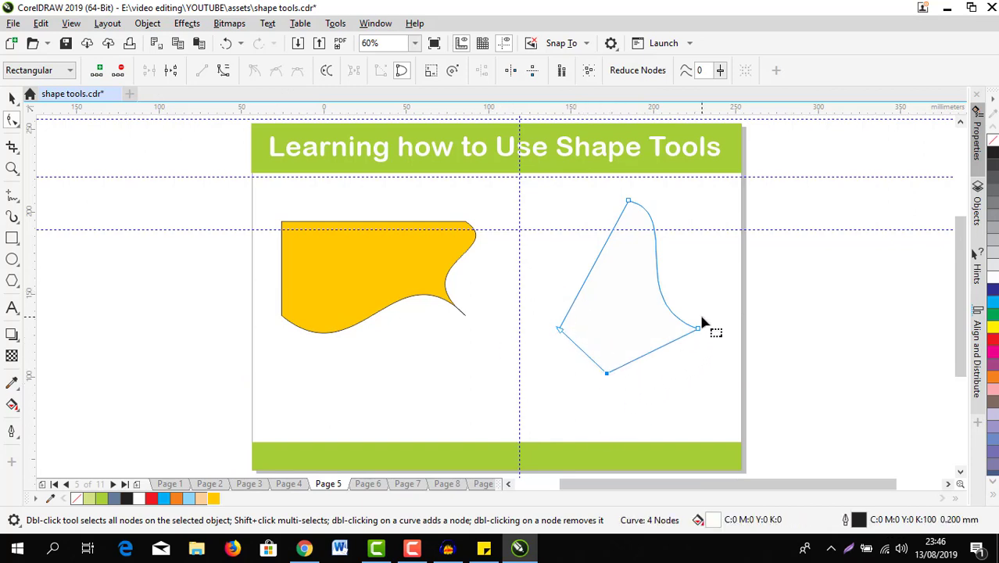
Convert the reshaped triangle's lower-right segment to a curve and bend it inward with its control handle
left_click(651, 352)
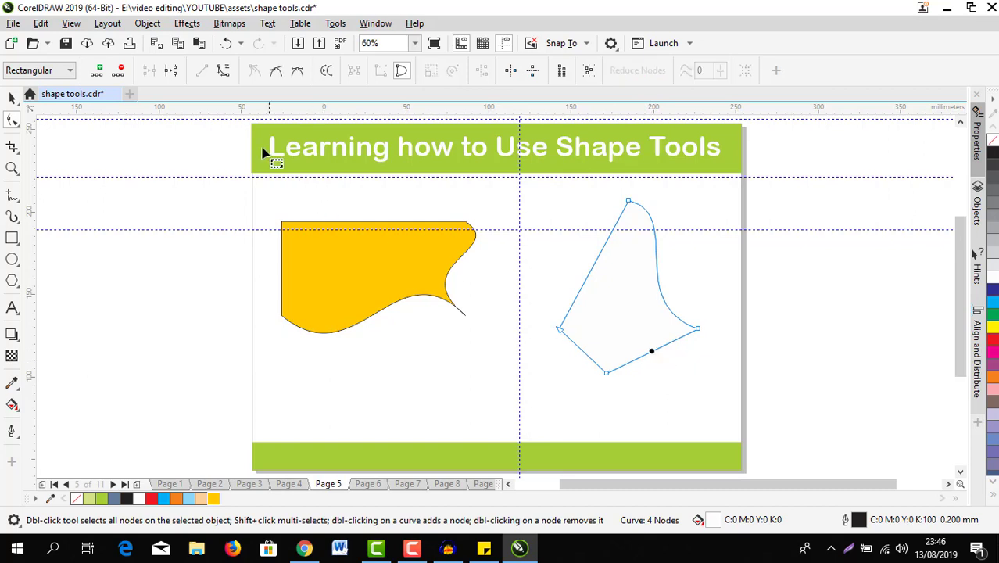
left_click(224, 73)
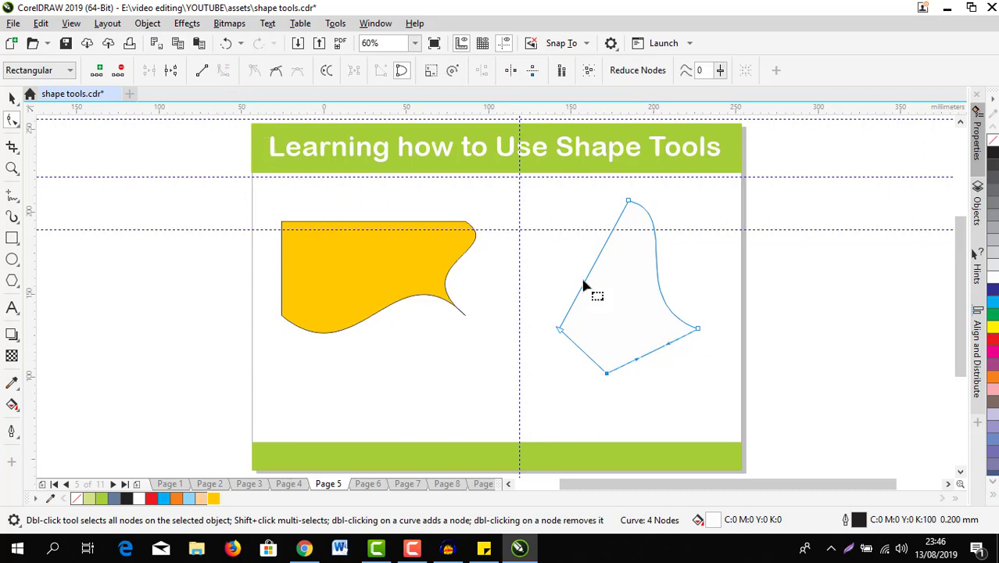
left_click(668, 350)
left_click_drag(668, 348, 608, 339)
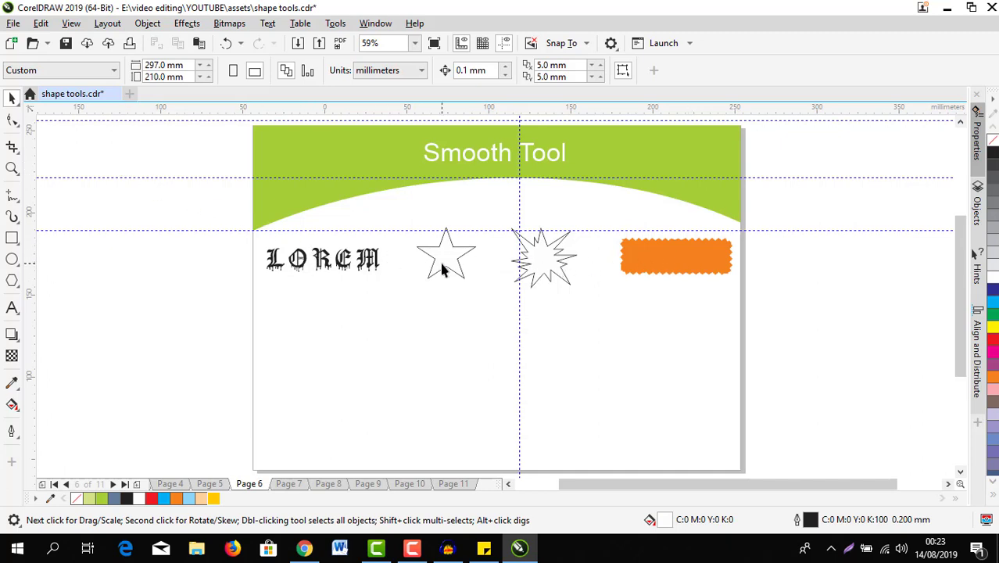
Duplicate the LOREM text on Page 6 and place the copy directly below the original
left_click(320, 264)
left_click(320, 264)
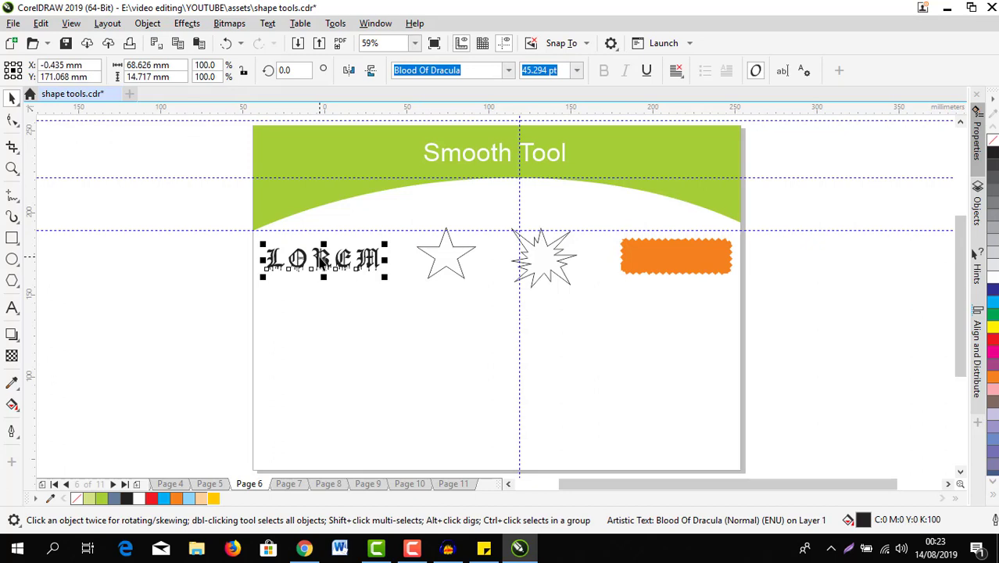
right_click(321, 258)
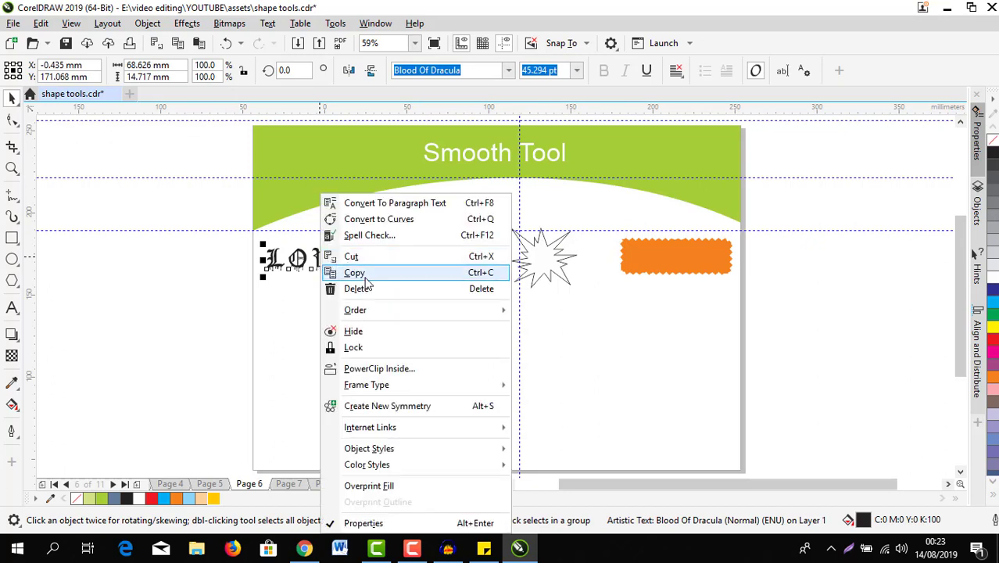
left_click(355, 273)
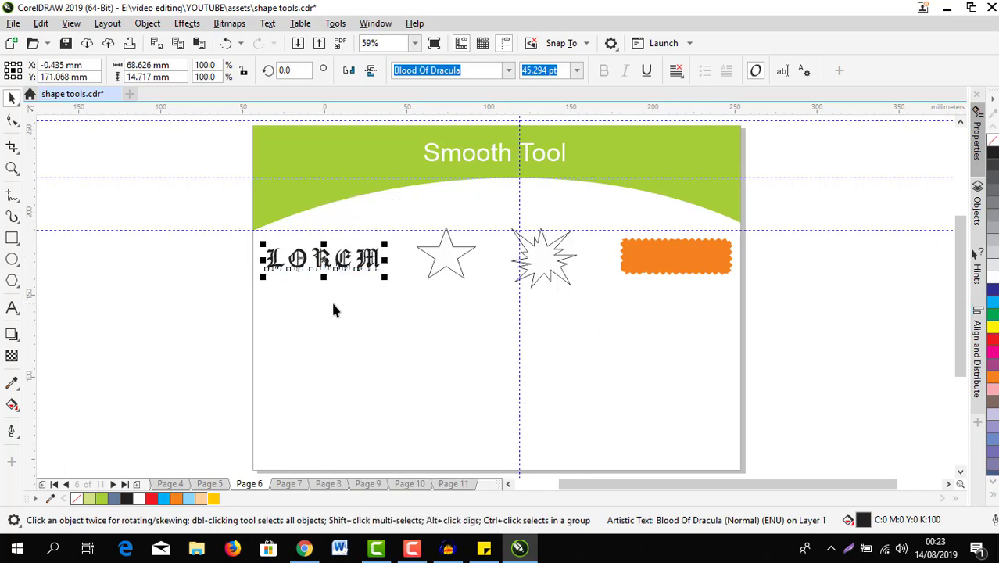
left_click(200, 45)
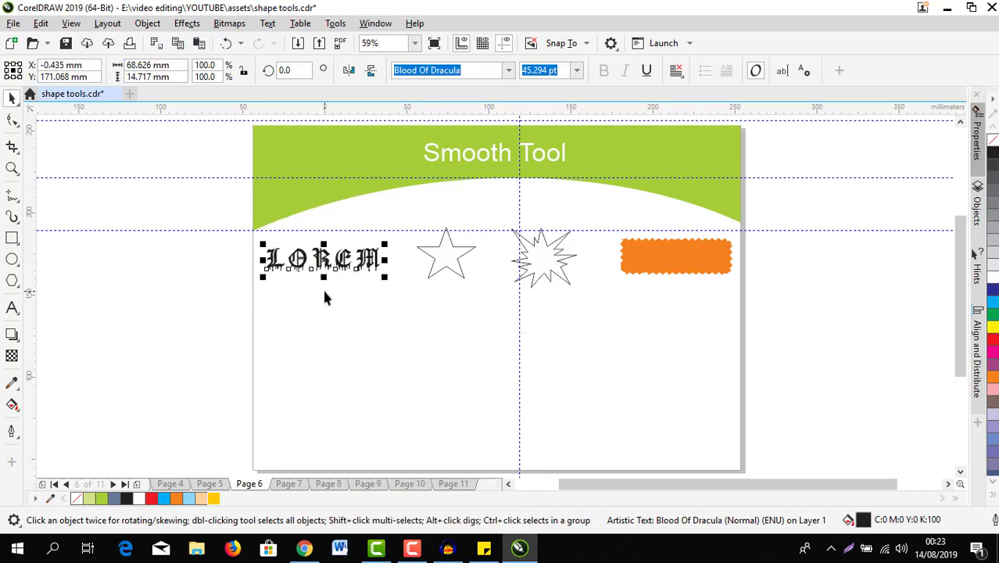
left_click_drag(325, 271, 330, 319)
scroll(328, 313, "up", 2)
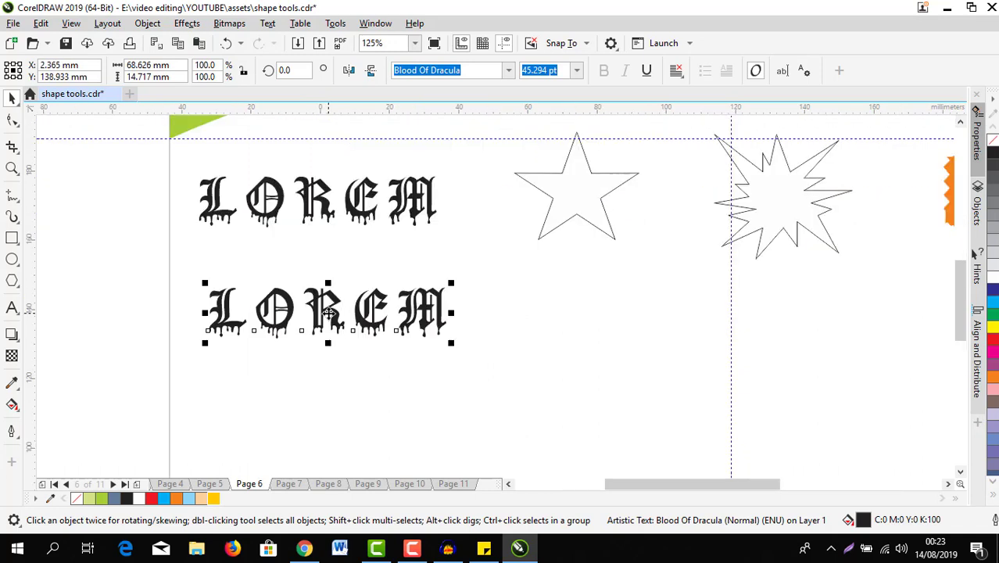
left_click(208, 483)
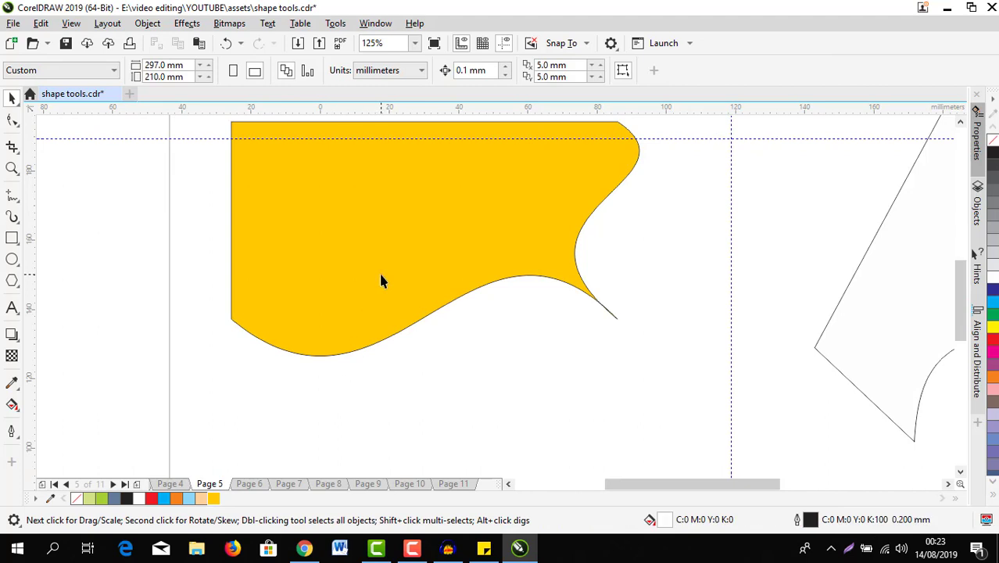
scroll(381, 280, "down", 2)
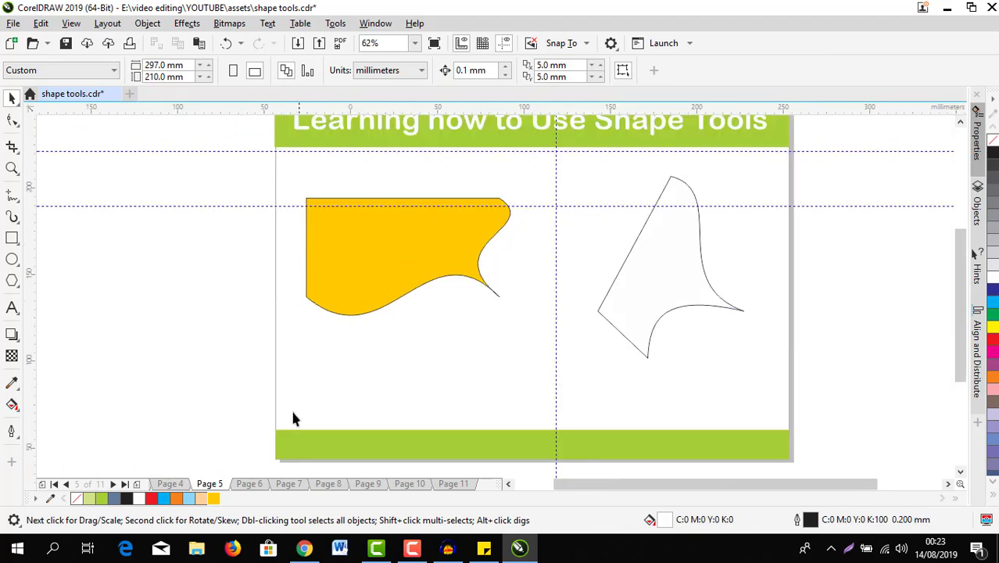
left_click(260, 484)
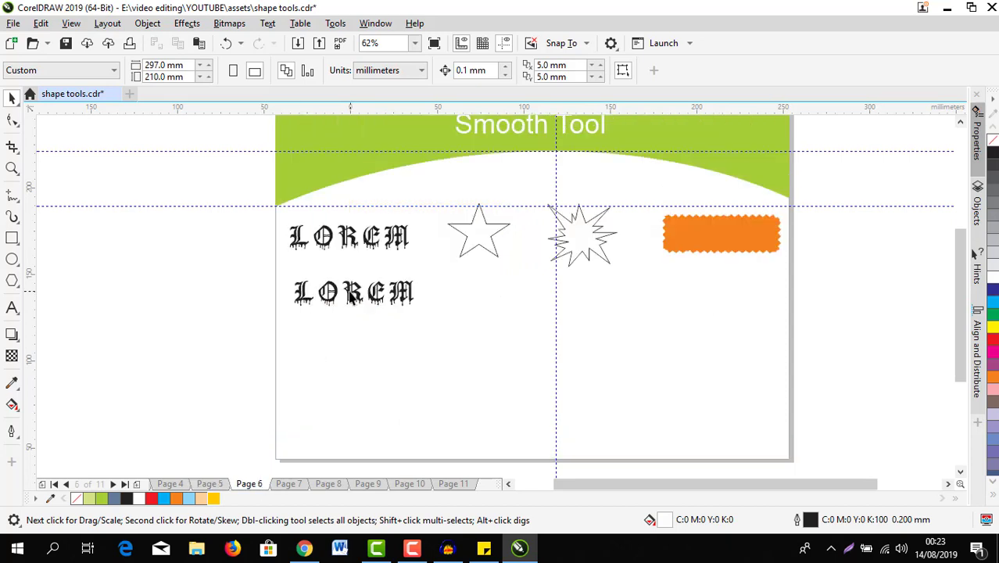
Convert the lower LOREM text copy to curves
left_click(356, 293)
scroll(351, 292, "up", 2)
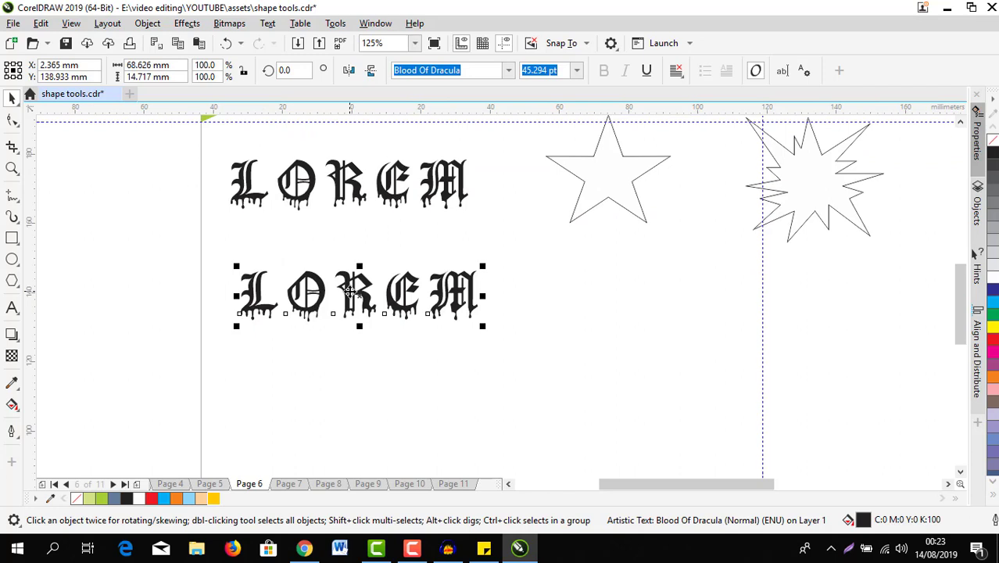
left_click(148, 23)
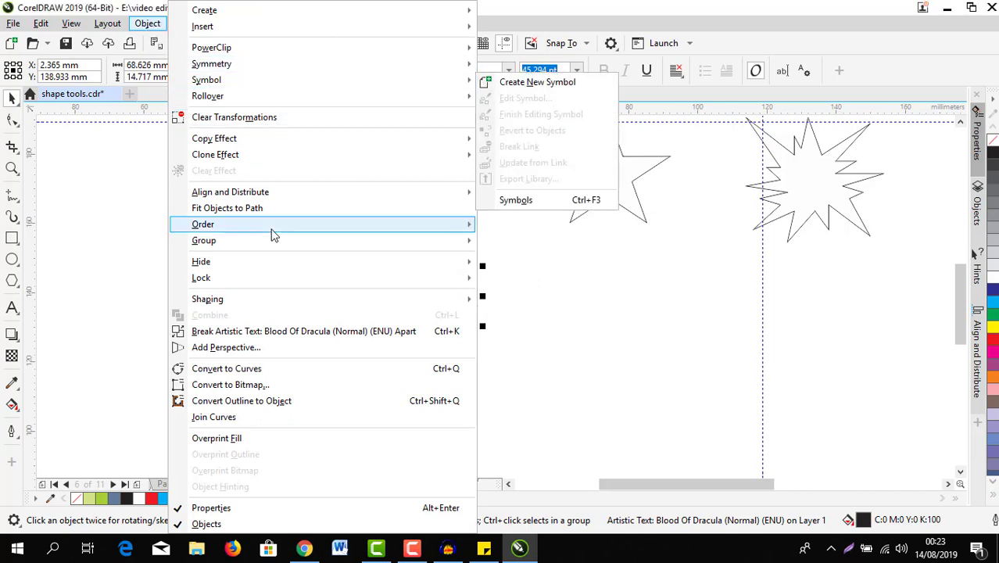
left_click(242, 375)
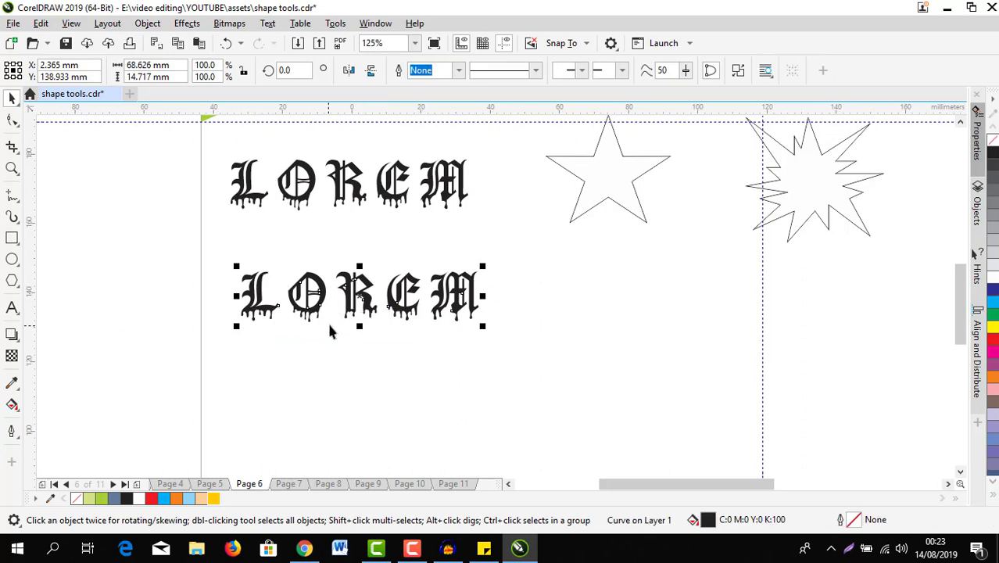
Use the Smooth tool on the converted LOREM copy to soften the L's dripping edges and the O's upper-left outline
scroll(334, 324, "up", 2)
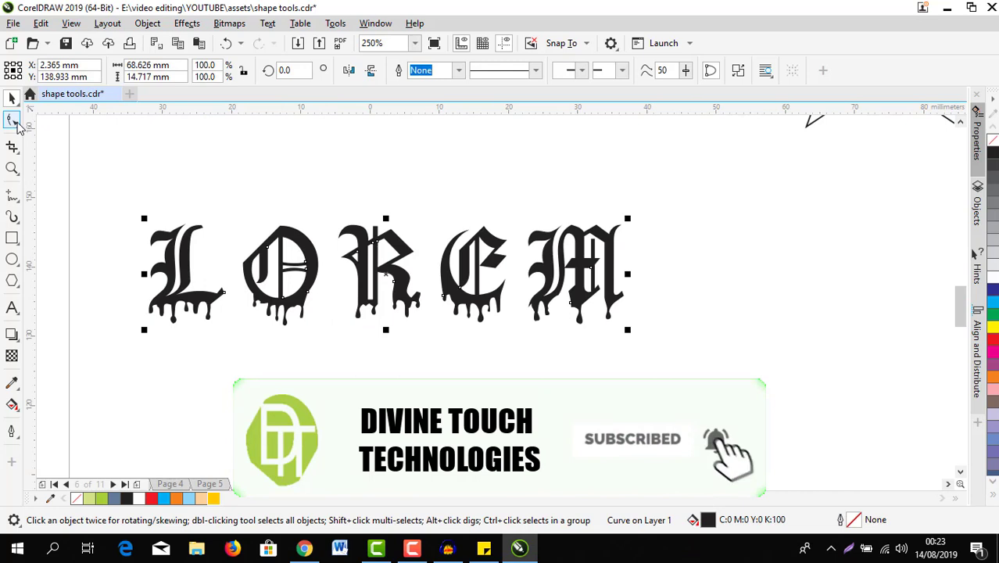
left_click(16, 124)
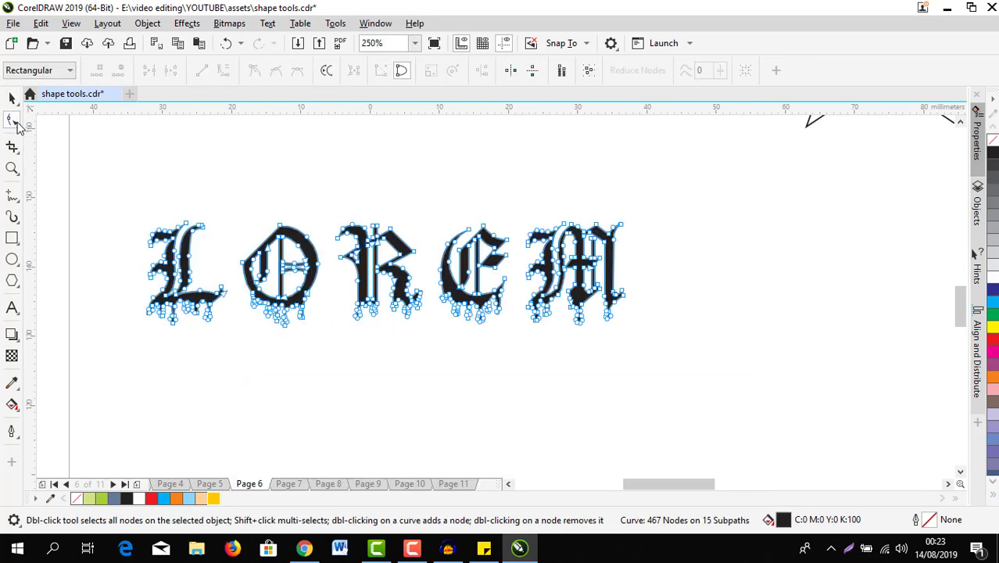
left_click(17, 124)
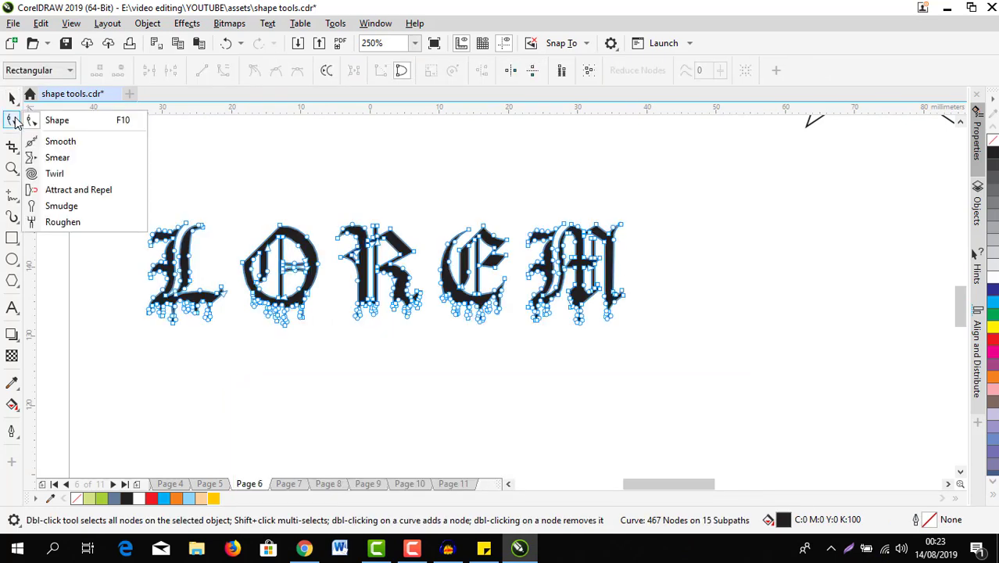
left_click(61, 142)
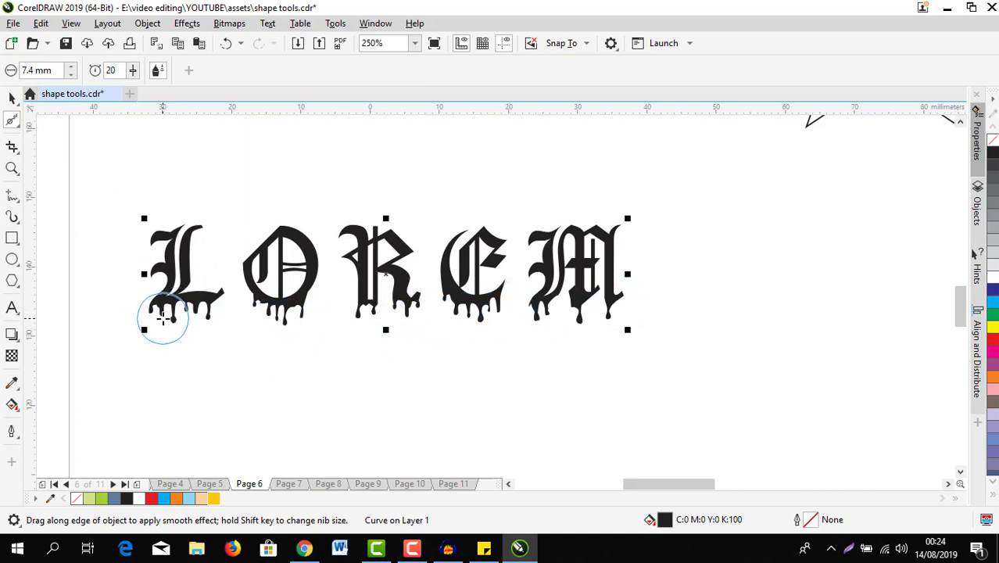
scroll(162, 317, "up", 2)
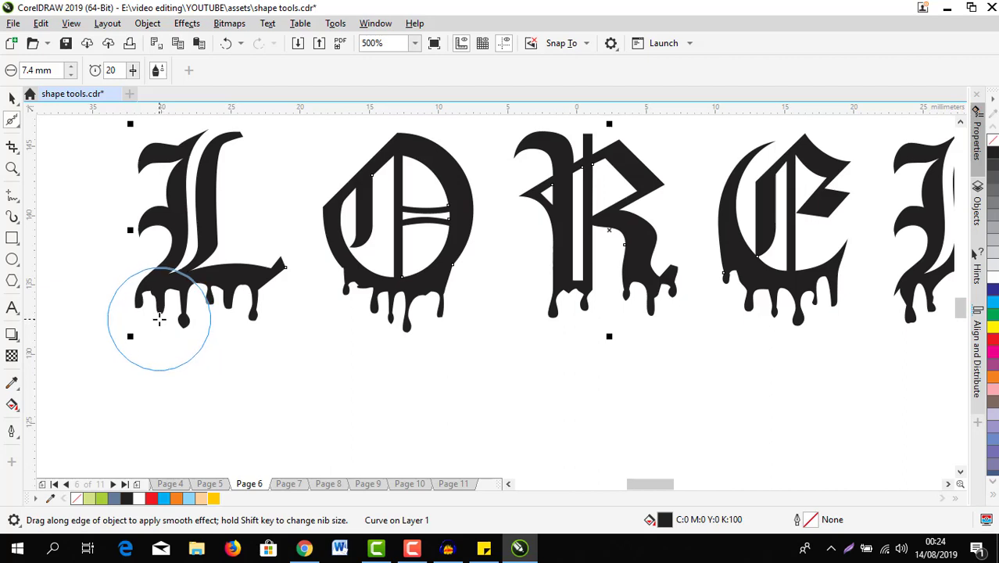
mouse_move(159, 319)
left_mouse_down()
mouse_move(259, 313)
mouse_move(266, 310)
mouse_move(221, 305)
mouse_move(272, 308)
mouse_move(197, 310)
mouse_move(245, 306)
mouse_move(274, 275)
mouse_move(269, 288)
mouse_move(225, 301)
mouse_move(138, 301)
mouse_move(170, 302)
mouse_move(200, 202)
mouse_move(141, 169)
mouse_move(184, 171)
mouse_move(216, 151)
mouse_move(139, 194)
mouse_move(135, 222)
mouse_move(144, 219)
mouse_move(147, 234)
mouse_move(160, 213)
mouse_move(158, 168)
left_mouse_up()
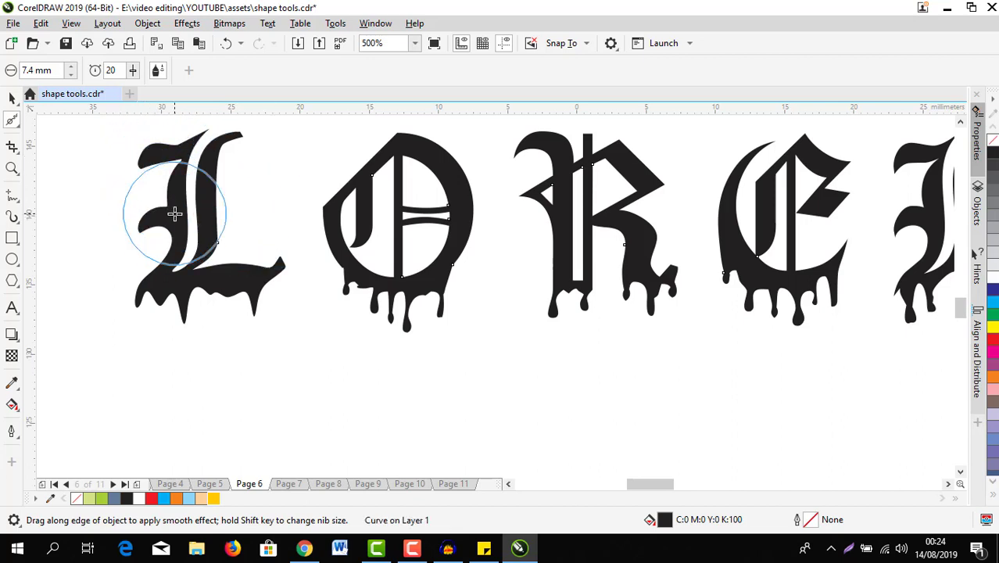
mouse_move(350, 179)
left_mouse_down()
mouse_move(328, 198)
mouse_move(326, 223)
left_mouse_up()
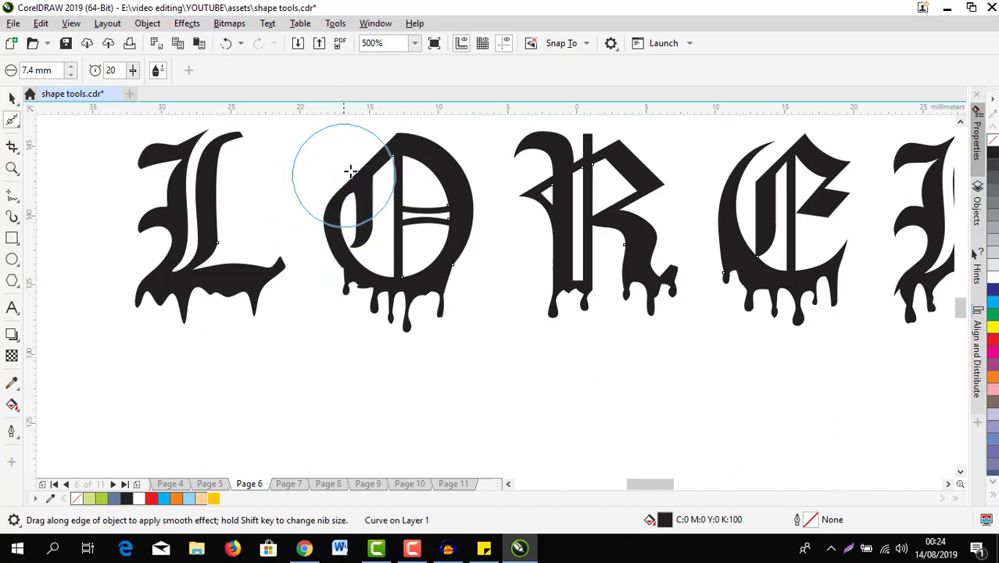
Smooth the lower drips of the O and the edges of the R and E in the lower LOREM copy
mouse_move(422, 333)
left_mouse_down()
mouse_move(440, 319)
mouse_move(363, 299)
mouse_move(440, 293)
mouse_move(397, 313)
mouse_move(429, 313)
mouse_move(406, 306)
mouse_move(440, 296)
mouse_move(353, 297)
mouse_move(423, 299)
mouse_move(361, 303)
mouse_move(424, 286)
left_mouse_up()
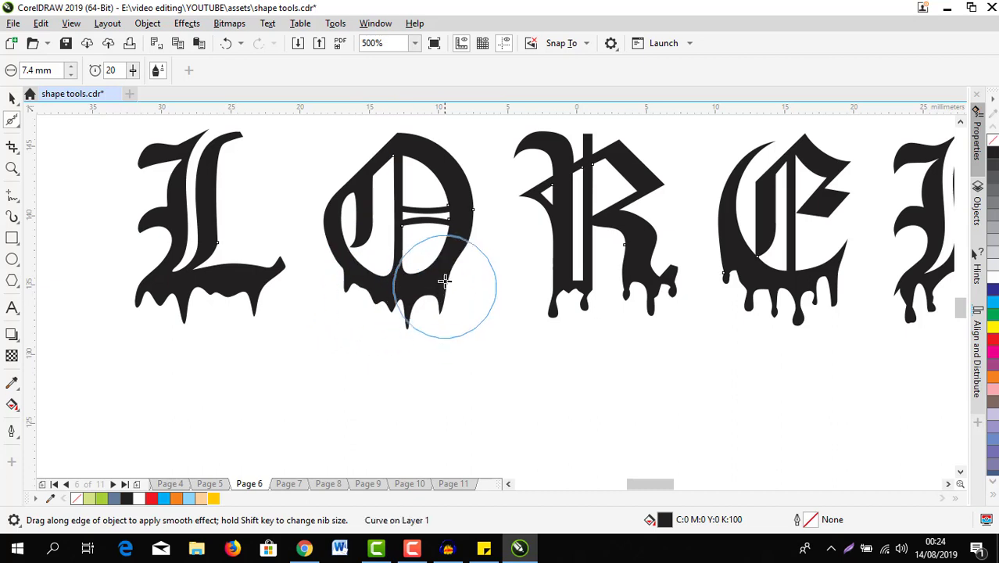
mouse_move(504, 293)
left_mouse_down()
mouse_move(658, 295)
mouse_move(599, 305)
mouse_move(653, 294)
mouse_move(645, 185)
left_mouse_up()
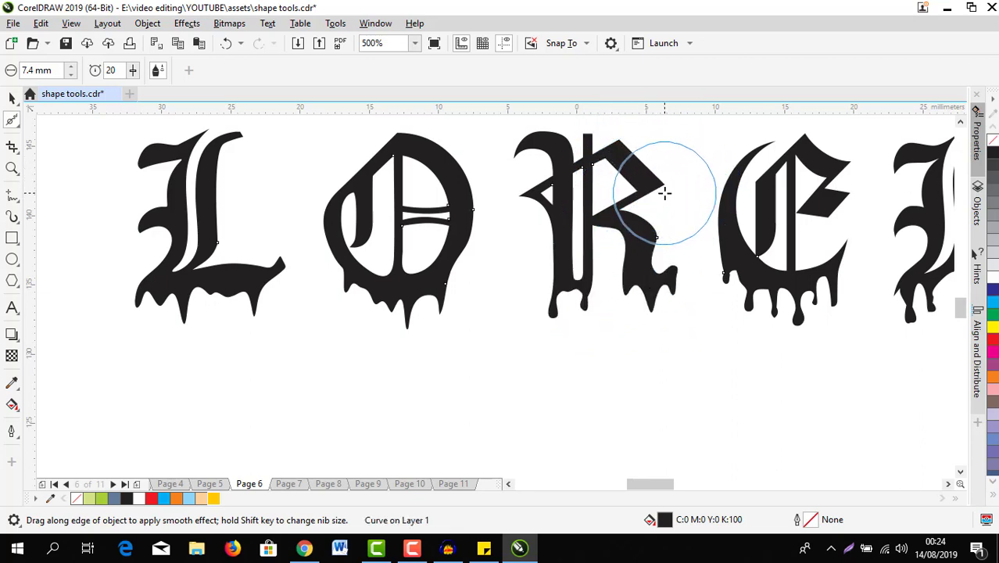
left_click_drag(666, 194, 658, 180)
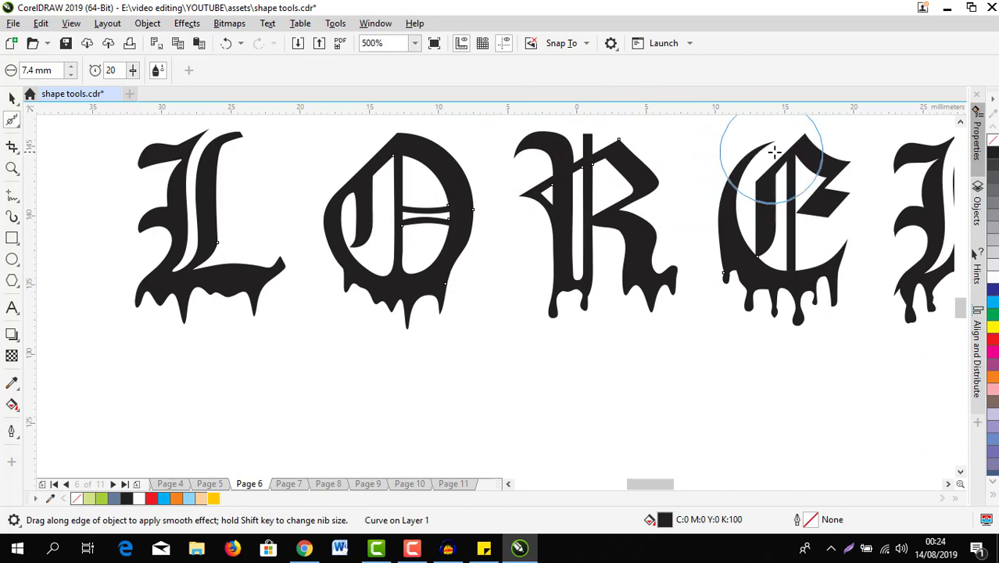
mouse_move(810, 139)
left_mouse_down()
mouse_move(833, 159)
mouse_move(813, 145)
mouse_move(827, 172)
left_mouse_up()
left_click_drag(837, 218, 838, 218)
mouse_move(838, 219)
left_mouse_down()
mouse_move(830, 251)
mouse_move(851, 247)
mouse_move(831, 257)
mouse_move(877, 200)
mouse_move(874, 263)
mouse_move(903, 168)
mouse_move(903, 195)
mouse_move(900, 160)
mouse_move(891, 234)
left_mouse_up()
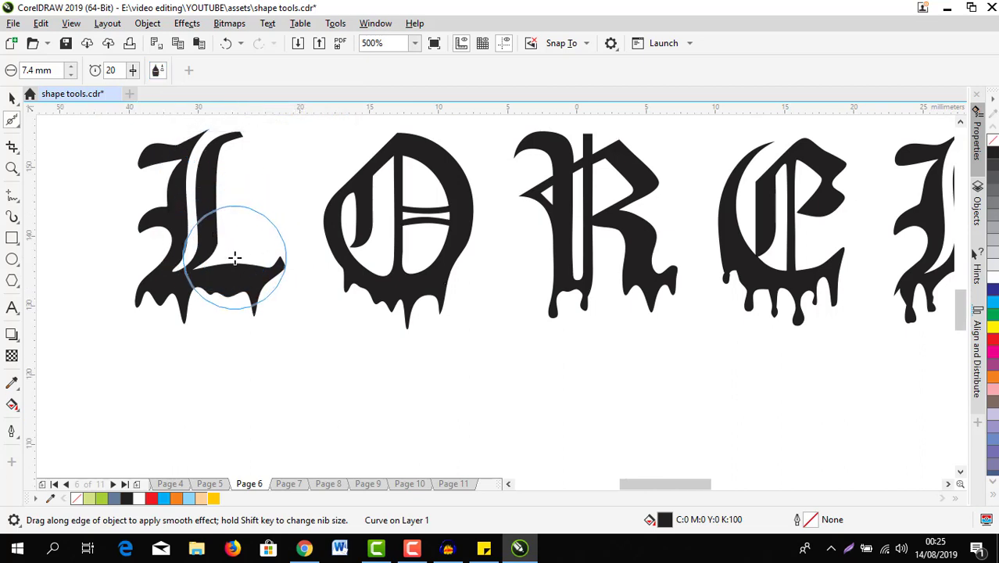
Duplicate the five-pointed star and place the copy directly below the original
scroll(234, 262, "down", 4)
scroll(246, 276, "down", 1)
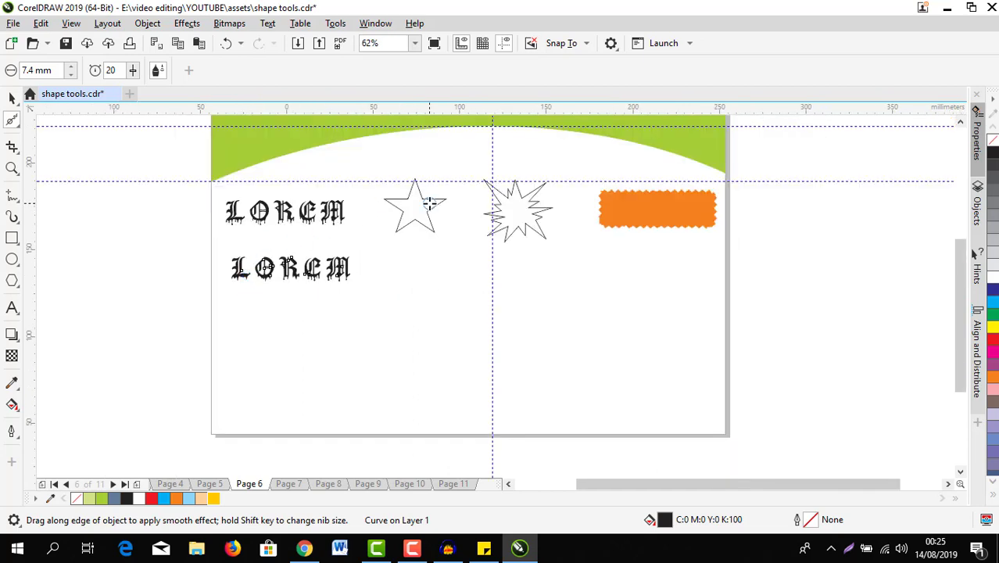
scroll(429, 203, "up", 1)
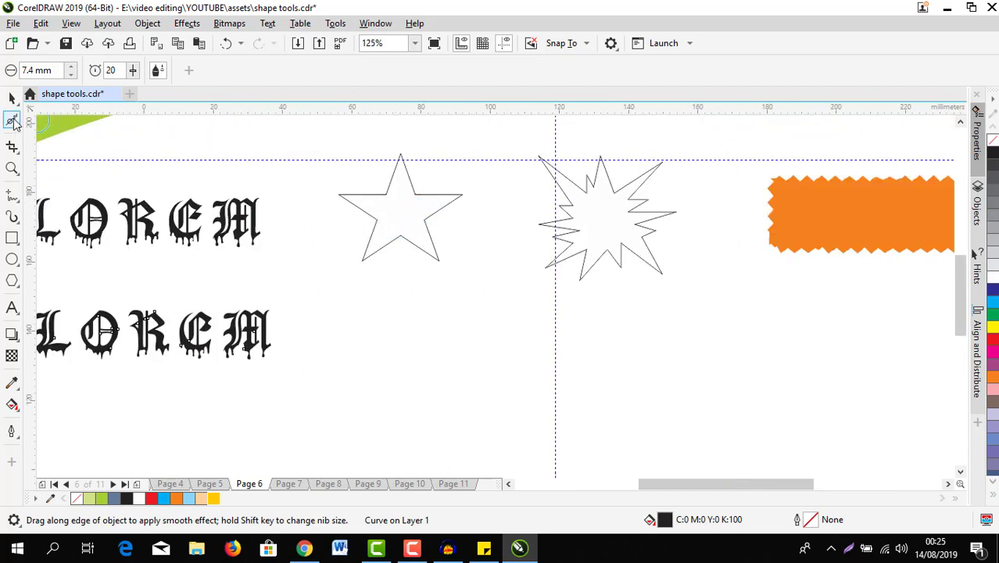
left_click(12, 99)
left_click(430, 212)
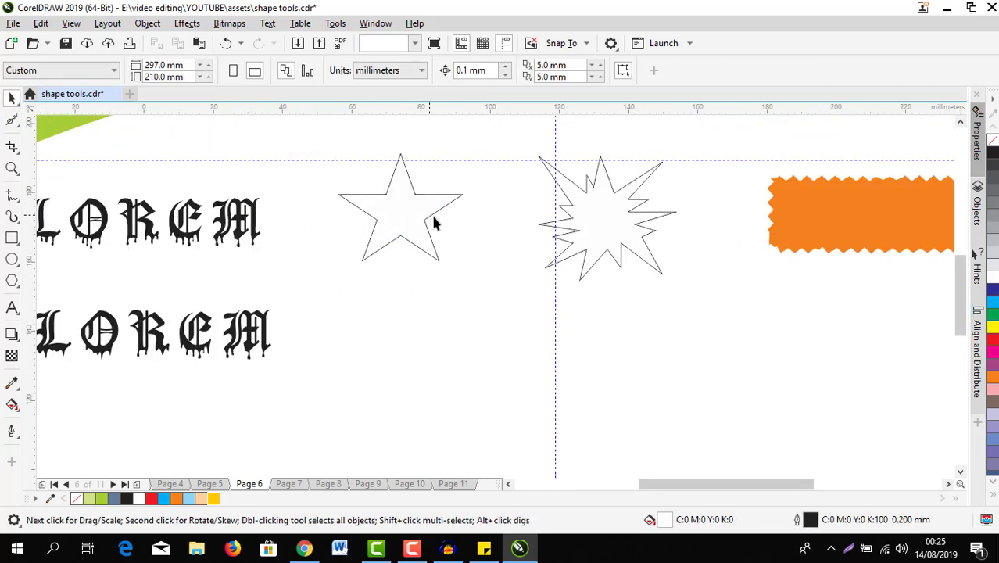
left_click(414, 218)
left_click_drag(405, 247, 393, 336)
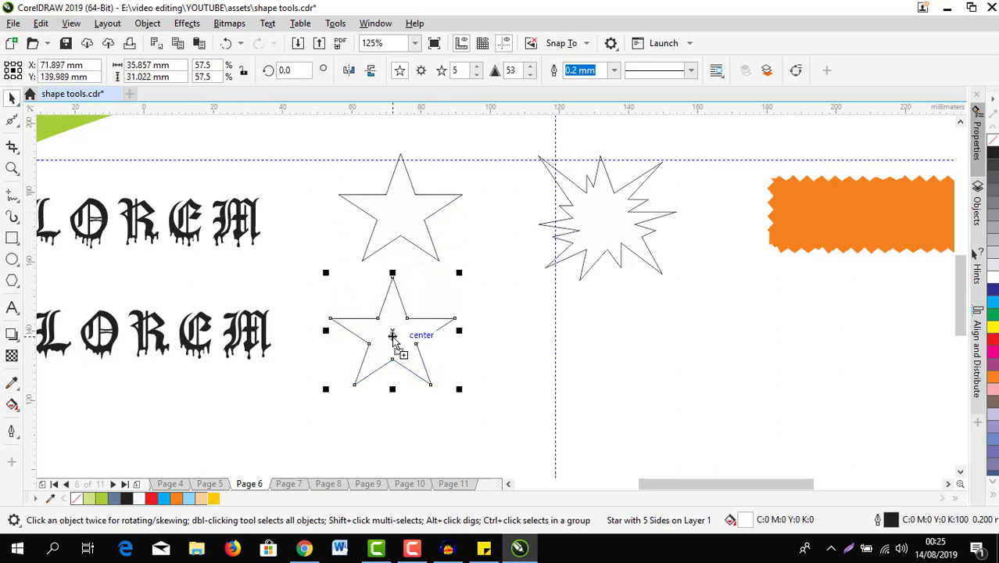
Use the Smooth tool to round the five inner corners of the lower star copy, keeping its outer points sharp
scroll(393, 337, "up", 3)
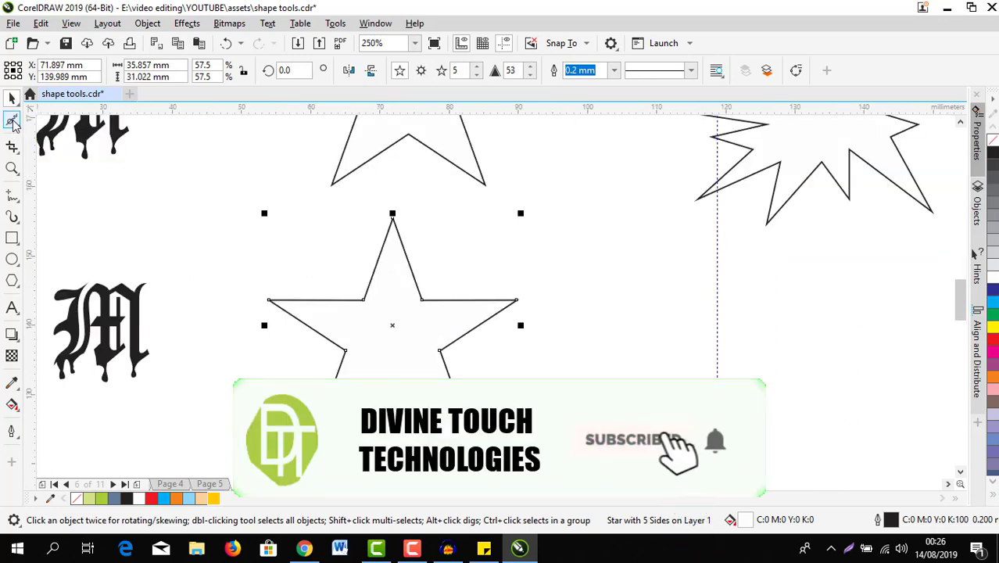
left_click(13, 121)
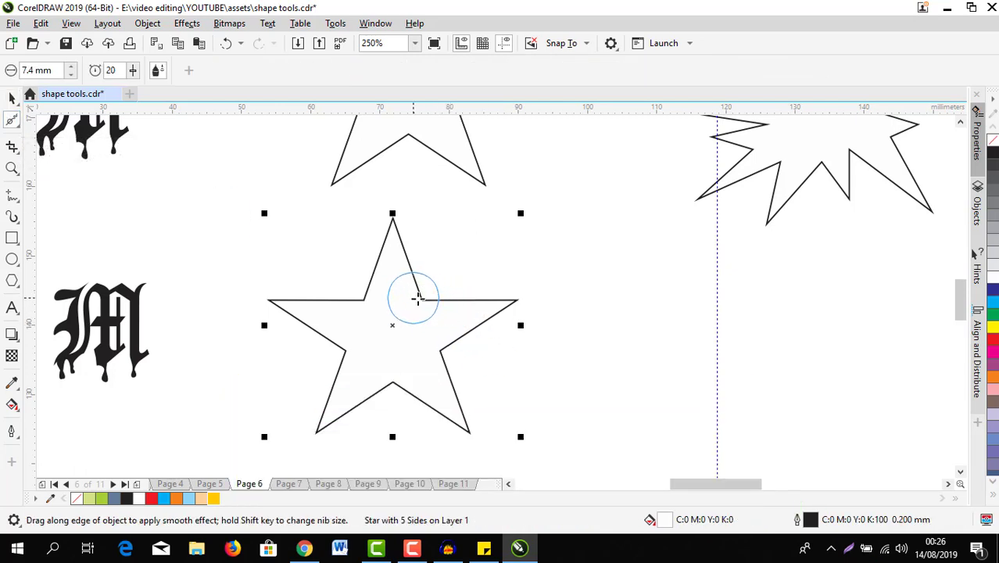
scroll(423, 301, "up", 2)
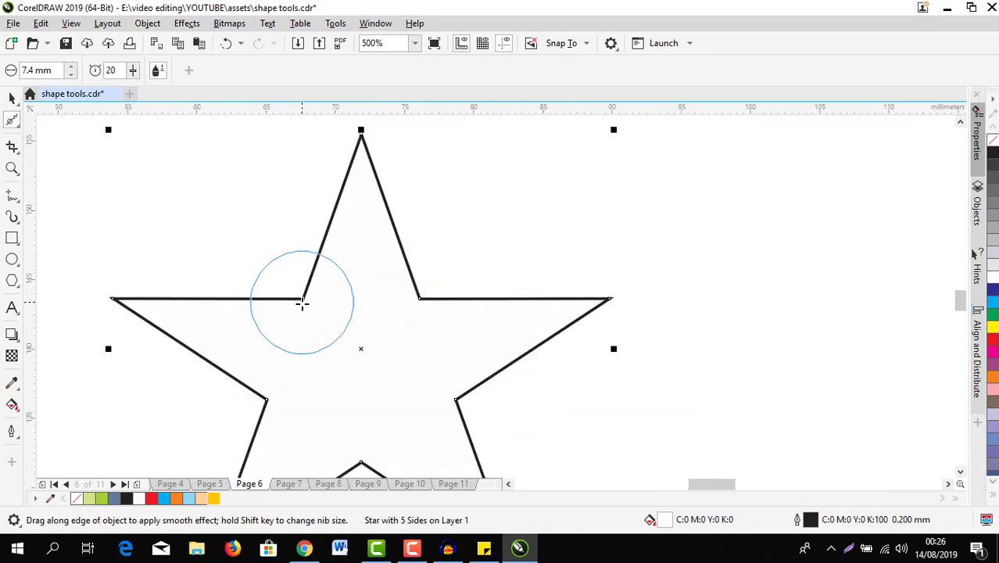
left_click_drag(301, 297, 287, 276)
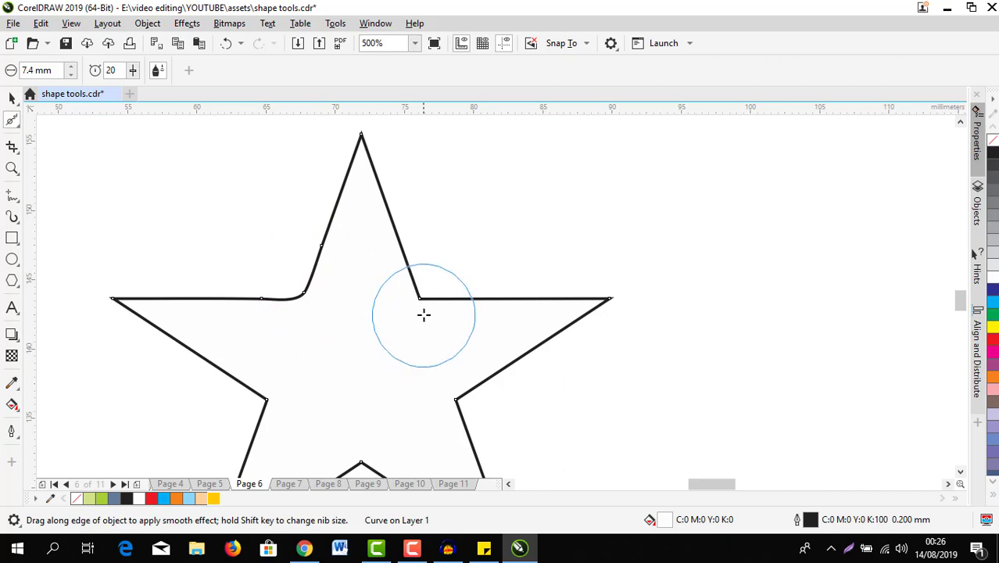
mouse_move(415, 302)
left_mouse_down()
mouse_move(453, 311)
mouse_move(426, 310)
left_mouse_up()
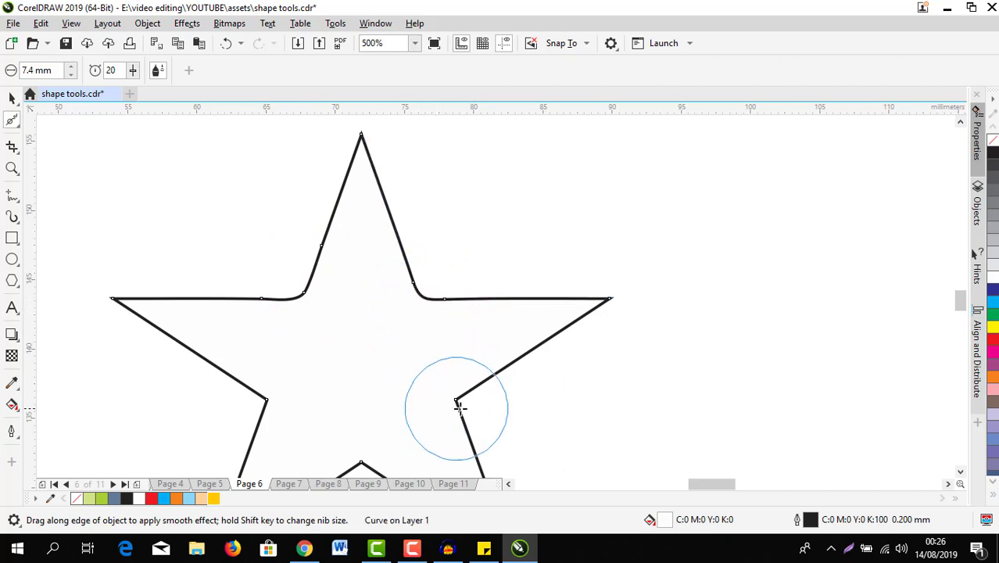
mouse_move(457, 409)
left_mouse_down()
mouse_move(454, 380)
mouse_move(449, 410)
mouse_move(463, 425)
mouse_move(458, 406)
mouse_move(473, 381)
mouse_move(460, 431)
mouse_move(408, 422)
left_mouse_up()
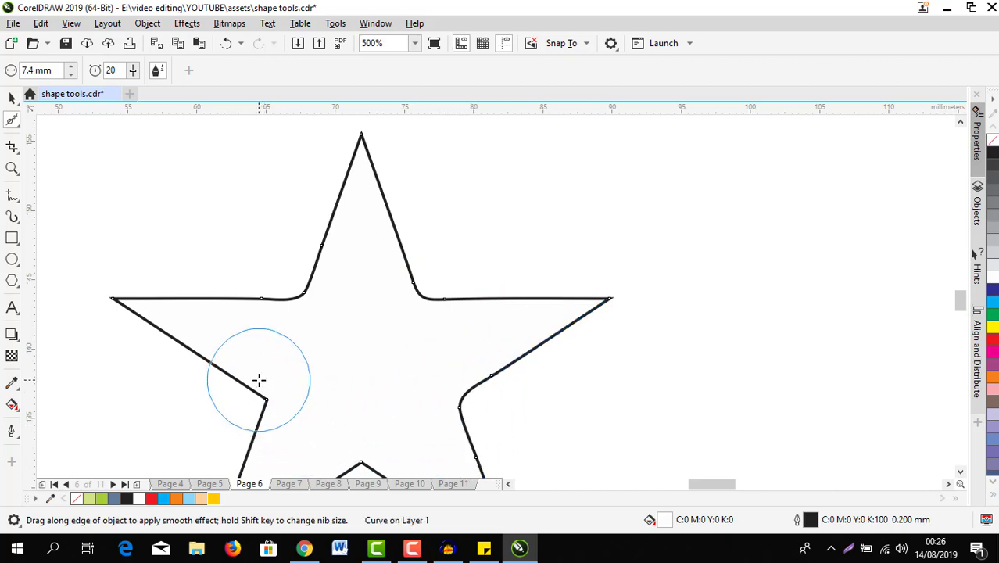
mouse_move(260, 383)
left_mouse_down()
mouse_move(279, 420)
mouse_move(259, 378)
mouse_move(266, 416)
mouse_move(283, 401)
left_mouse_up()
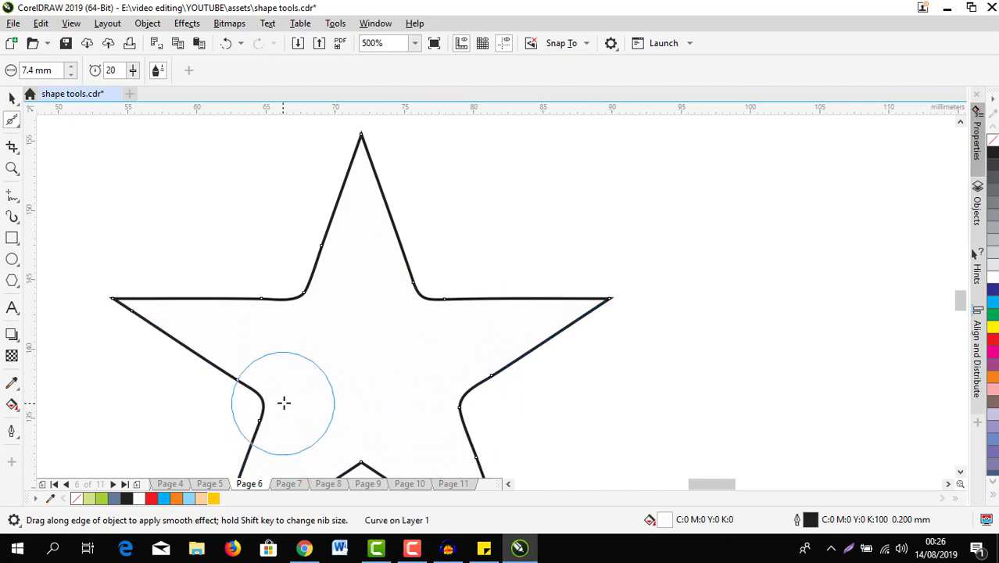
scroll(335, 401, "down", 1)
scroll(354, 444, "up", 1)
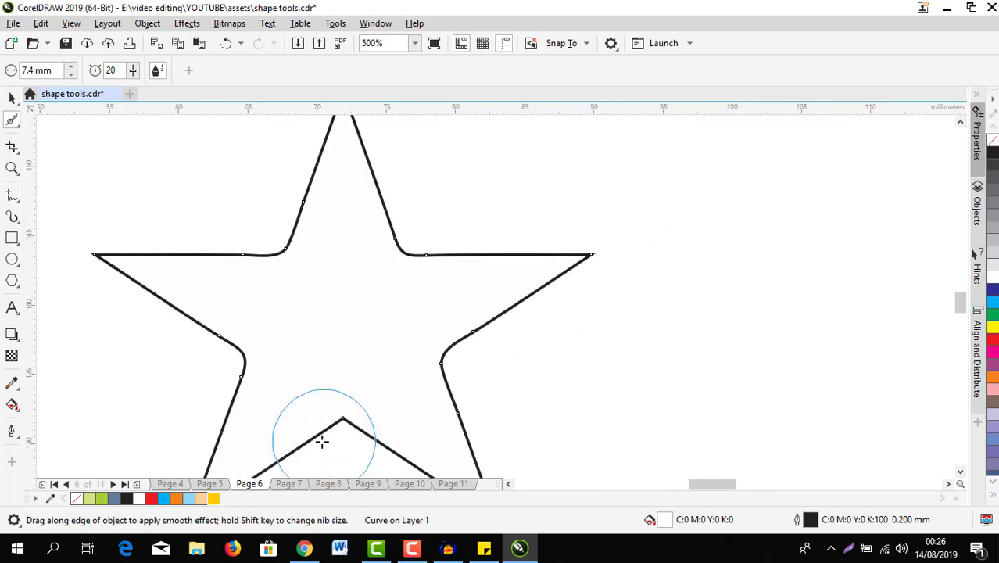
mouse_move(319, 439)
left_mouse_down()
mouse_move(363, 419)
mouse_move(331, 425)
mouse_move(371, 419)
mouse_move(337, 422)
left_mouse_up()
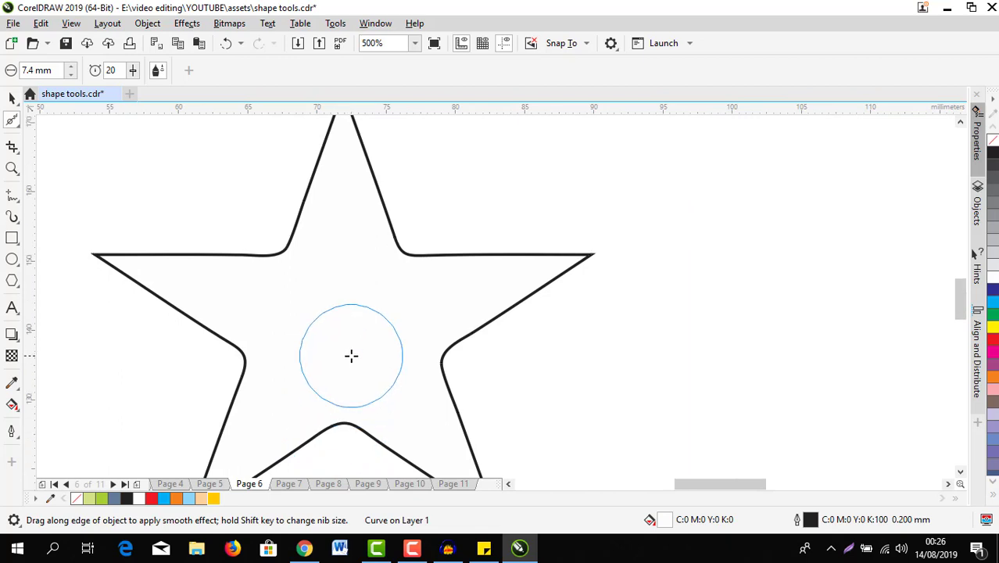
Duplicate the irregular starburst shape and place the copy directly below the original
scroll(351, 356, "down", 1)
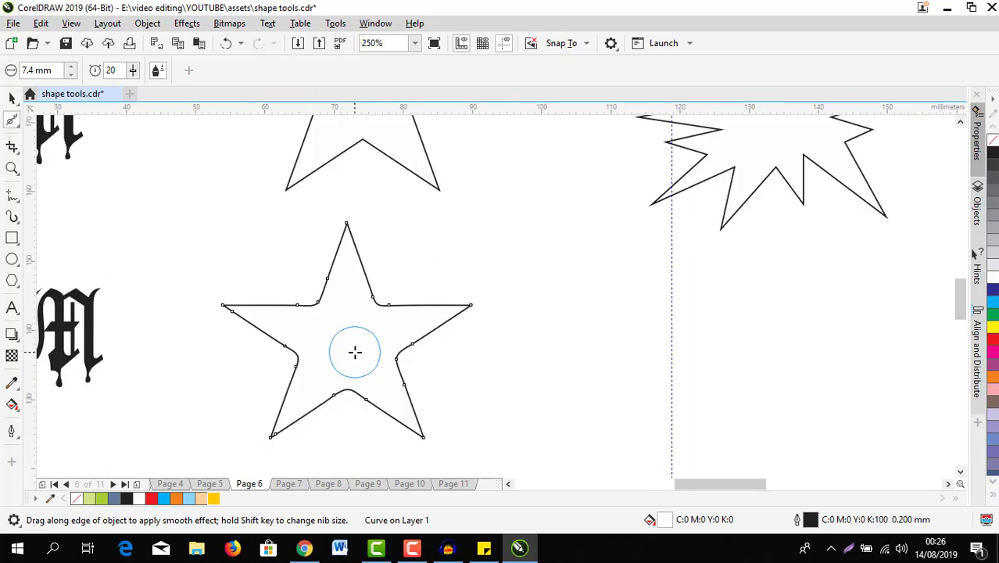
scroll(358, 272, "down", 1)
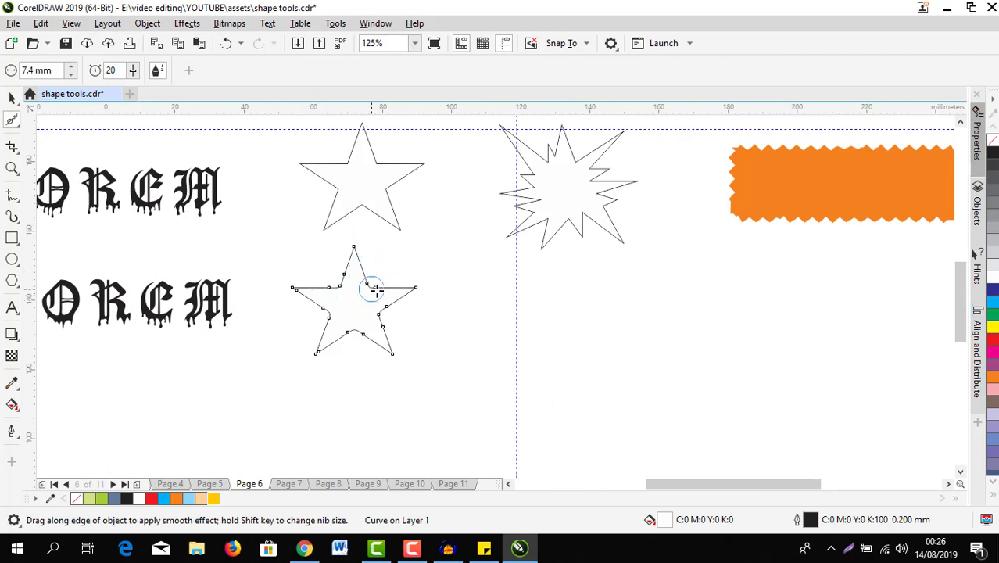
scroll(370, 291, "up", 1)
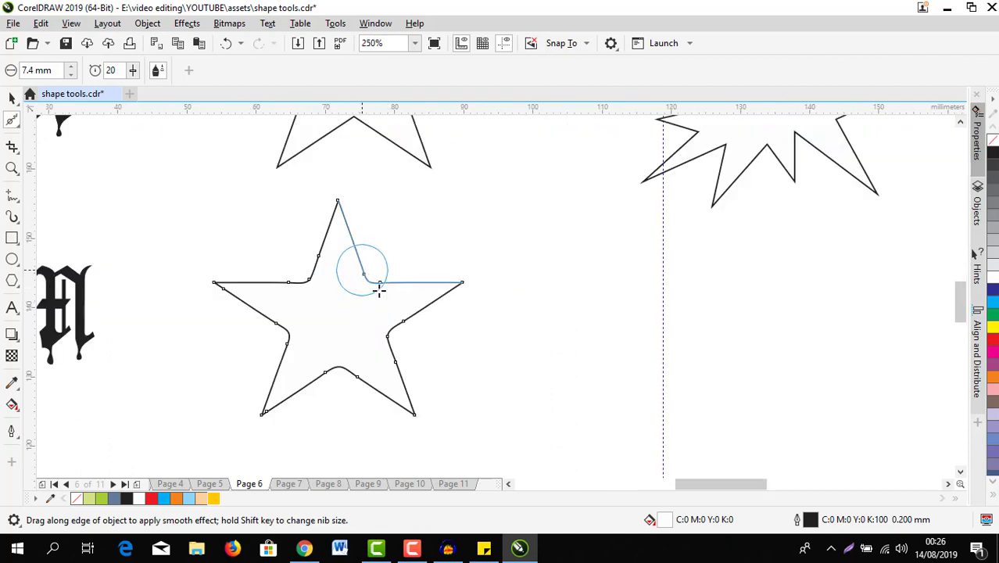
scroll(500, 237, "down", 1)
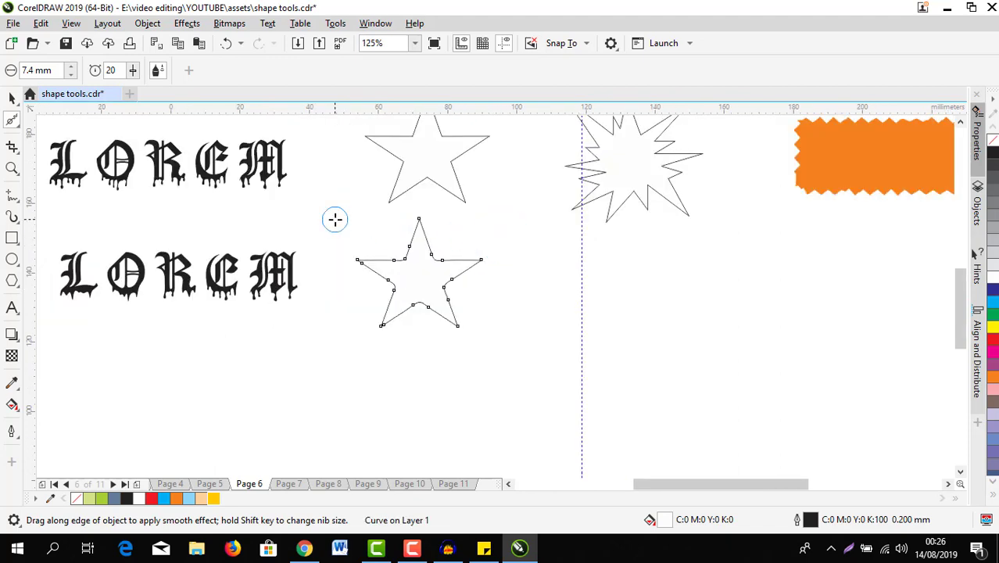
scroll(395, 232, "down", 1)
scroll(513, 199, "up", 1)
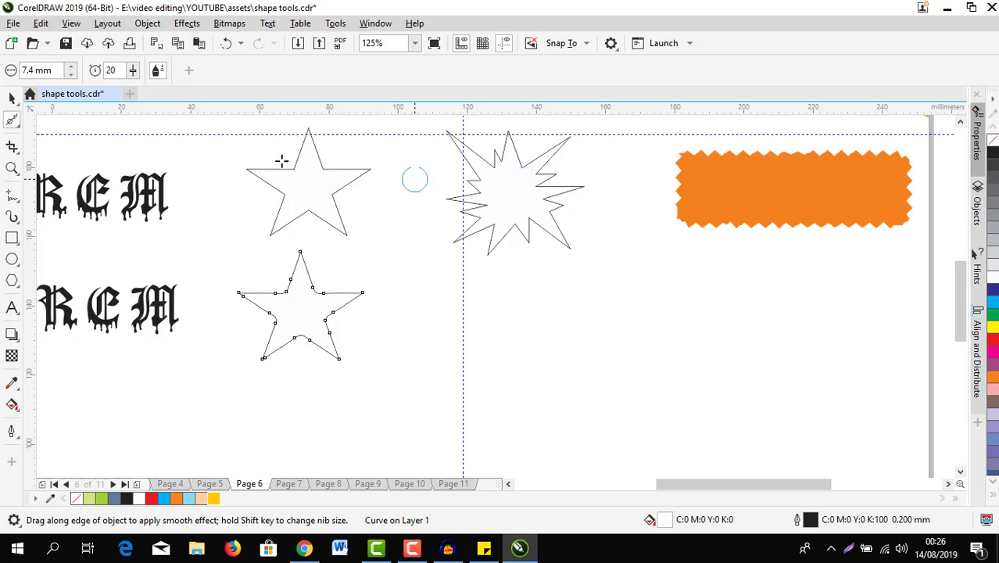
left_click(12, 98)
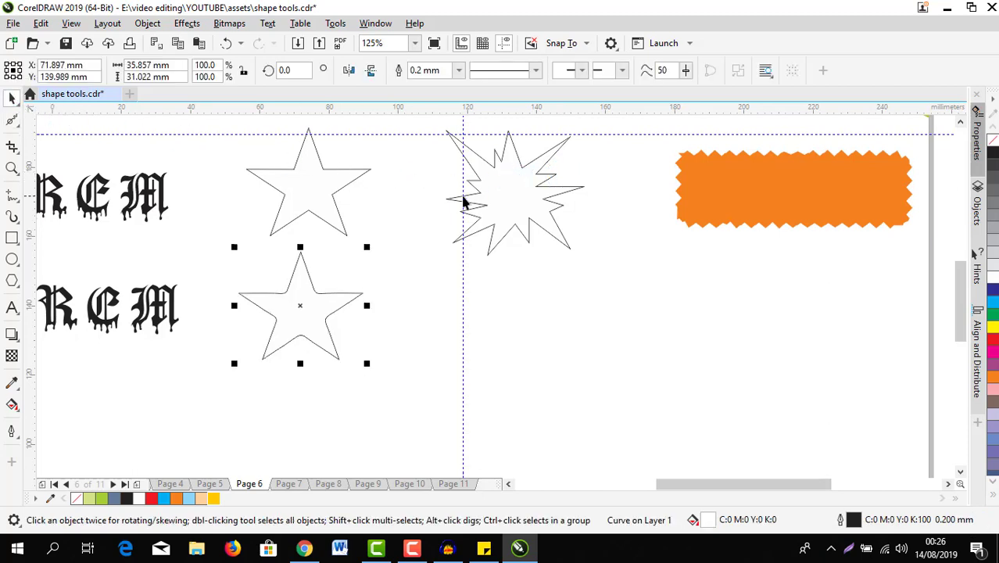
left_click(514, 192)
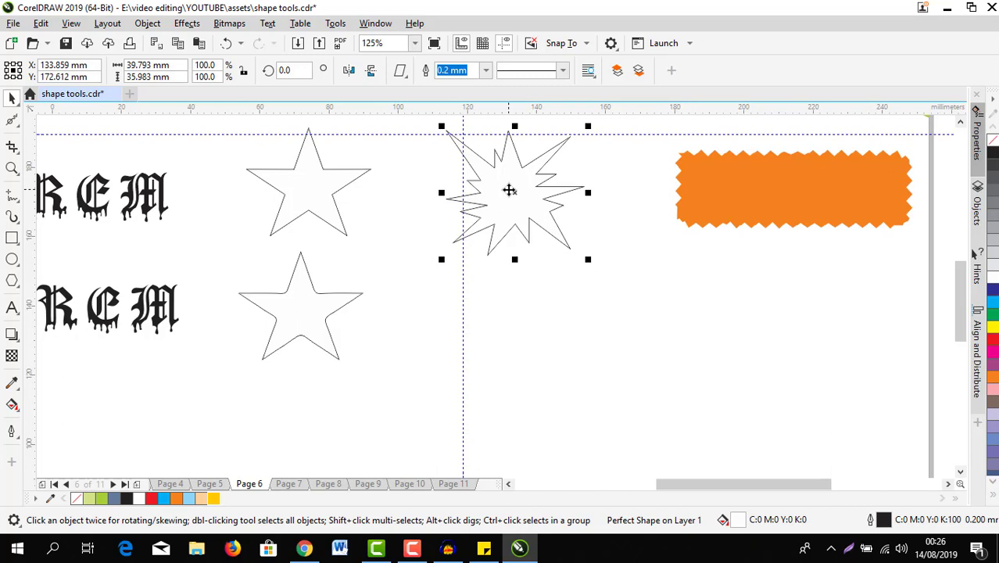
left_click_drag(508, 190, 520, 338)
Use the Smooth tool with the 7.4 mm nib to round inner corners along the upper half of the starburst copy
scroll(520, 319, "up", 1)
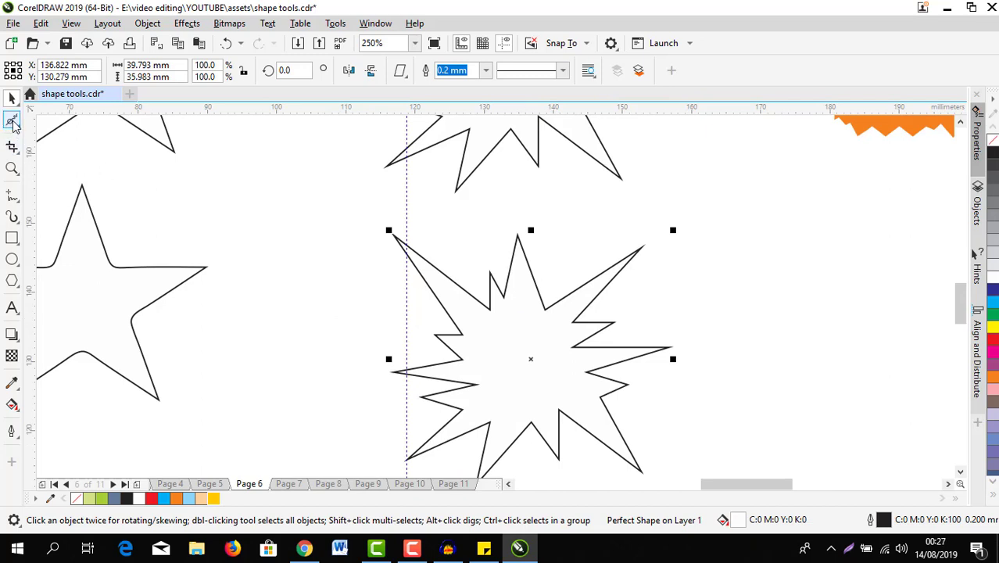
left_click(13, 123)
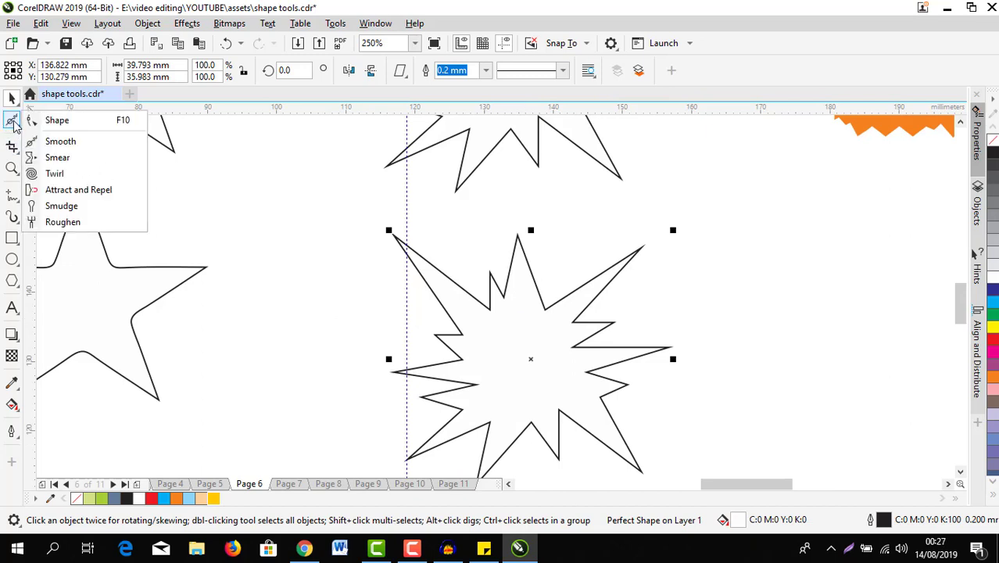
left_click(65, 141)
scroll(526, 302, "up", 1)
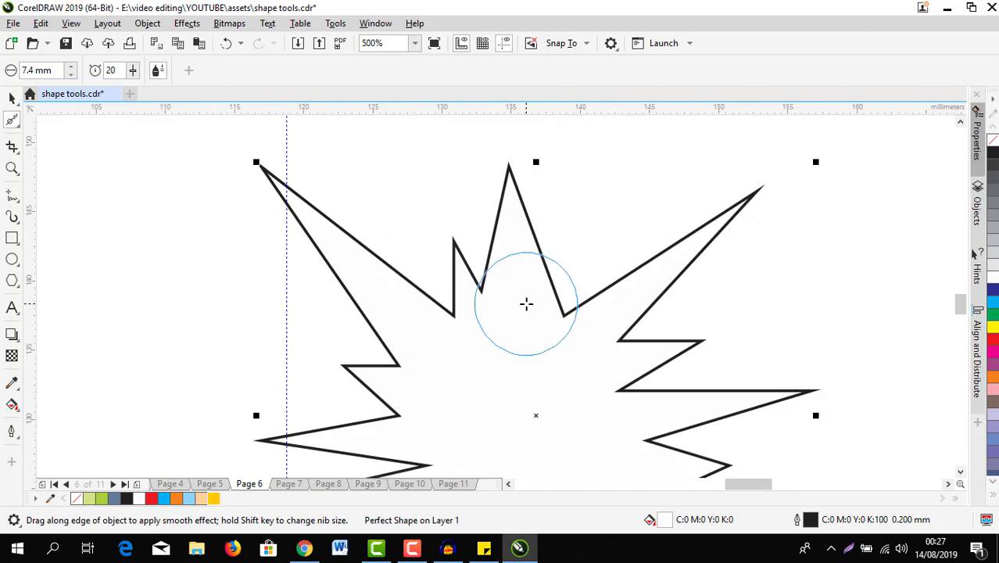
scroll(495, 292, "up", 1)
mouse_move(463, 286)
left_mouse_down()
mouse_move(468, 269)
mouse_move(473, 275)
left_mouse_up()
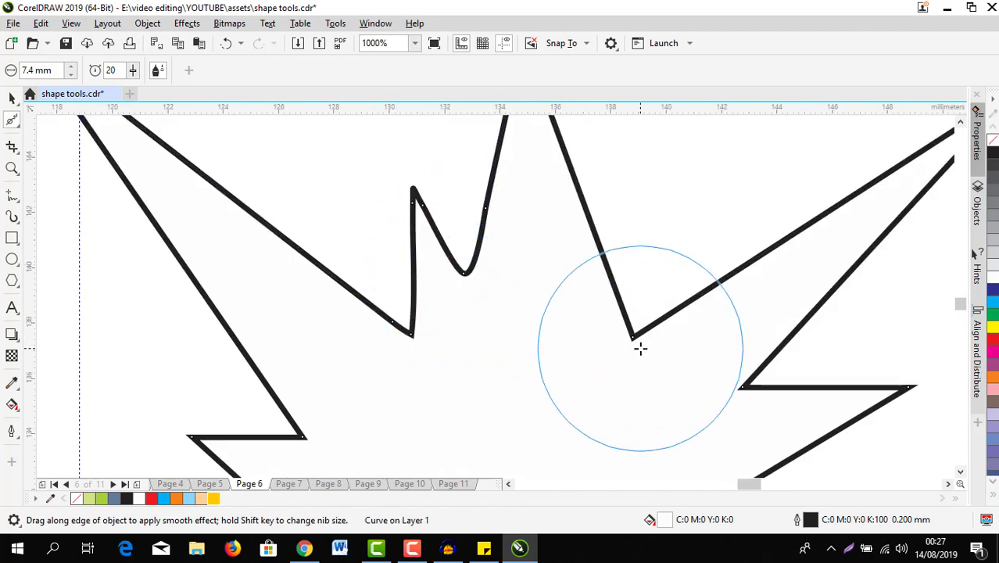
mouse_move(639, 347)
left_mouse_down()
mouse_move(609, 318)
mouse_move(650, 321)
mouse_move(626, 334)
mouse_move(673, 369)
left_mouse_up()
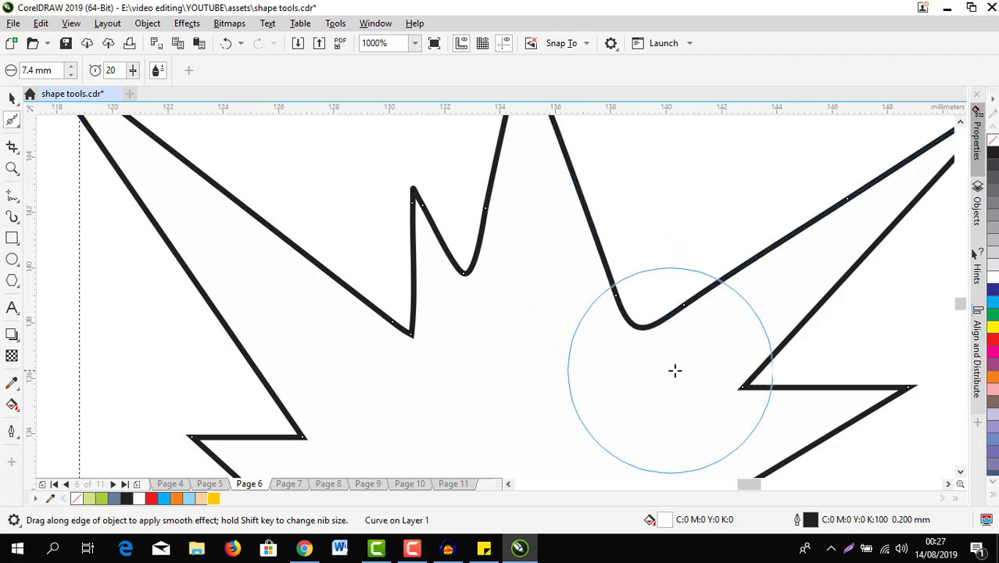
mouse_move(732, 359)
left_mouse_down()
mouse_move(746, 399)
mouse_move(752, 382)
mouse_move(742, 385)
left_mouse_up()
mouse_move(311, 428)
left_mouse_down()
mouse_move(295, 434)
mouse_move(311, 416)
left_mouse_up()
scroll(583, 400, "down", 1)
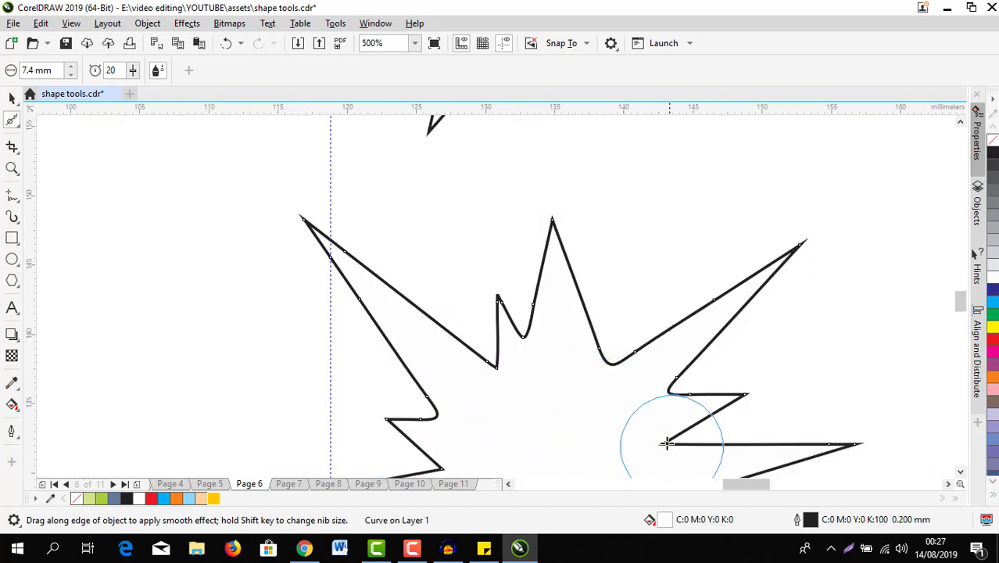
left_click_drag(666, 444, 704, 445)
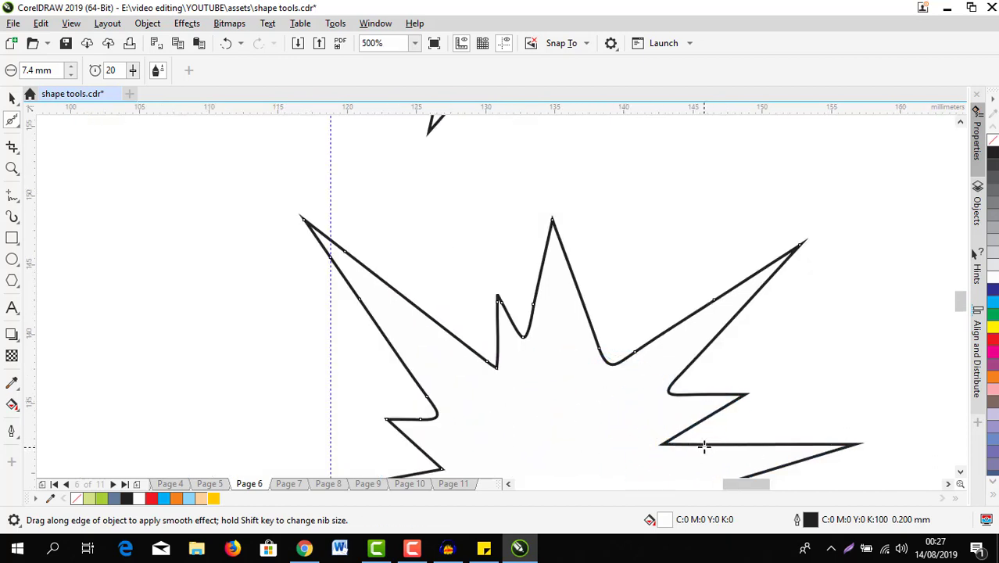
Round the inner corners on the starburst copy's right side, left side and lower edge with the Smooth tool
scroll(700, 418, "down", 1)
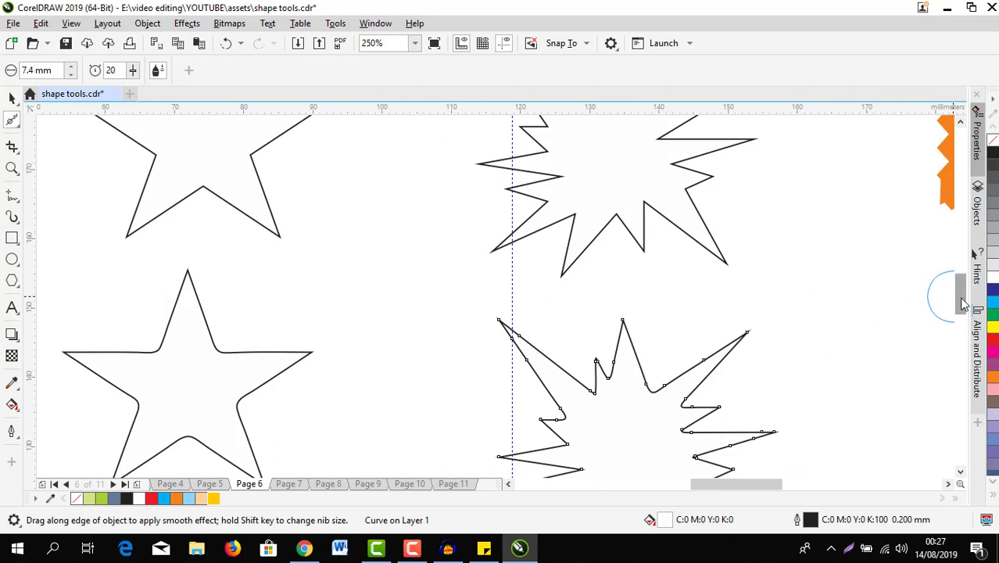
left_click_drag(963, 305, 963, 328)
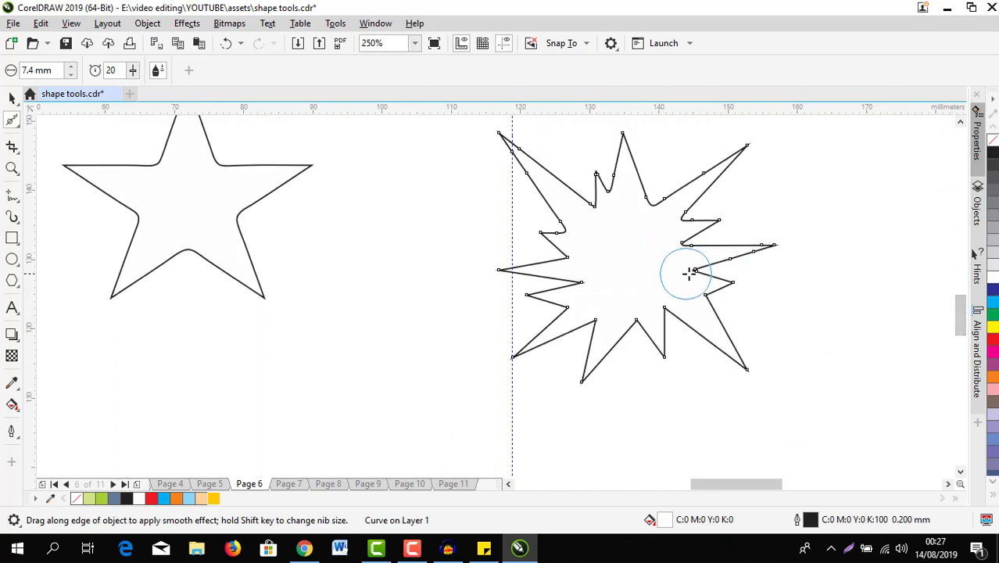
scroll(694, 273, "up", 1)
mouse_move(695, 263)
left_mouse_down()
mouse_move(715, 275)
mouse_move(706, 263)
left_mouse_up()
left_click_drag(683, 213, 693, 228)
mouse_move(453, 235)
left_mouse_down()
mouse_move(426, 253)
mouse_move(454, 237)
mouse_move(428, 254)
mouse_move(444, 296)
mouse_move(471, 293)
left_mouse_up()
left_click_drag(504, 363, 472, 405)
left_click_drag(574, 359, 577, 392)
mouse_move(638, 337)
left_mouse_down()
mouse_move(641, 362)
mouse_move(658, 379)
mouse_move(635, 350)
mouse_move(646, 361)
mouse_move(640, 358)
left_mouse_up()
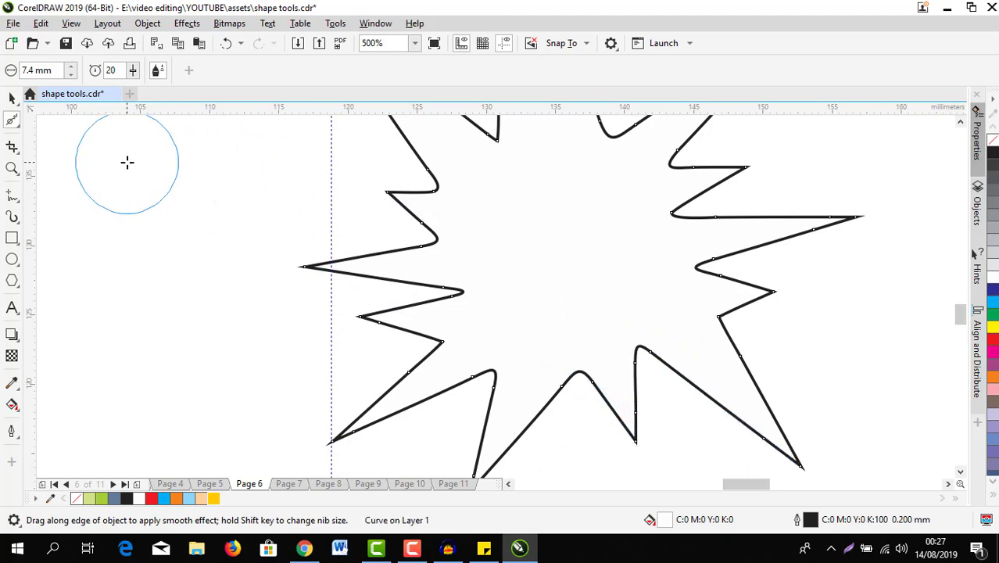
scroll(434, 253, "down", 1)
scroll(434, 252, "down", 1)
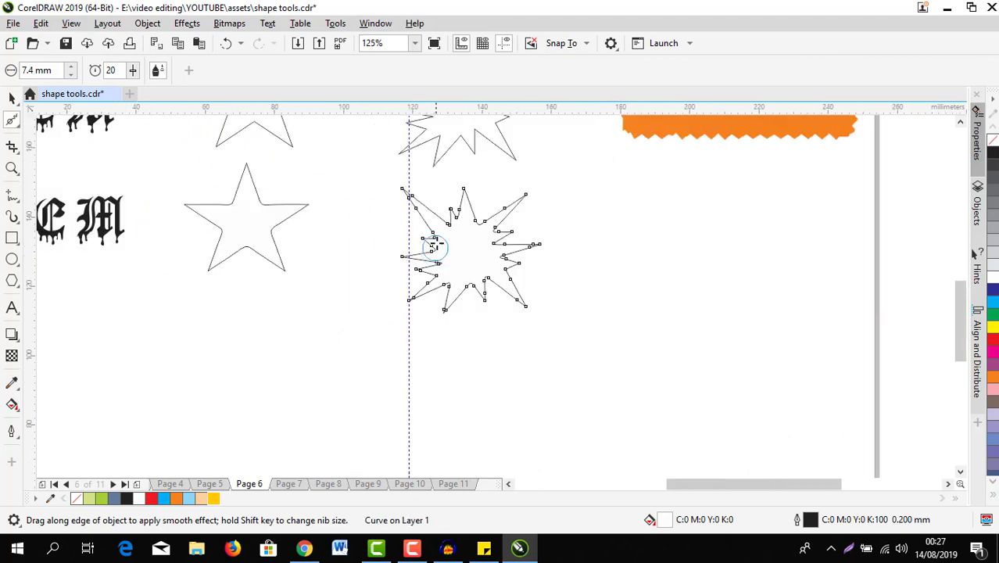
Duplicate the orange zigzag-edged rectangle and place the copy directly below the original
scroll(436, 243, "down", 1)
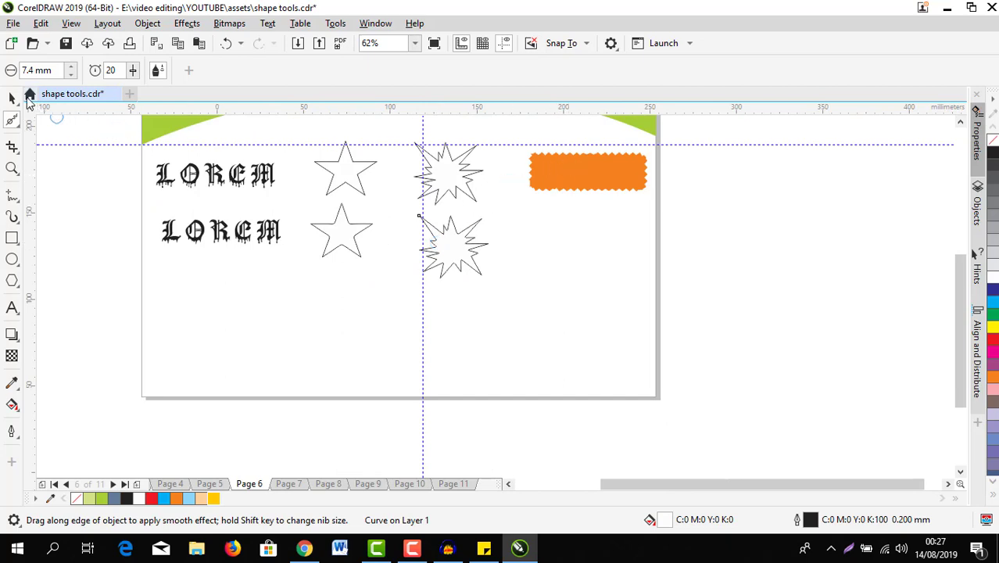
left_click(12, 97)
scroll(582, 178, "up", 1)
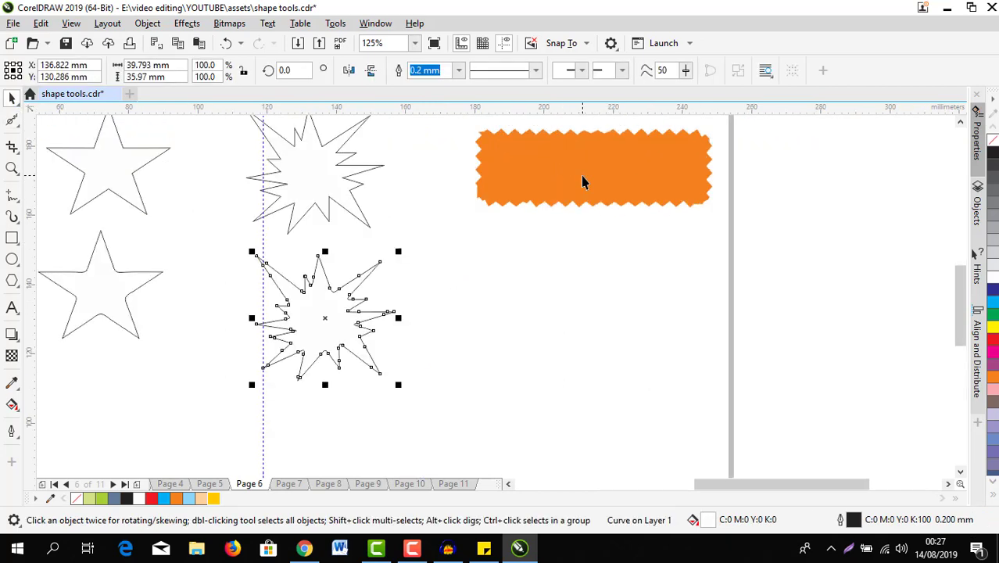
left_click(12, 123)
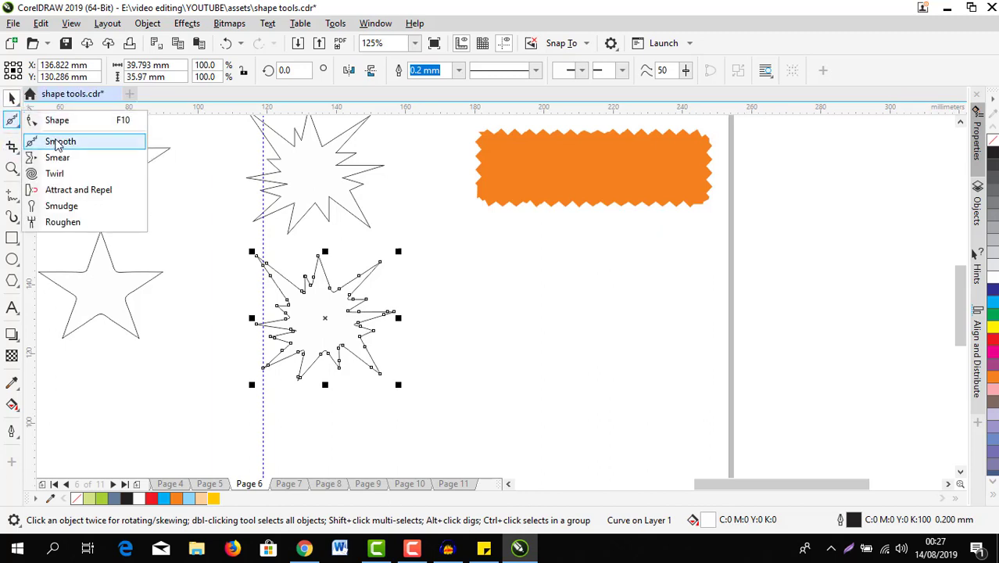
left_click(57, 141)
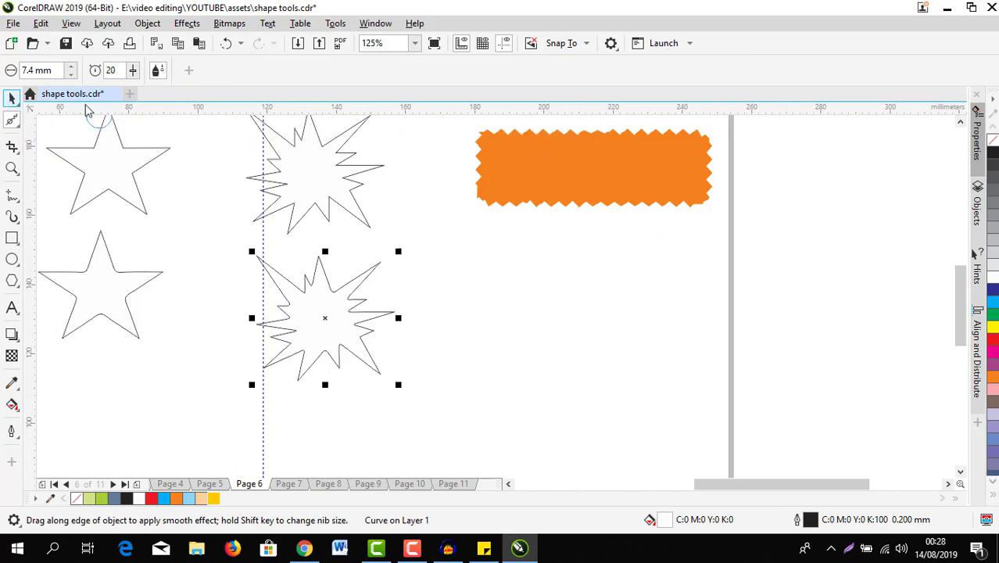
key("space")
left_click(593, 177)
left_click_drag(593, 177, 587, 319)
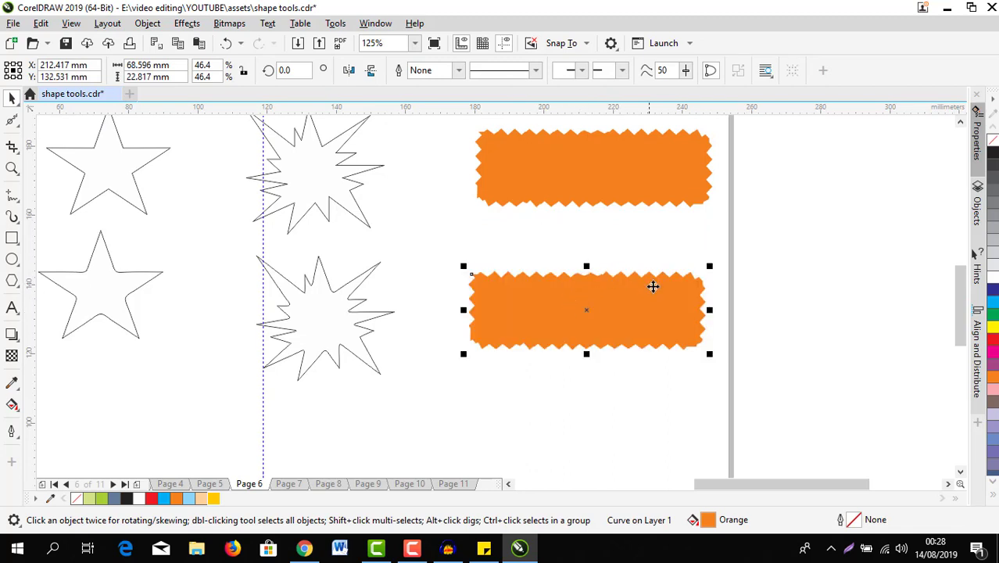
Use the Smooth tool with the 7.4 mm nib to soften the teeth along the orange copy's upper edge
scroll(705, 290, "up", 2)
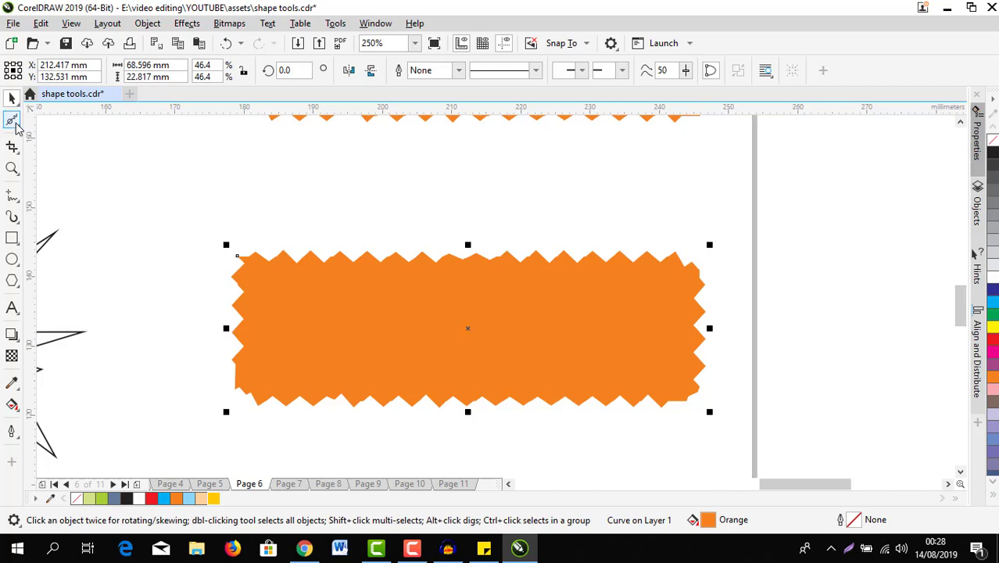
left_click(14, 122)
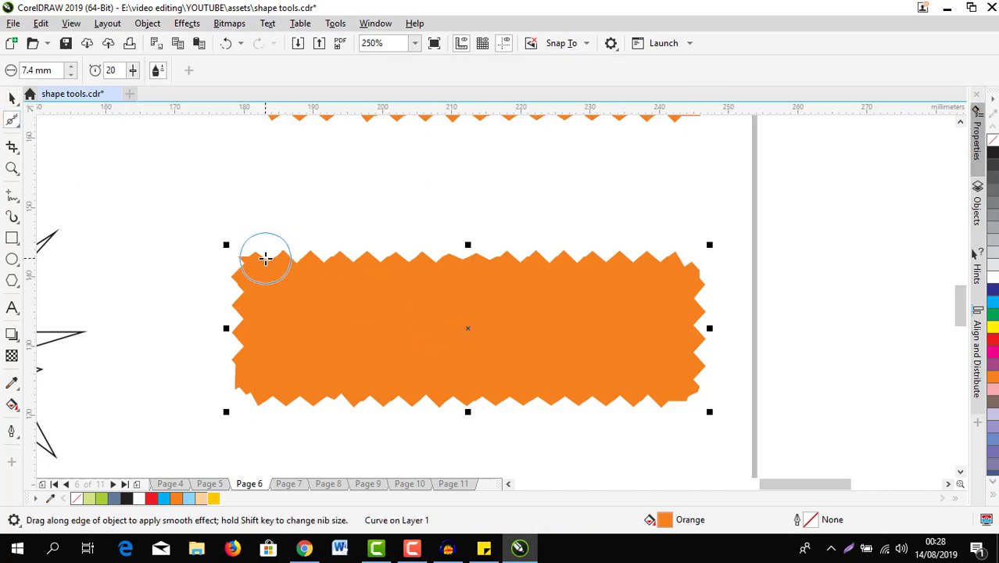
mouse_move(265, 259)
left_mouse_down()
mouse_move(443, 262)
mouse_move(350, 286)
mouse_move(310, 265)
mouse_move(405, 258)
mouse_move(282, 259)
left_mouse_up()
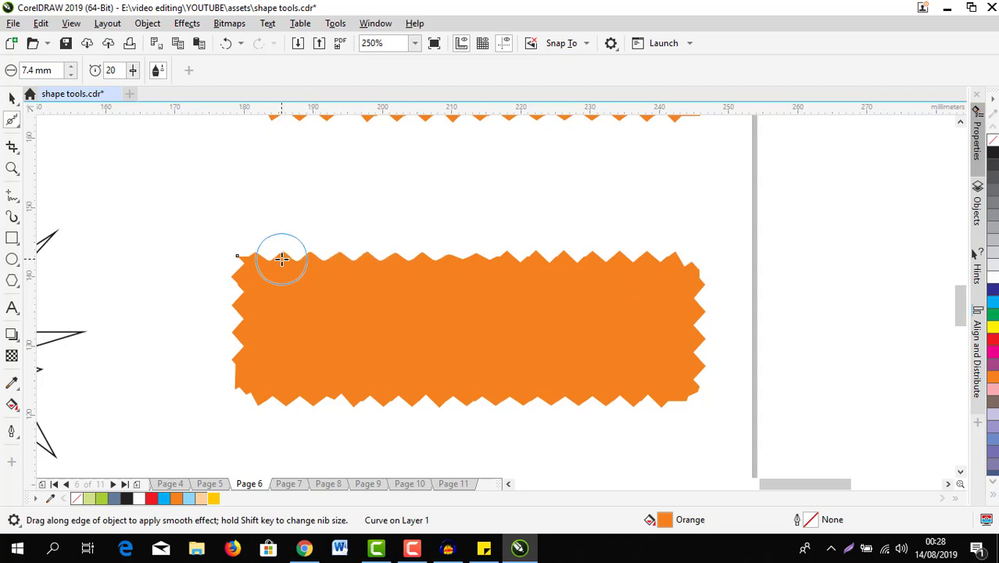
Set the Smooth tool's rate to 61 and its nib size to 8.6 mm
left_click(132, 73)
mouse_move(133, 89)
left_mouse_down()
mouse_move(152, 98)
mouse_move(146, 81)
left_mouse_up()
left_click(154, 93)
left_click(133, 71)
left_click(161, 91)
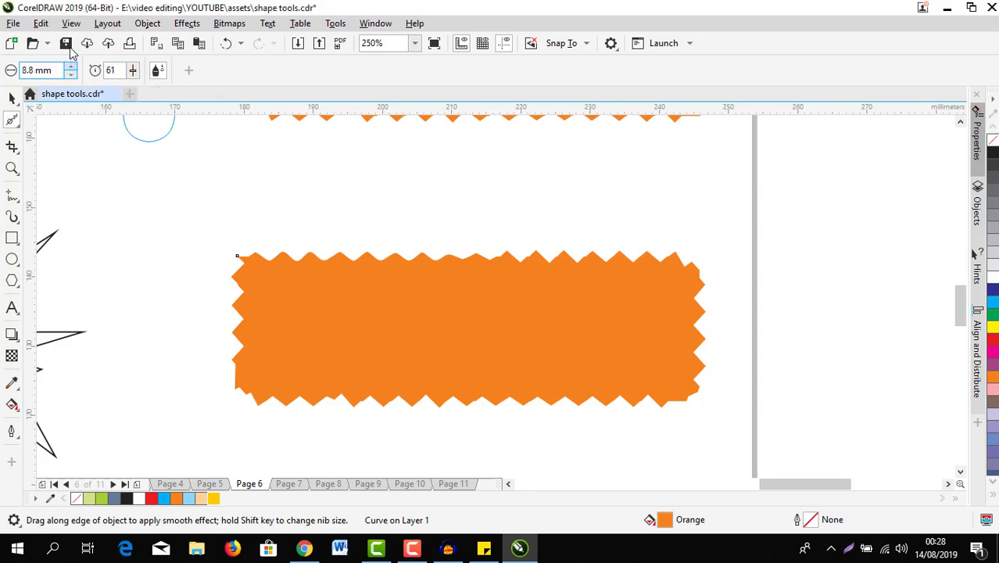
left_click_drag(70, 49, 71, 47)
left_click(74, 74)
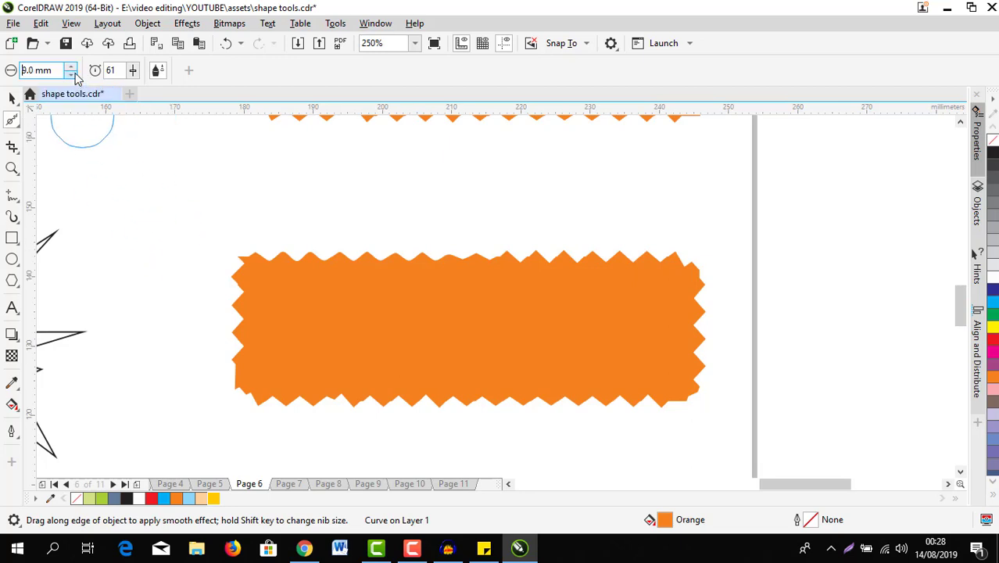
left_click(71, 74)
left_click(71, 74)
Smooth the zigzag teeth around the orange copy's upper, right, lower and left edges
mouse_move(320, 253)
left_mouse_down()
mouse_move(434, 253)
mouse_move(310, 262)
mouse_move(430, 251)
mouse_move(317, 256)
mouse_move(575, 275)
mouse_move(520, 259)
mouse_move(603, 260)
mouse_move(303, 264)
mouse_move(602, 256)
mouse_move(702, 282)
mouse_move(701, 380)
mouse_move(711, 324)
mouse_move(688, 296)
mouse_move(682, 361)
mouse_move(687, 277)
mouse_move(689, 379)
mouse_move(678, 372)
mouse_move(660, 402)
mouse_move(348, 402)
mouse_move(356, 373)
mouse_move(644, 400)
mouse_move(398, 403)
mouse_move(433, 406)
left_mouse_up()
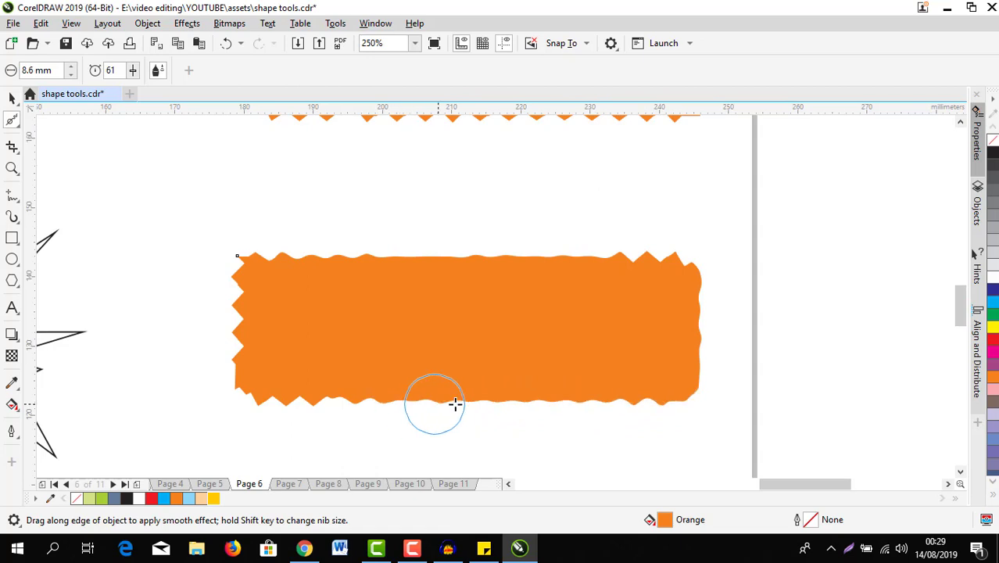
mouse_move(502, 402)
left_mouse_down()
mouse_move(259, 397)
mouse_move(242, 375)
left_mouse_up()
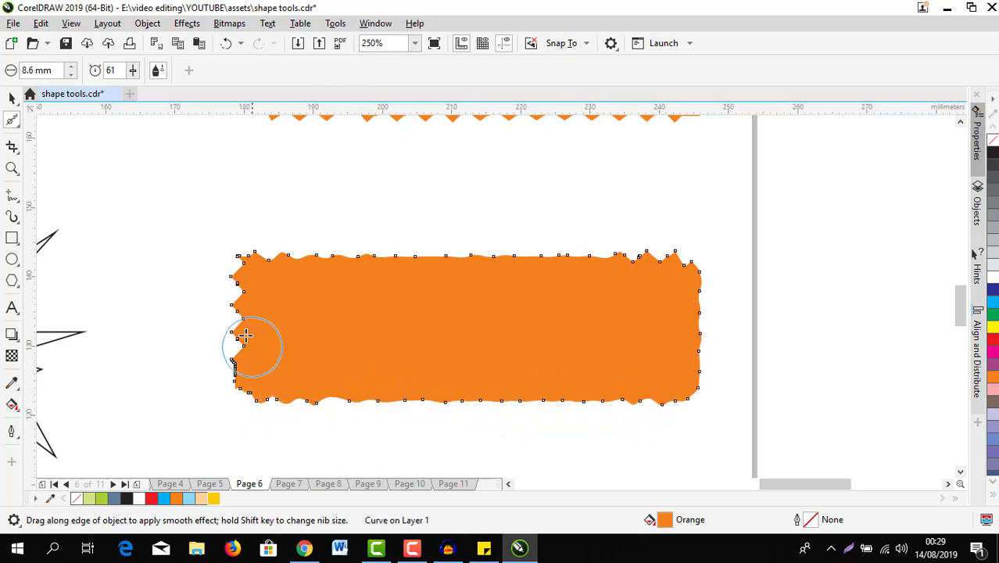
mouse_move(239, 272)
left_mouse_down()
mouse_move(230, 351)
mouse_move(239, 312)
left_mouse_up()
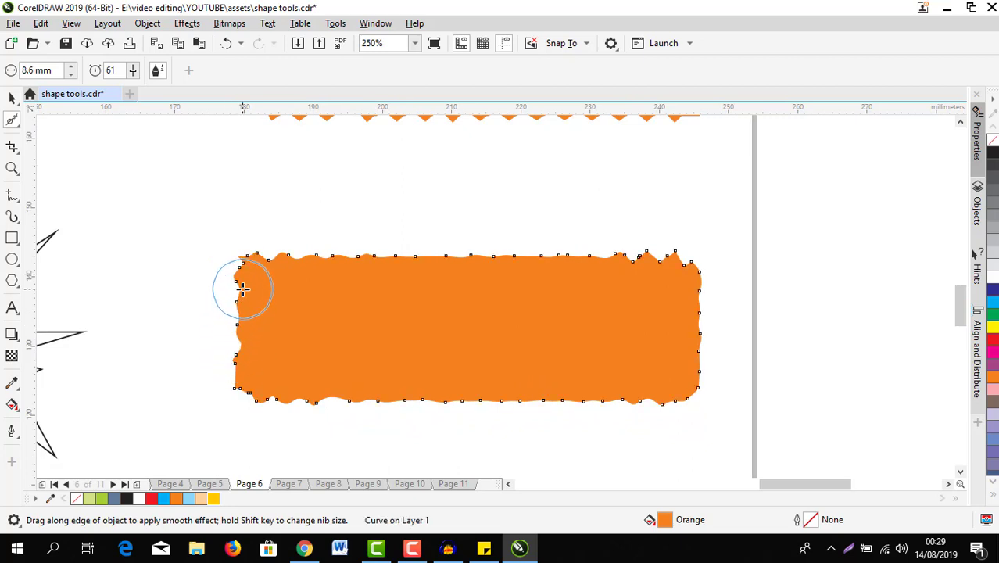
left_click_drag(254, 268, 374, 266)
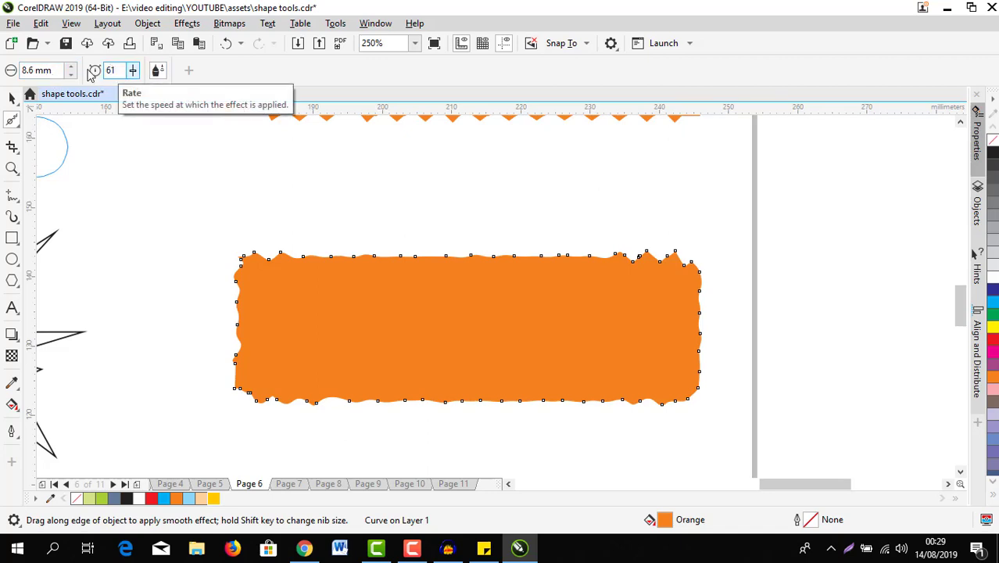
mouse_move(272, 257)
left_mouse_down()
mouse_move(444, 261)
mouse_move(456, 302)
left_mouse_up()
scroll(461, 304, "down", 2)
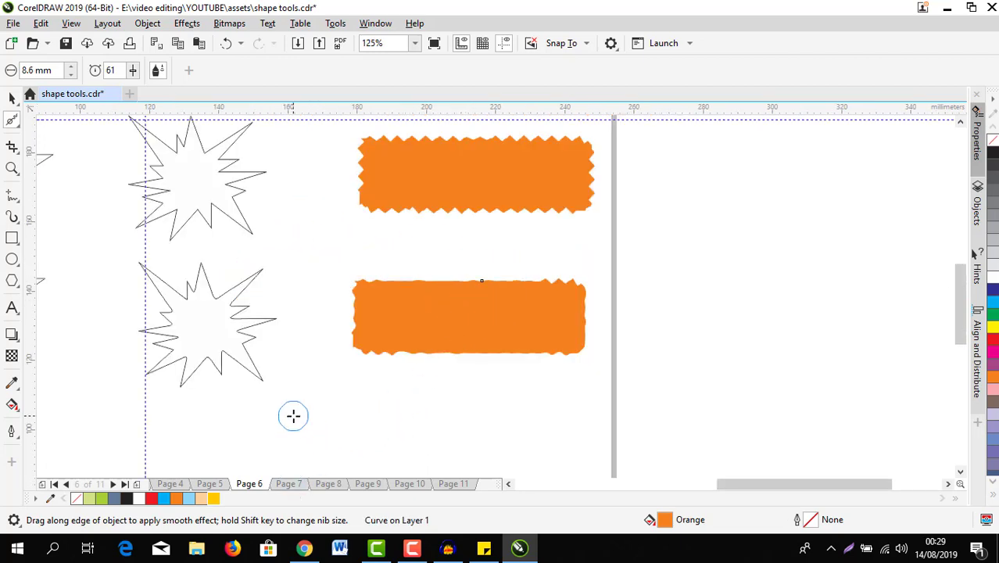
scroll(292, 416, "down", 2)
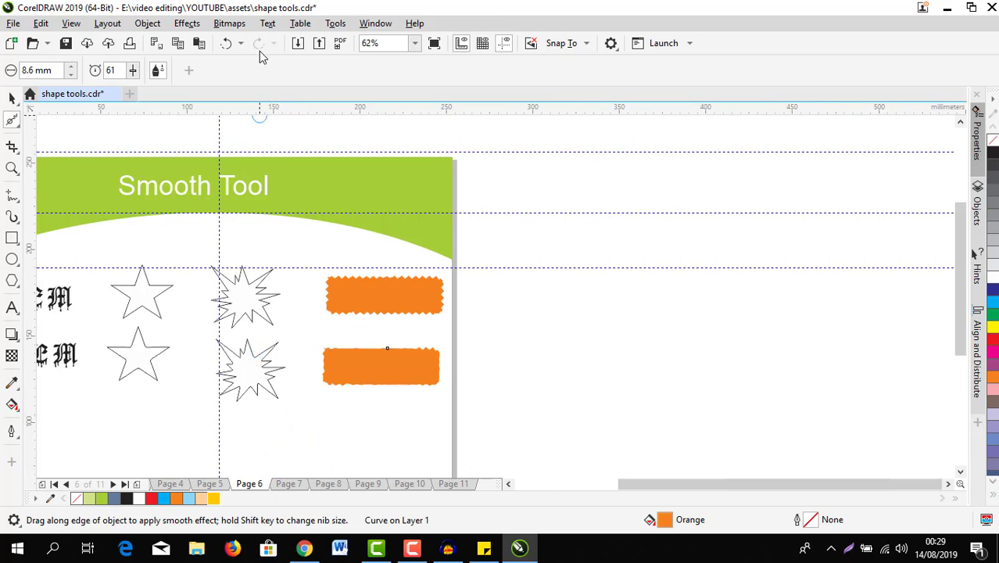
Go to Page 7, select all objects on it and fit the view to the selection
left_click(290, 484)
scroll(252, 358, "down", 2)
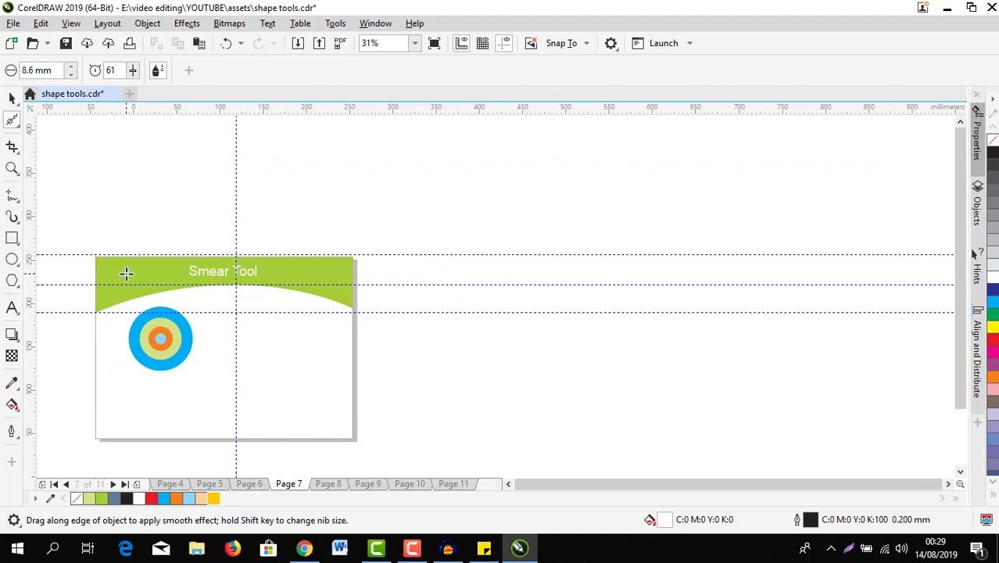
left_click(10, 97)
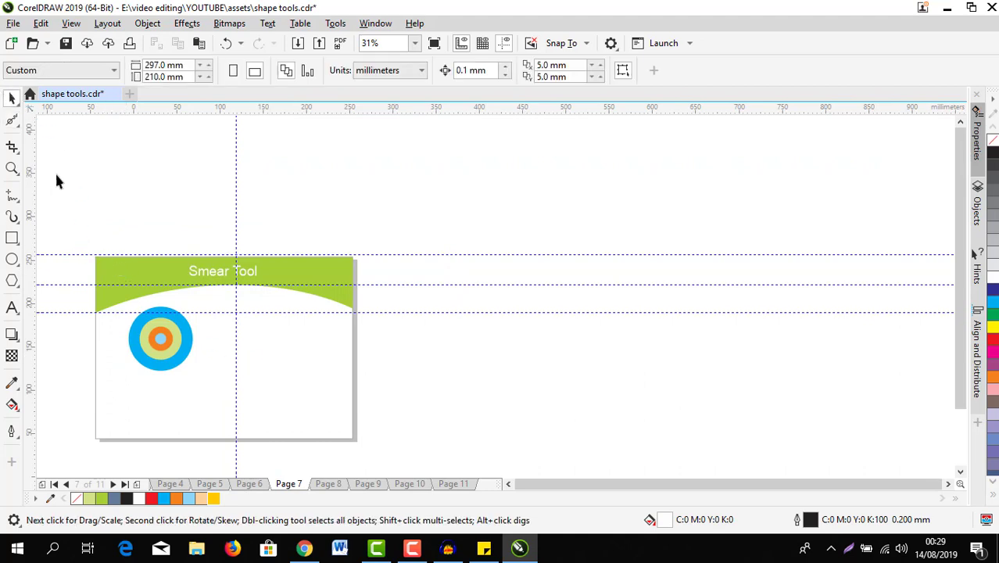
left_click_drag(72, 244, 374, 458)
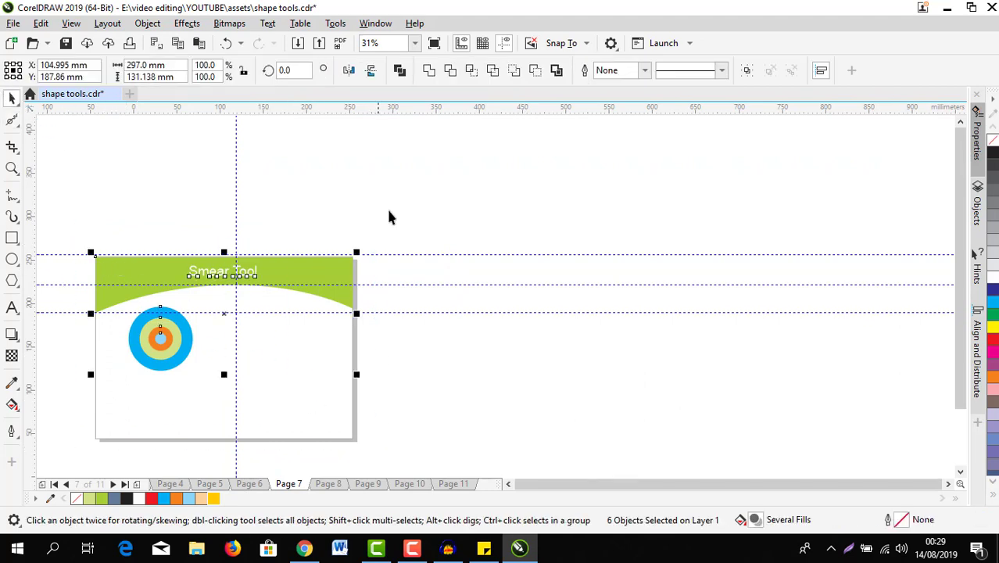
left_click(433, 43)
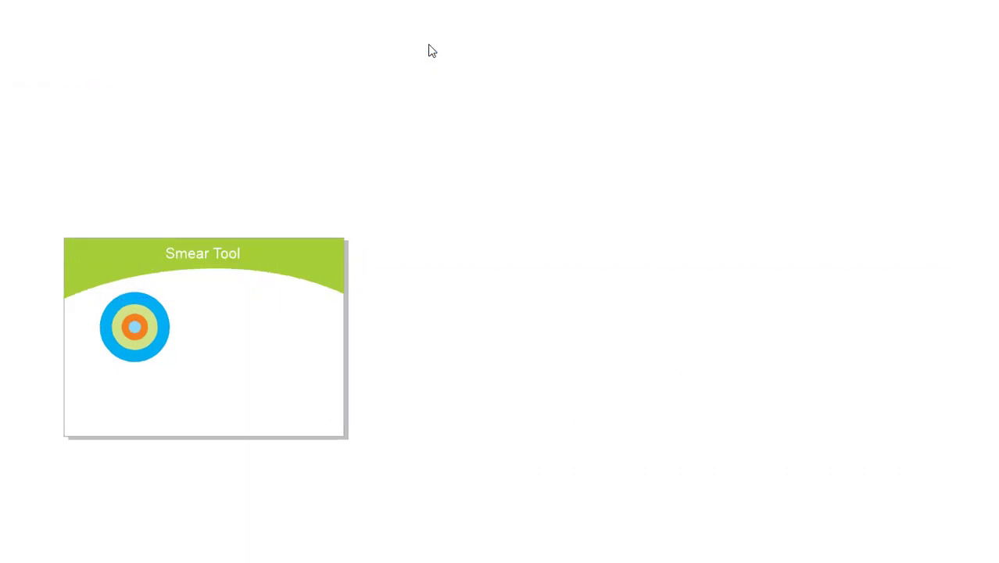
left_click(289, 183)
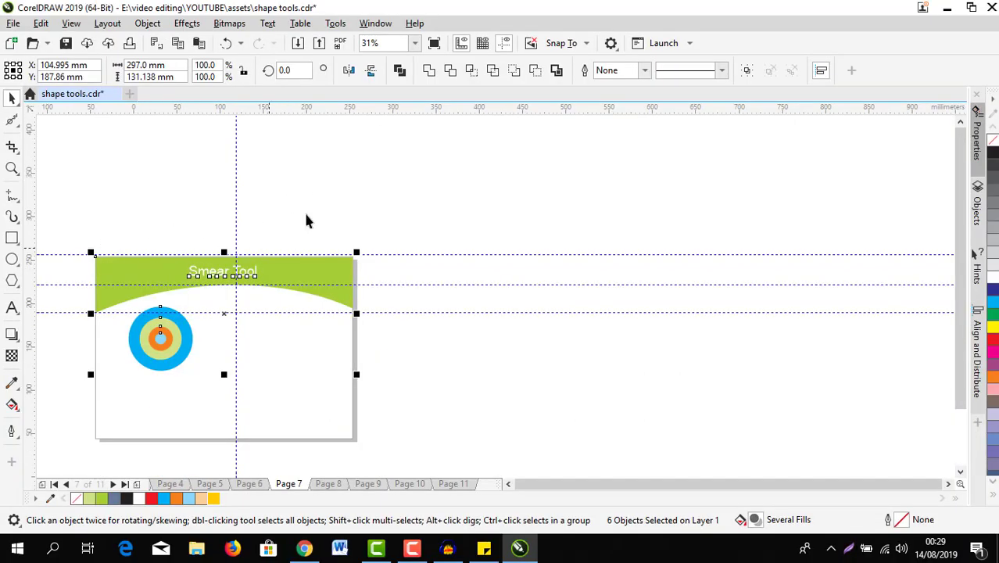
left_click(415, 43)
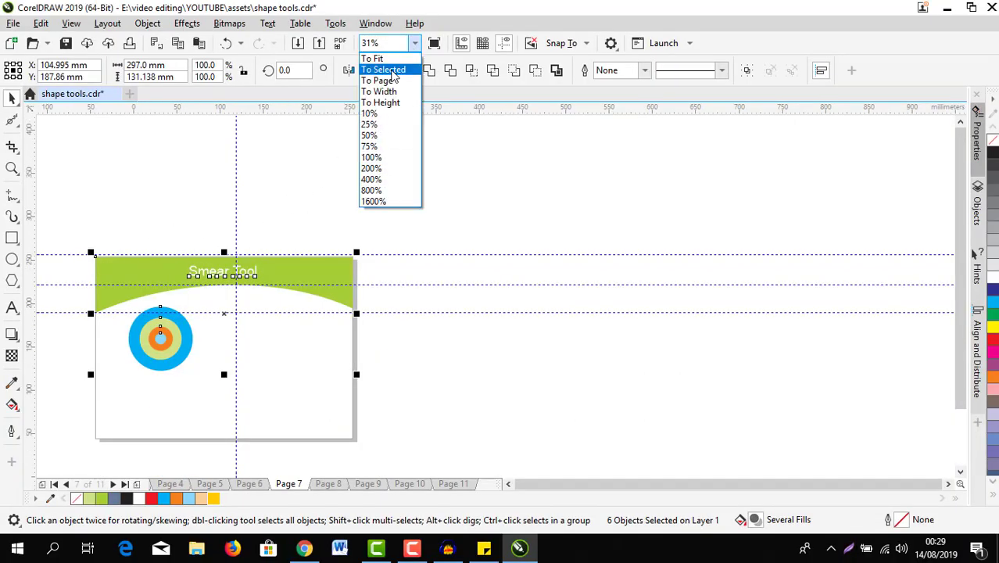
left_click(390, 68)
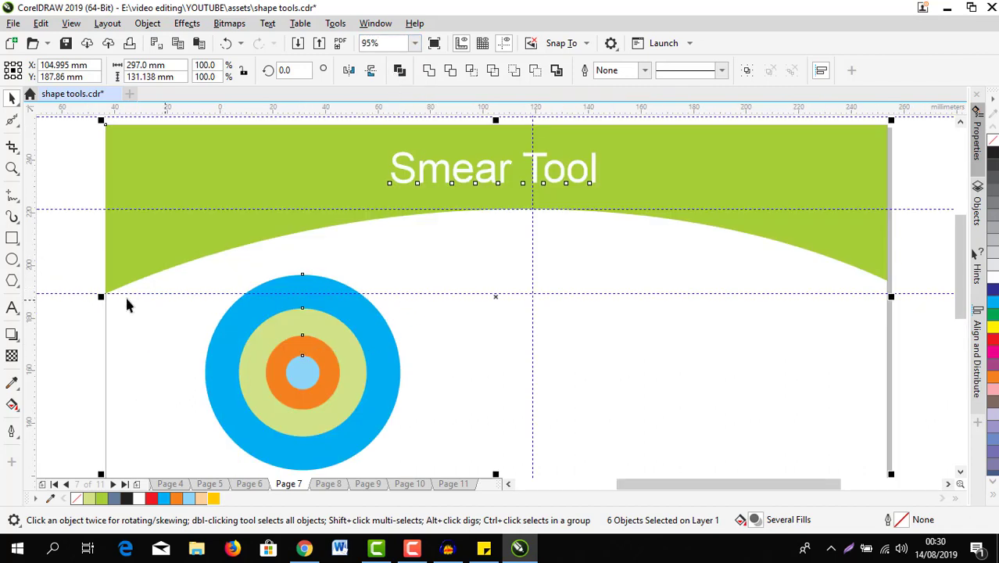
Use the Smear tool with a 28.1 mm nib to pull the concentric circles out to the right into a rounded tip
left_click(11, 125)
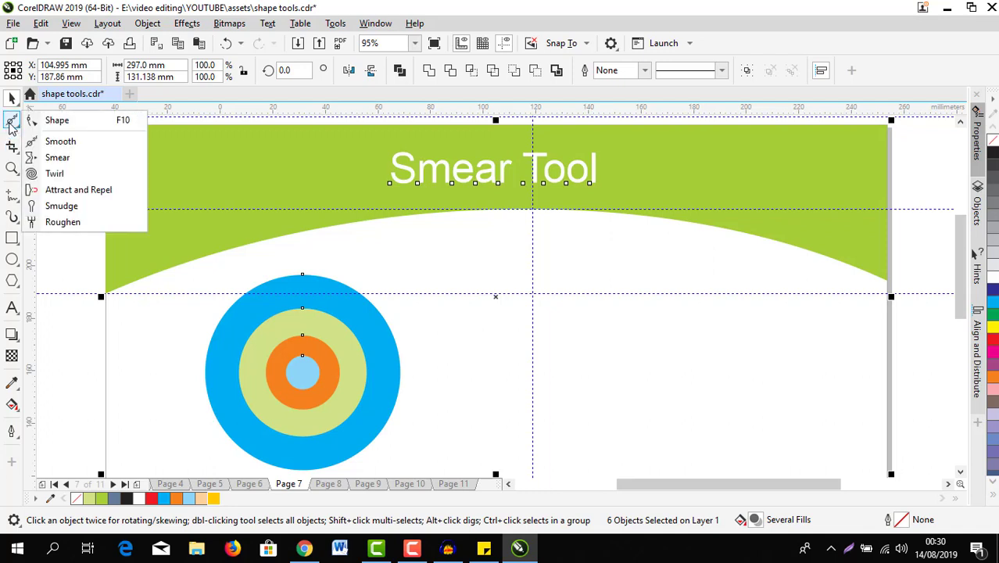
left_click(56, 157)
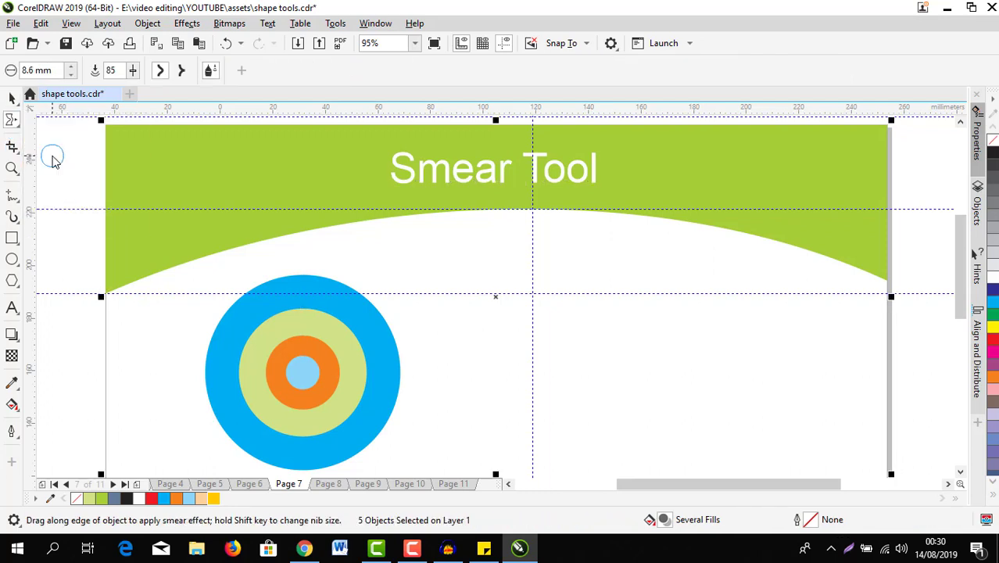
left_click(15, 122)
left_click(36, 157)
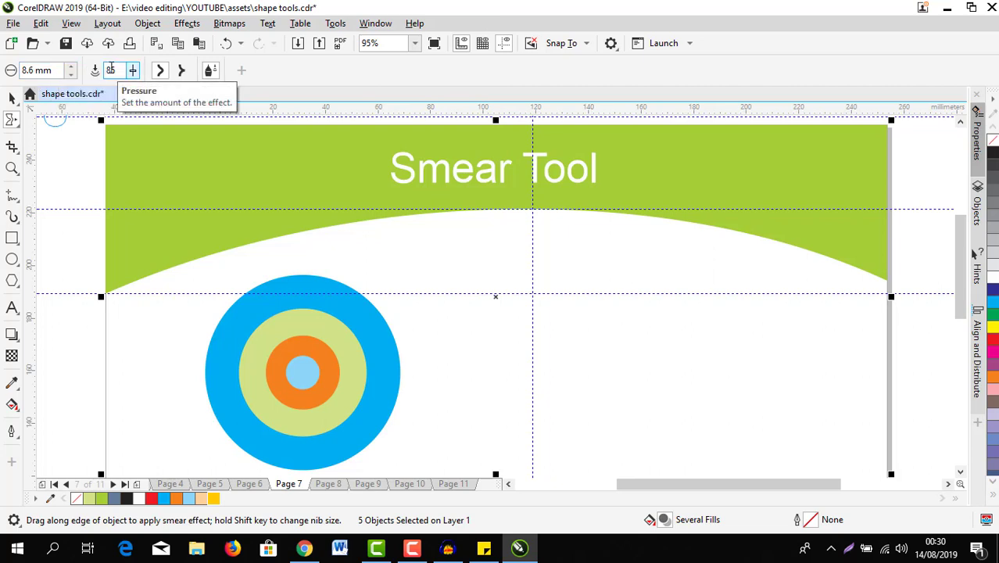
left_click(116, 68)
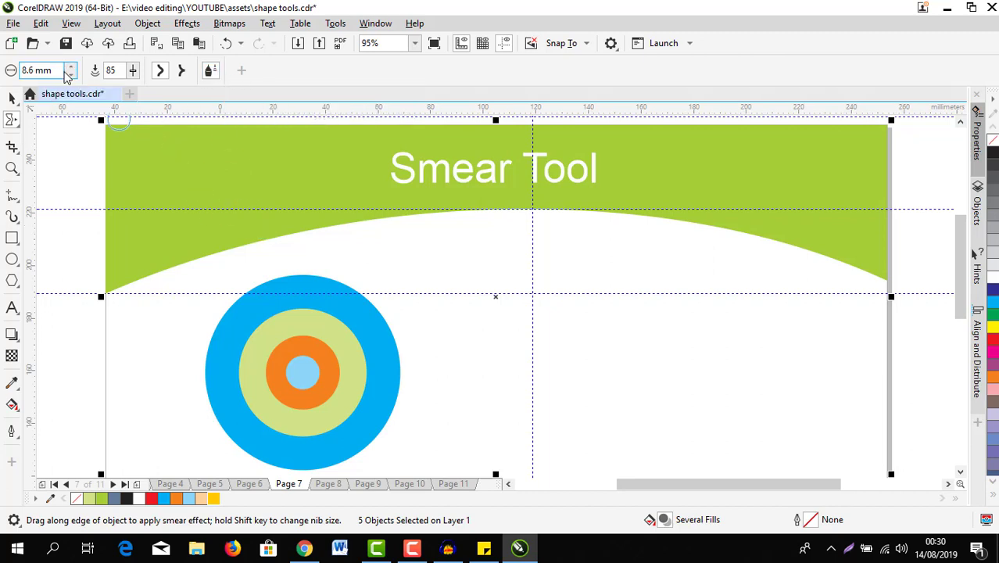
left_click_drag(69, 70, 68, 65)
left_click_drag(72, 70, 76, 67)
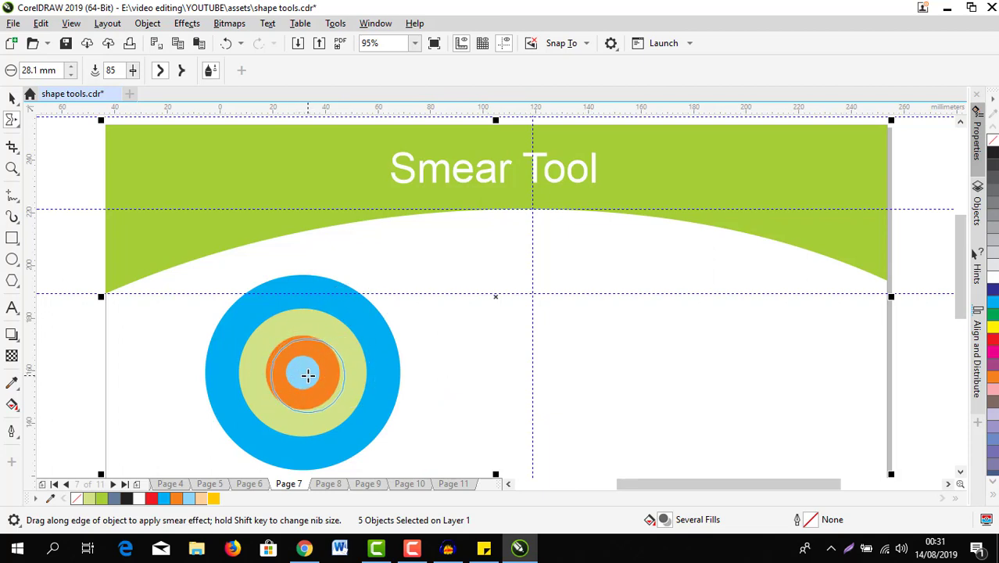
left_click_drag(308, 375, 452, 373)
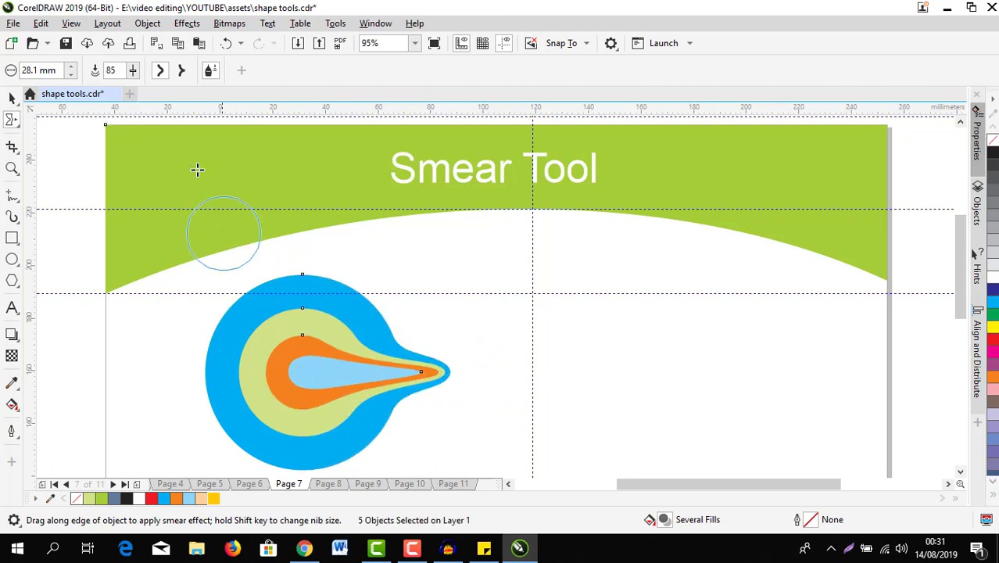
Switch to the pointed smear style and pull sharp tips out of the circles' left side and top
left_click(181, 70)
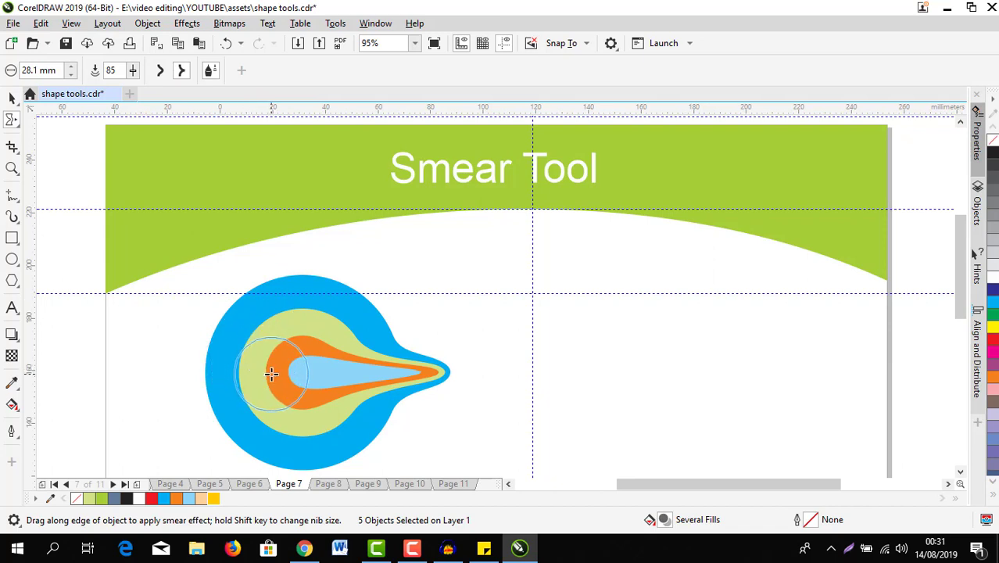
mouse_move(270, 373)
left_mouse_down()
mouse_move(161, 377)
mouse_move(163, 391)
left_mouse_up()
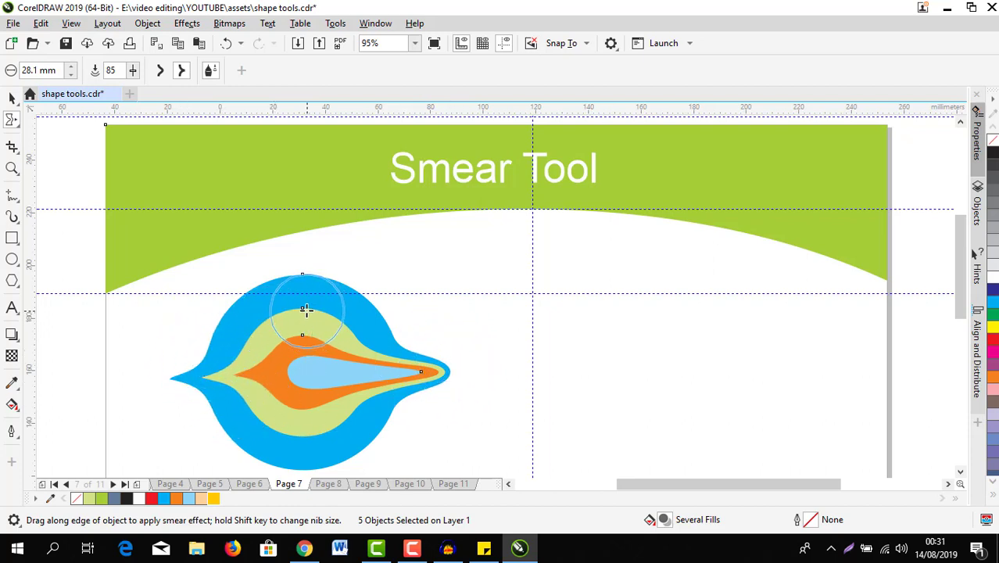
left_click_drag(301, 290, 302, 260)
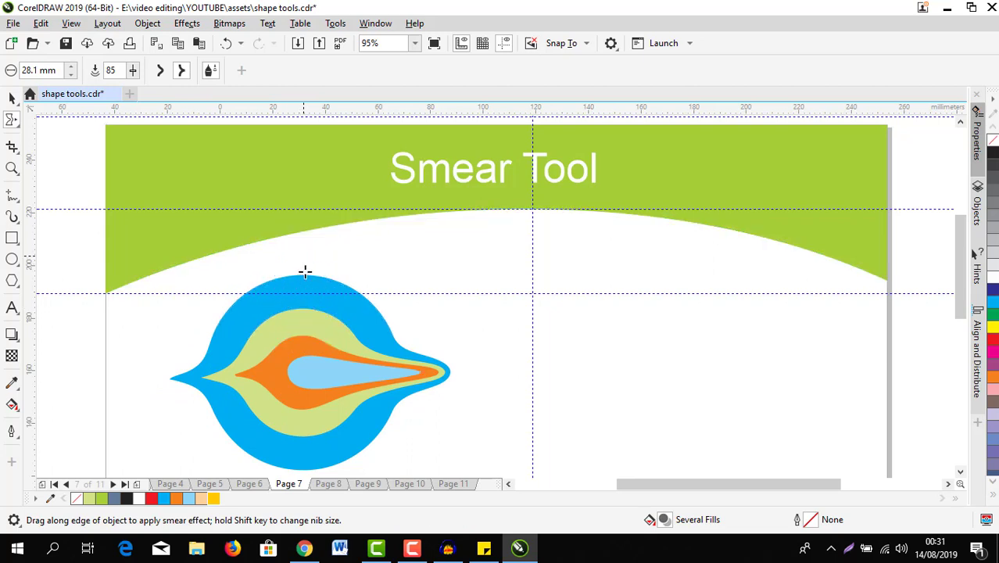
Switch back to the smooth smear style and pull the circles outward at the bottom and lower right
left_click(161, 73)
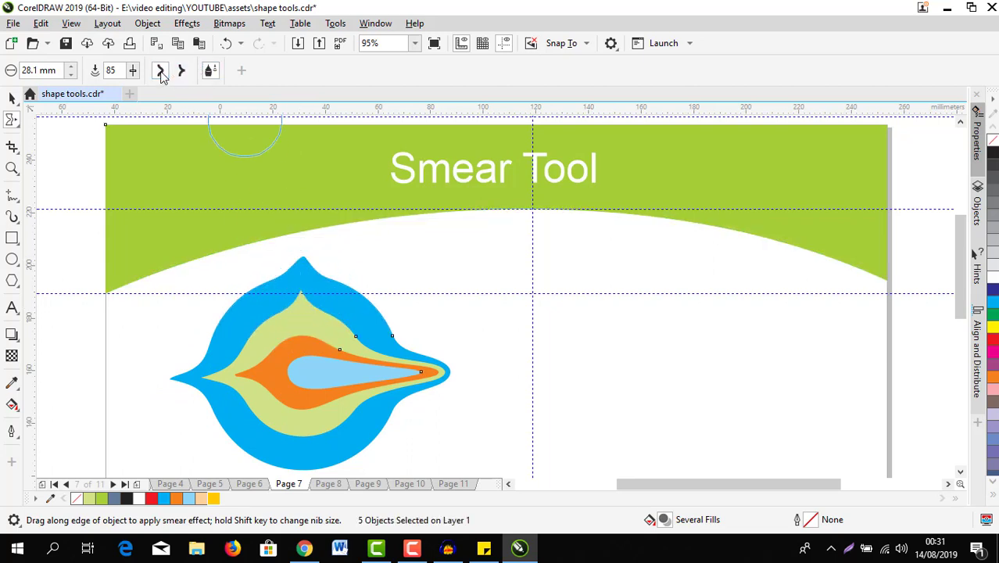
left_click_drag(294, 427, 286, 476)
scroll(301, 418, "down", 2)
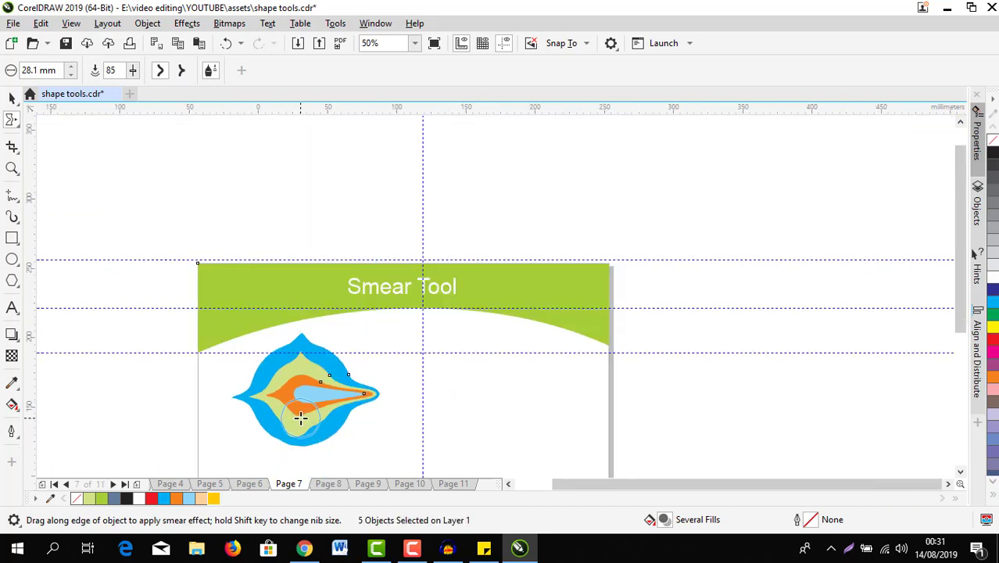
scroll(301, 418, "up", 2)
left_click_drag(353, 429, 408, 438)
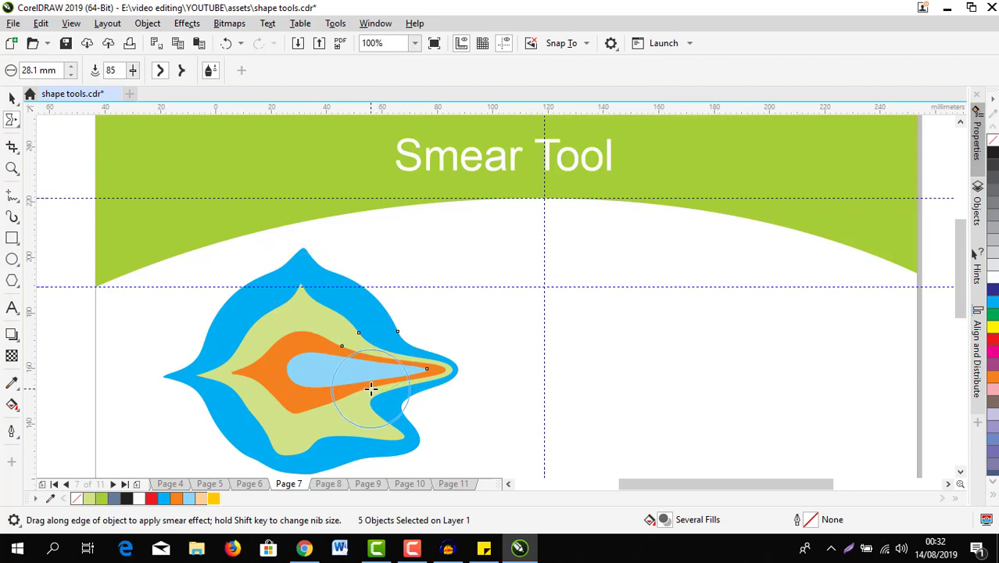
Go to Page 8, titled Attract & Repel, and bring the whole page into view
scroll(408, 405, "down", 2)
left_click(328, 483)
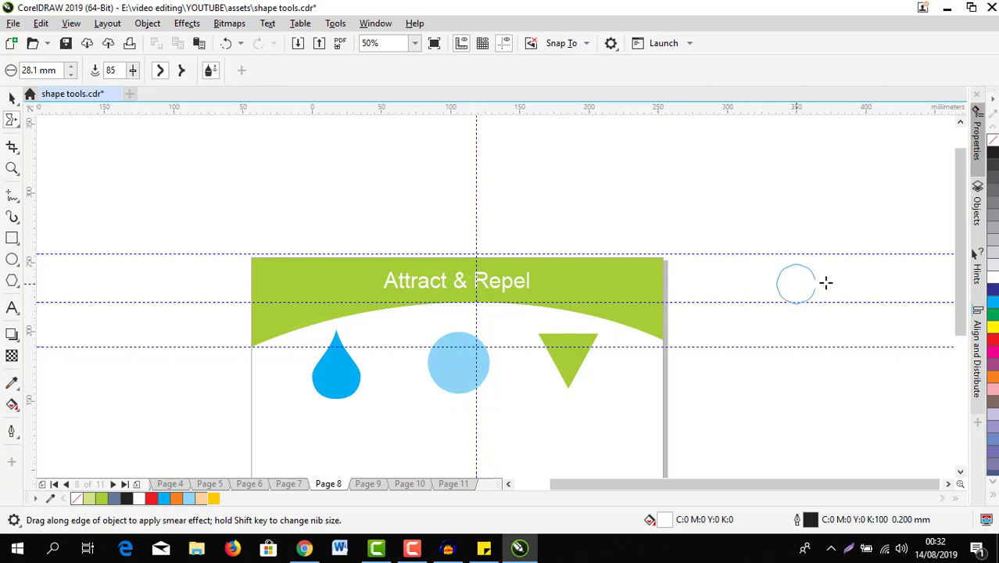
left_click_drag(960, 195, 961, 256)
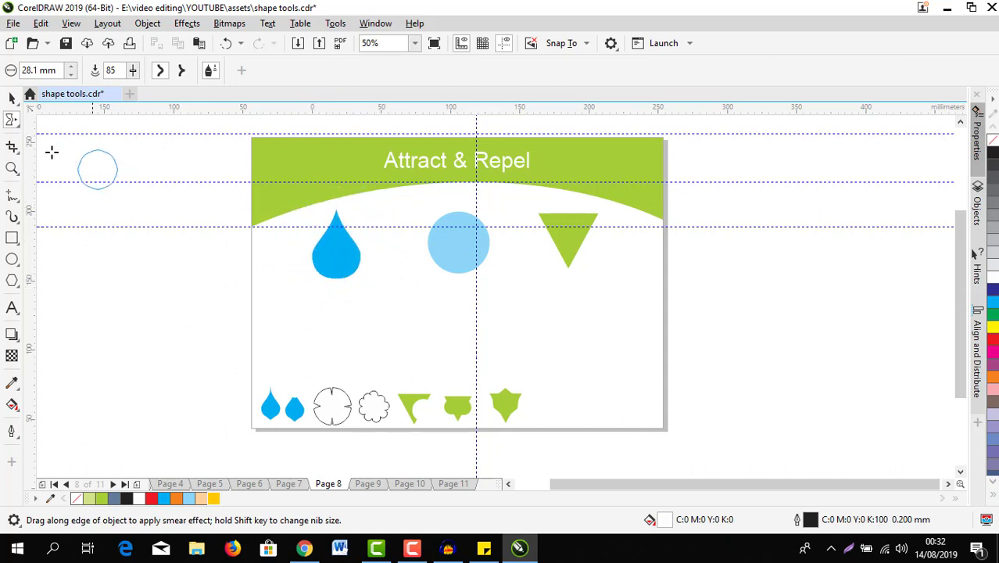
left_click(12, 97)
left_click(12, 120)
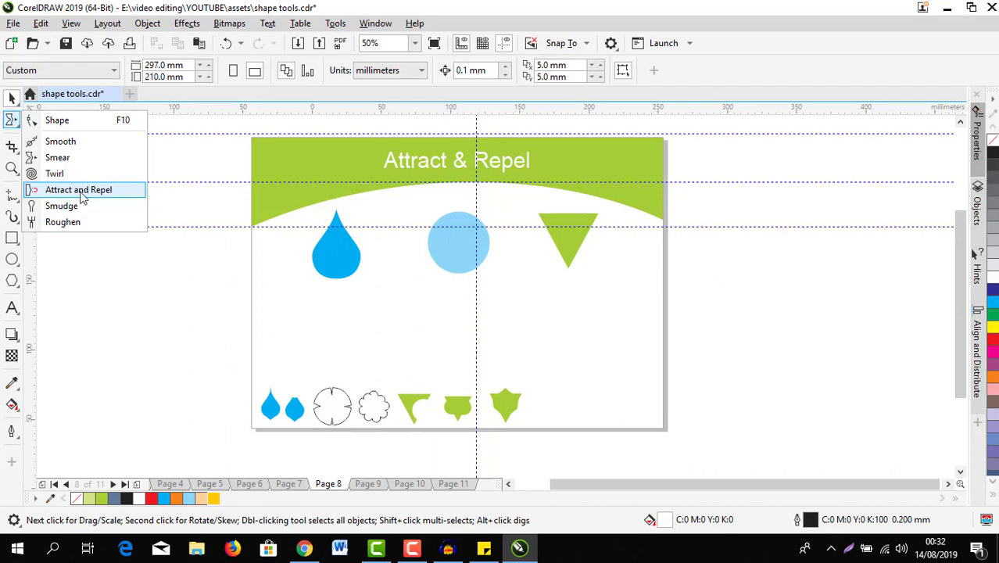
left_click(288, 484)
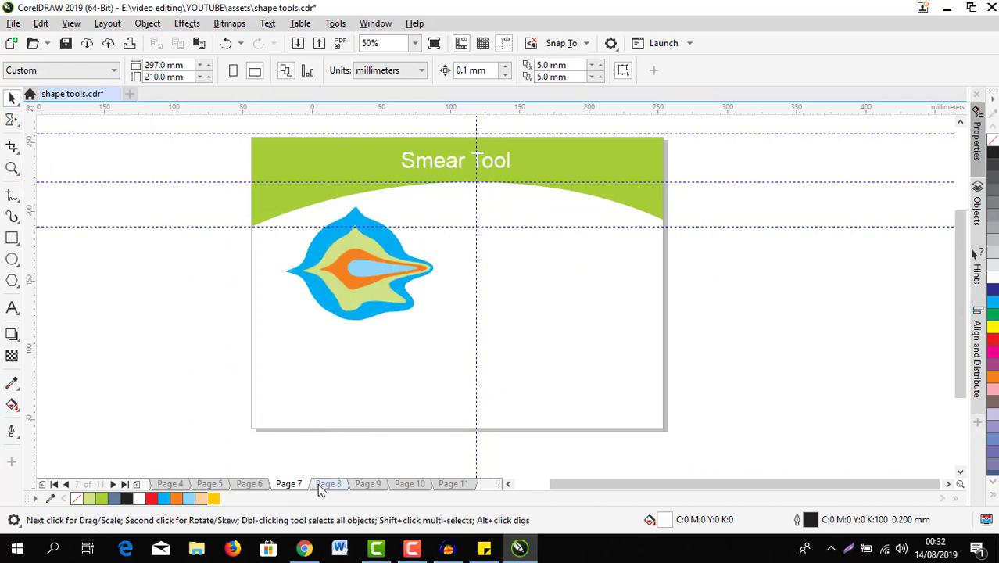
left_click(329, 484)
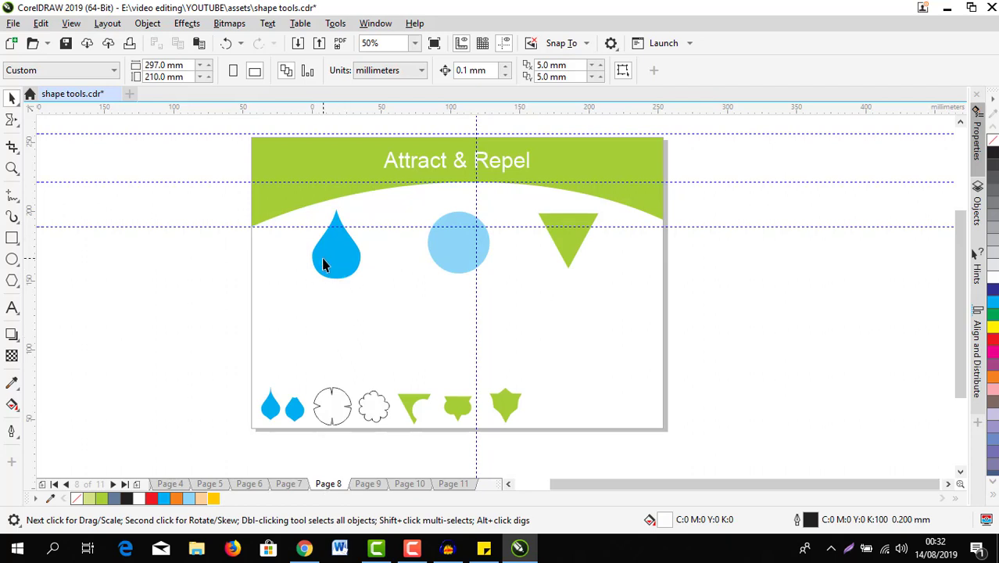
Activate the Attract and Repel tool
left_click(13, 122)
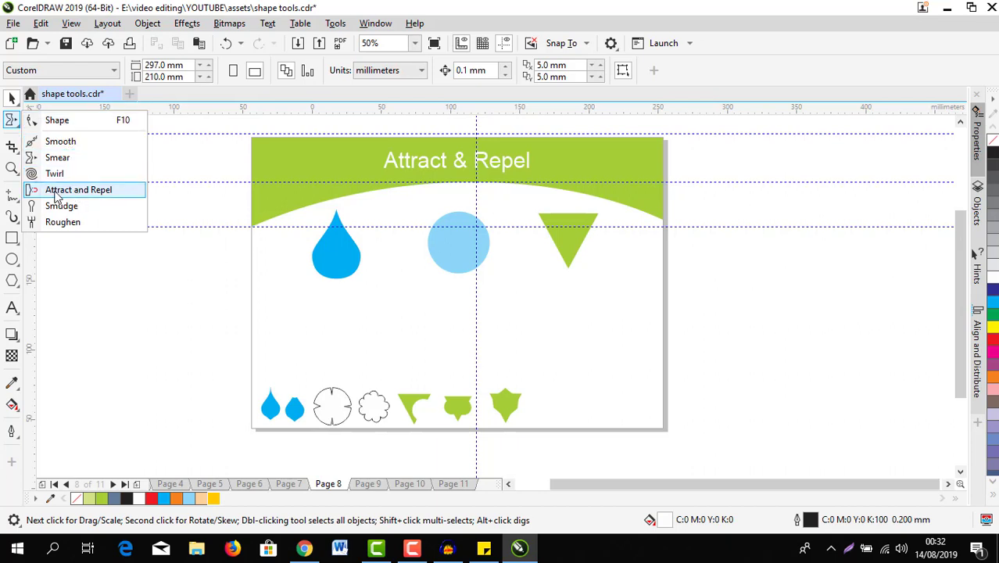
left_click(80, 191)
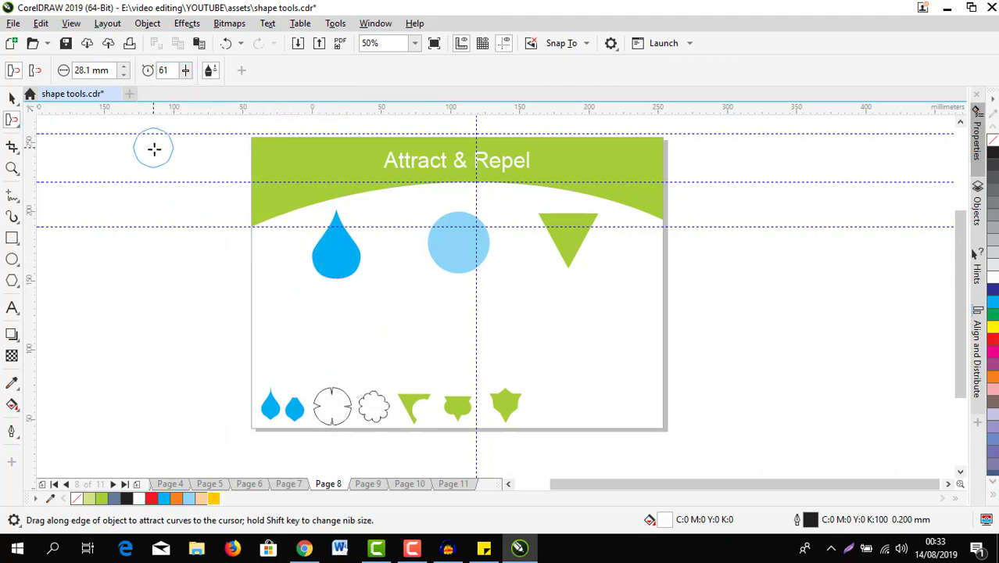
left_click(12, 98)
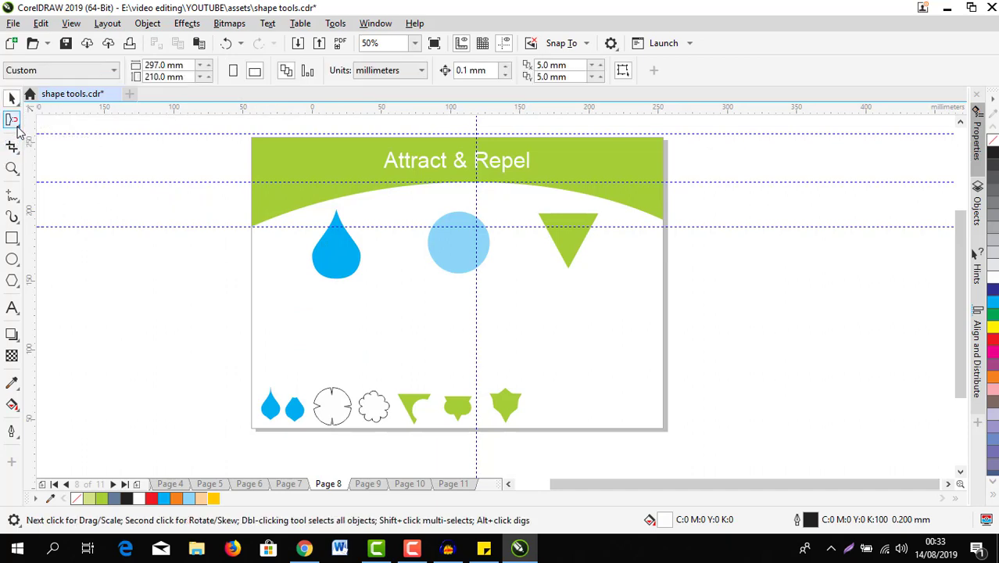
left_click(18, 126)
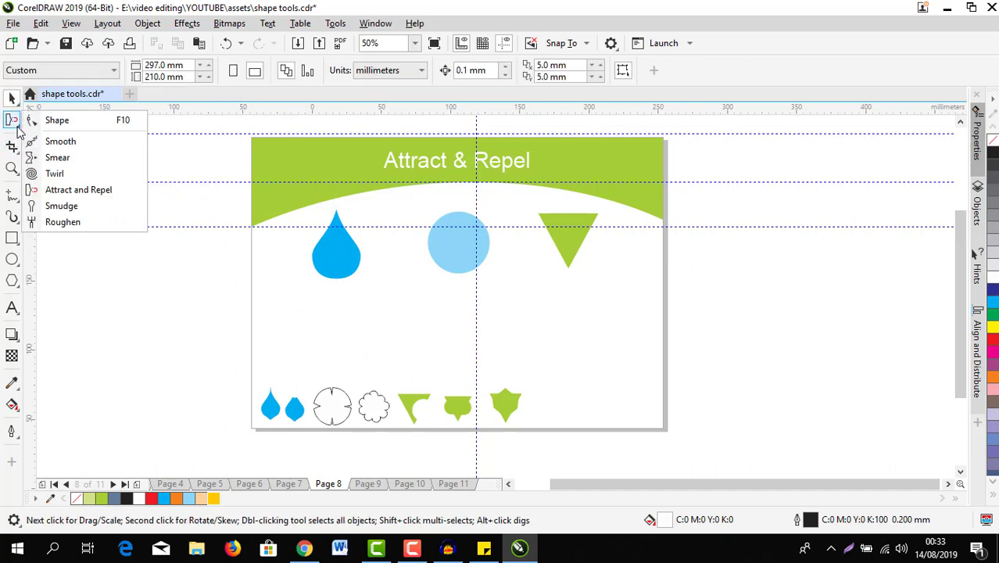
left_click(81, 192)
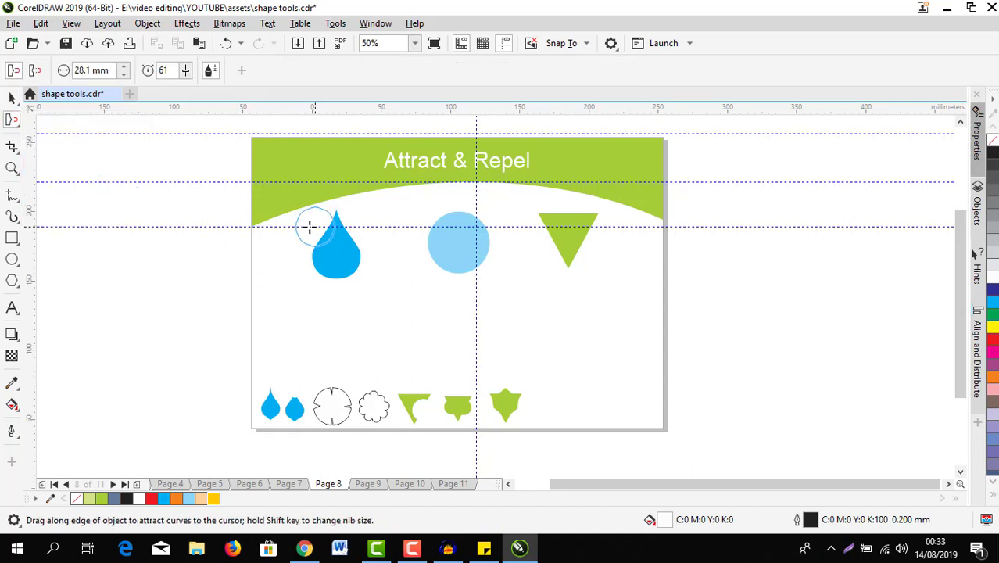
left_click(19, 104)
left_click(334, 257)
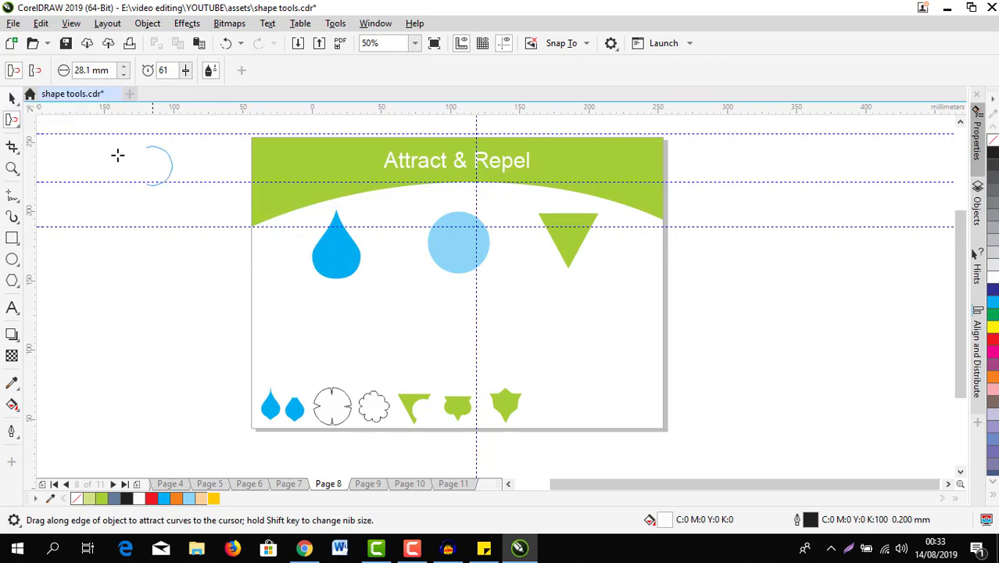
Place a copy of the cyan droplet directly below the original
left_click(11, 99)
left_click(351, 271)
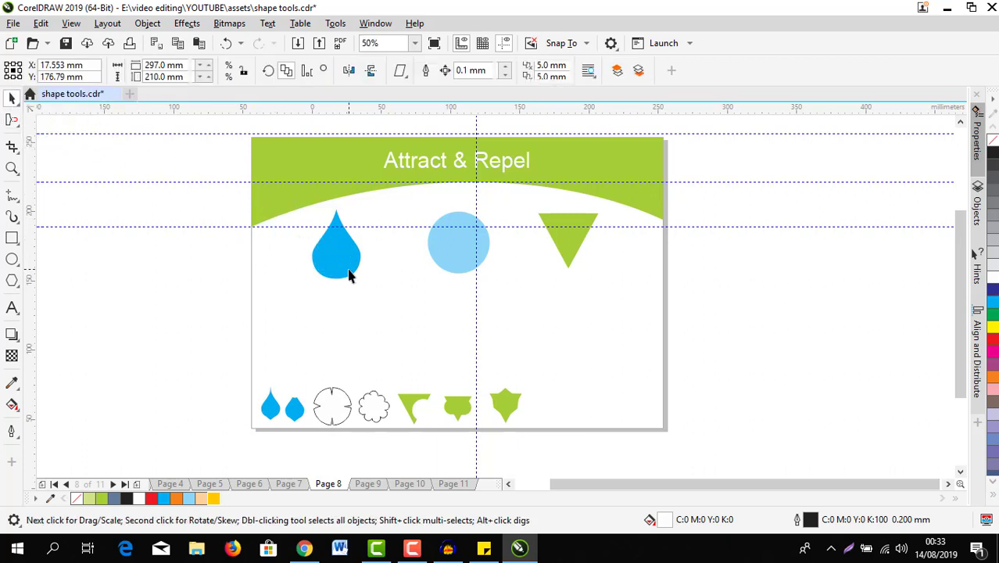
scroll(350, 270, "up", 1)
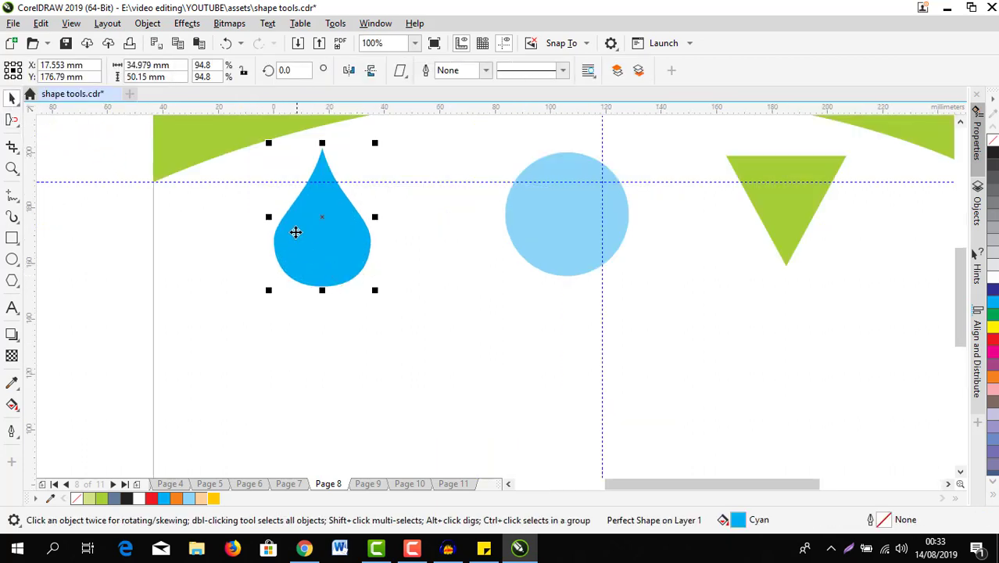
left_click_drag(319, 217, 317, 383)
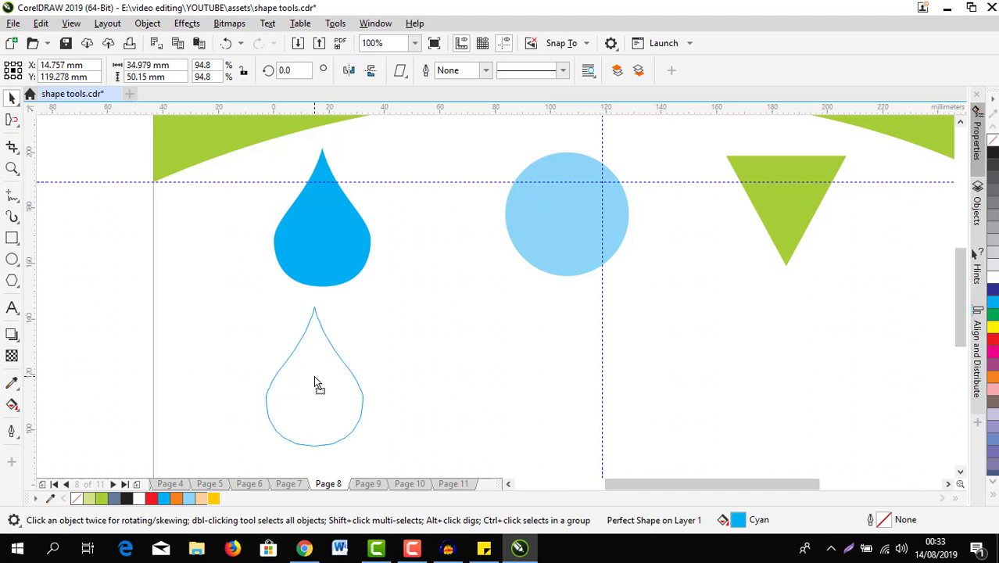
left_click_drag(315, 381, 311, 393)
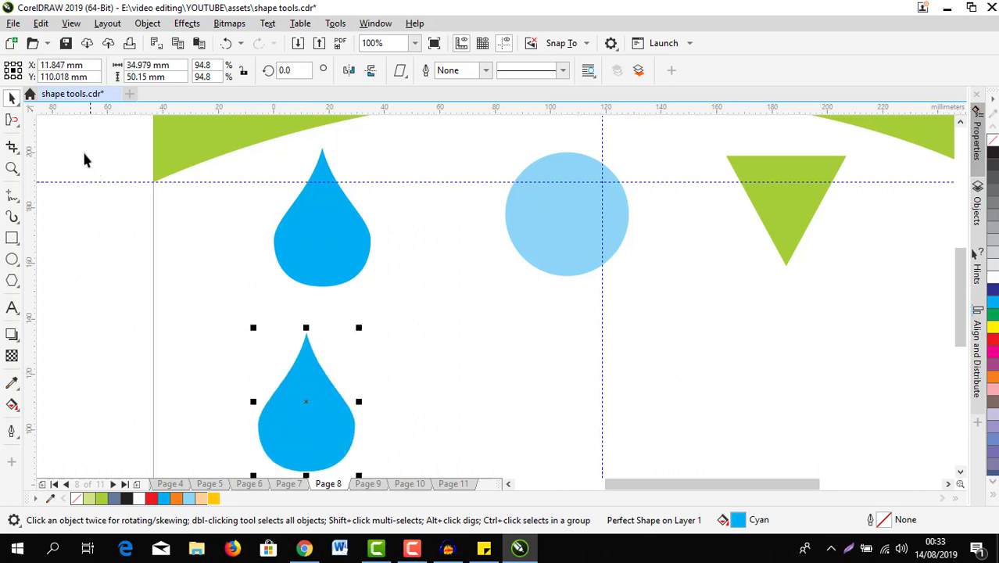
Scale the droplet copy down to about 21.5 × 30.9 mm and attract its tip upward into a long thin point with a 28.1 mm nib
left_click(14, 120)
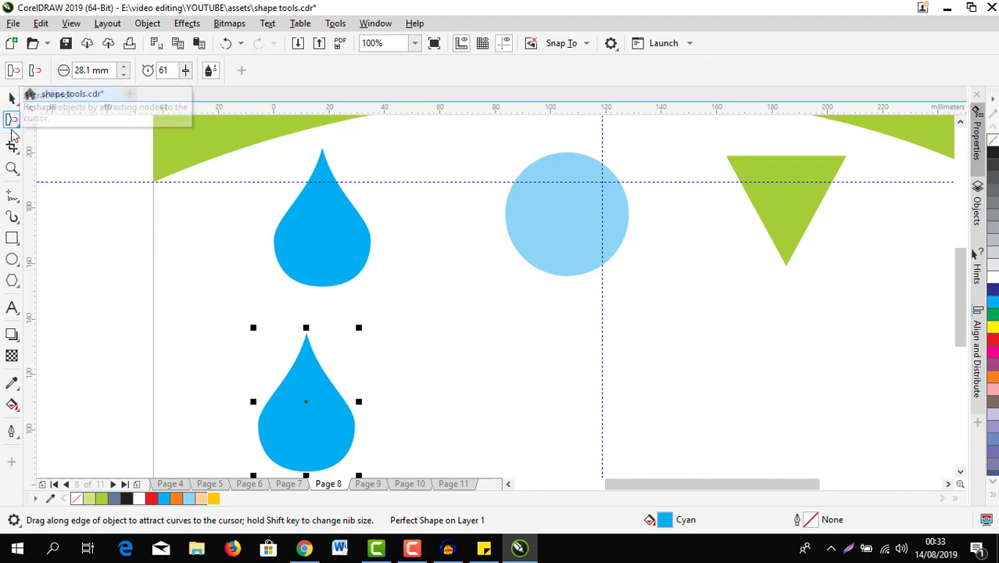
scroll(285, 330, "down", 2)
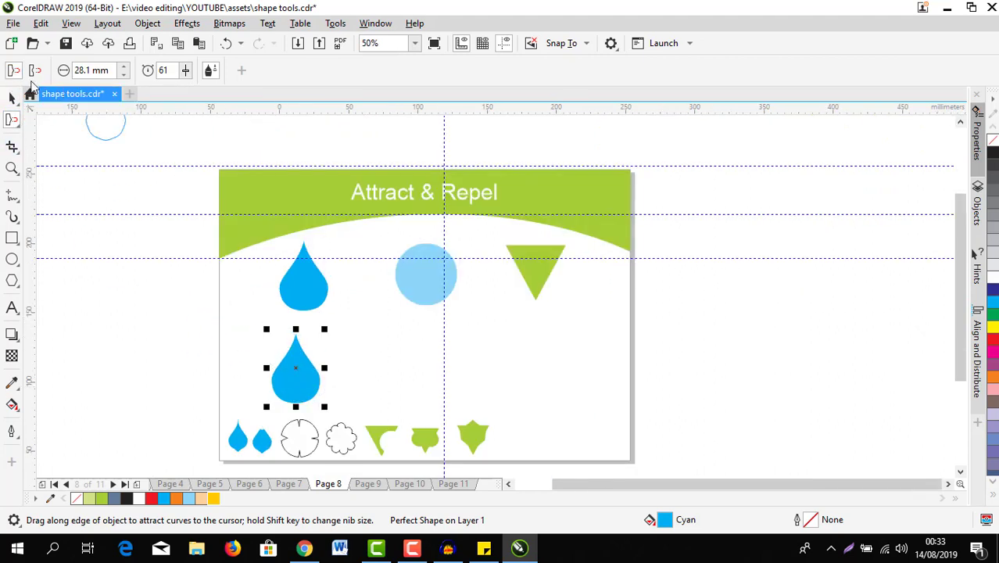
left_click(13, 100)
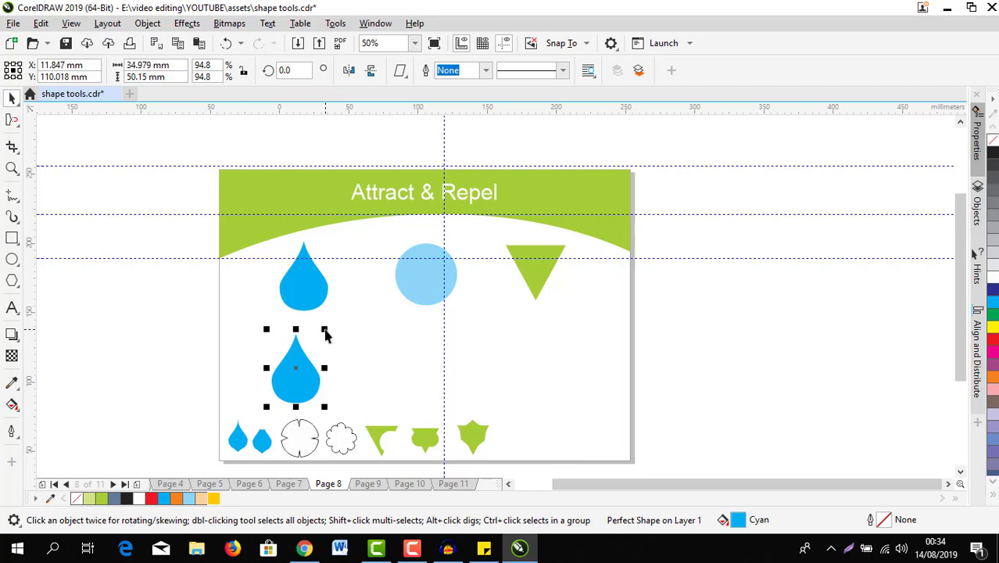
left_click_drag(325, 330, 307, 358)
scroll(292, 377, "up", 2)
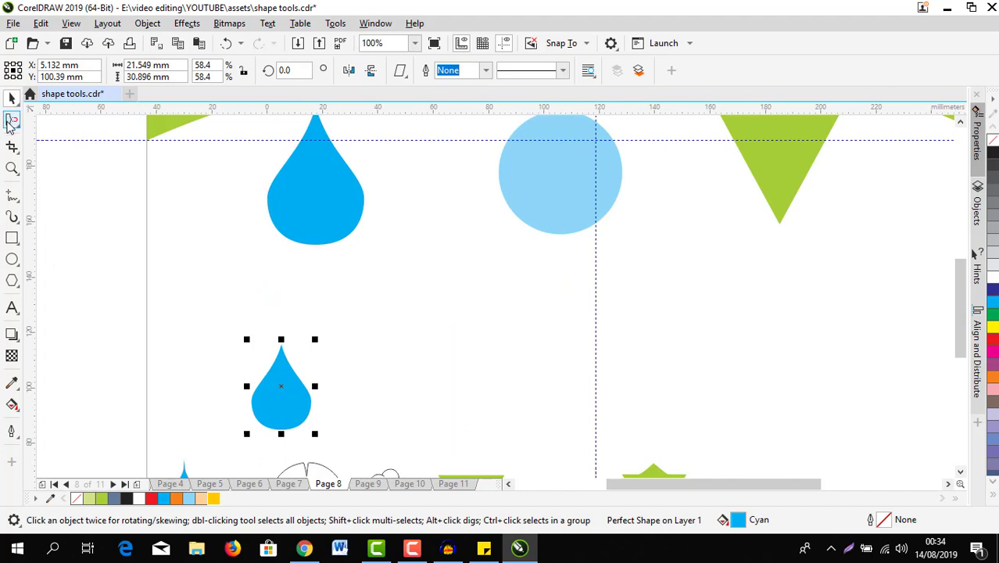
left_click(11, 123)
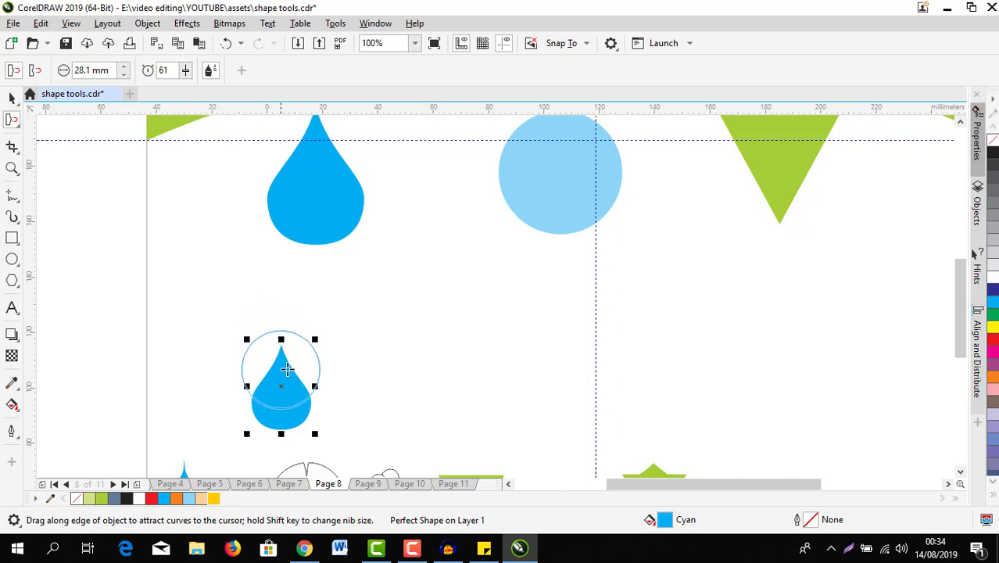
left_click_drag(282, 326, 281, 311)
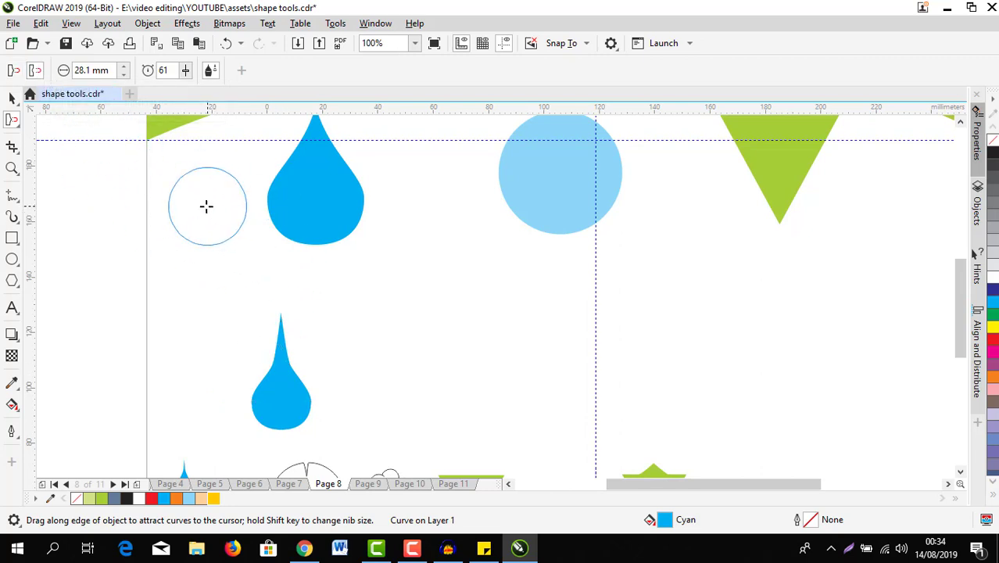
Copy the large cyan droplet beside the stretched one and scale the copy to about 25.2 × 36.1 mm
left_click(334, 190)
left_click_drag(315, 194, 370, 374)
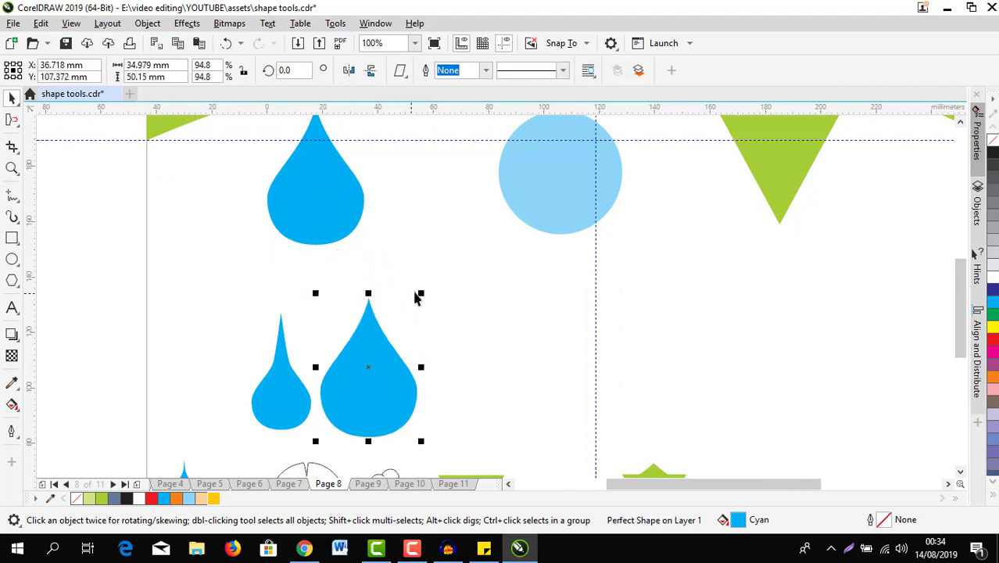
left_click_drag(421, 292, 393, 332)
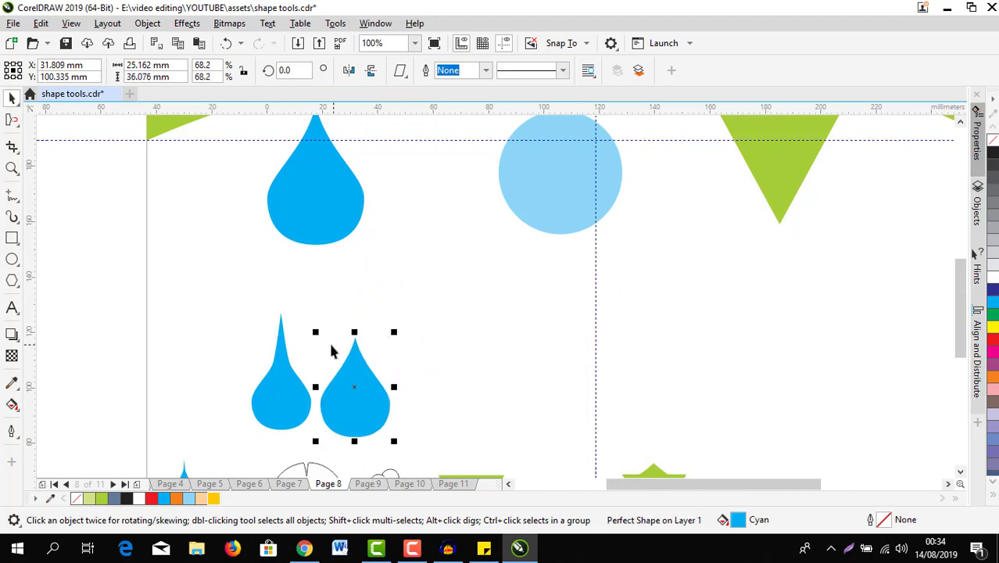
Repel the tip of the second droplet copy downward with the 28.1 mm nib to leave a flattened top
left_click(12, 120)
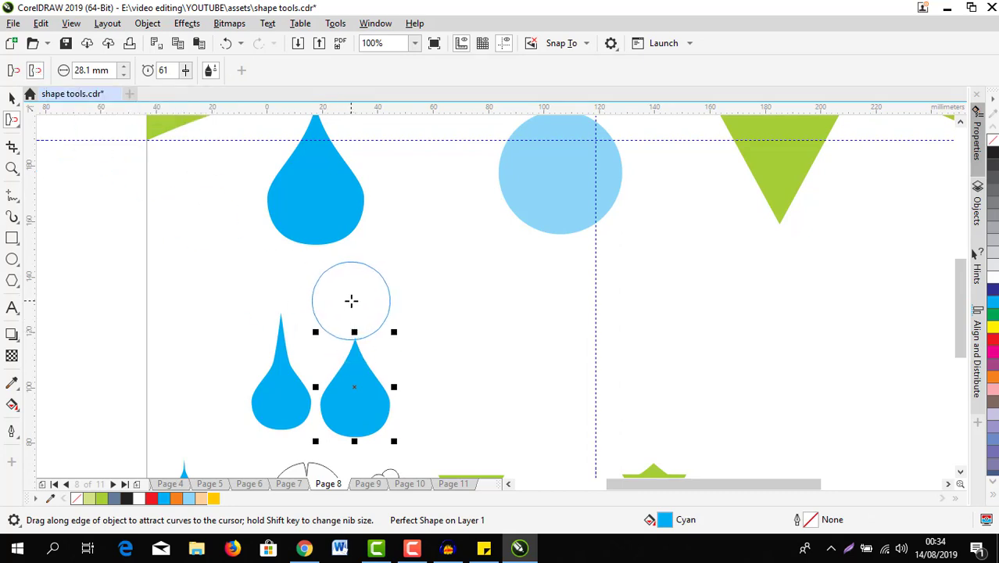
key("Escape")
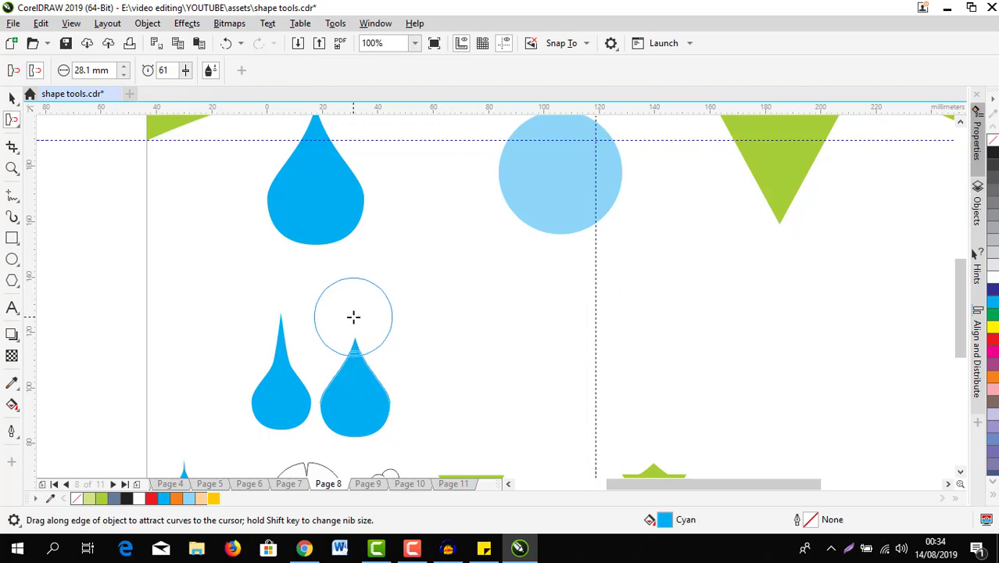
mouse_move(356, 330)
left_mouse_down()
mouse_move(364, 281)
mouse_move(356, 326)
left_mouse_up()
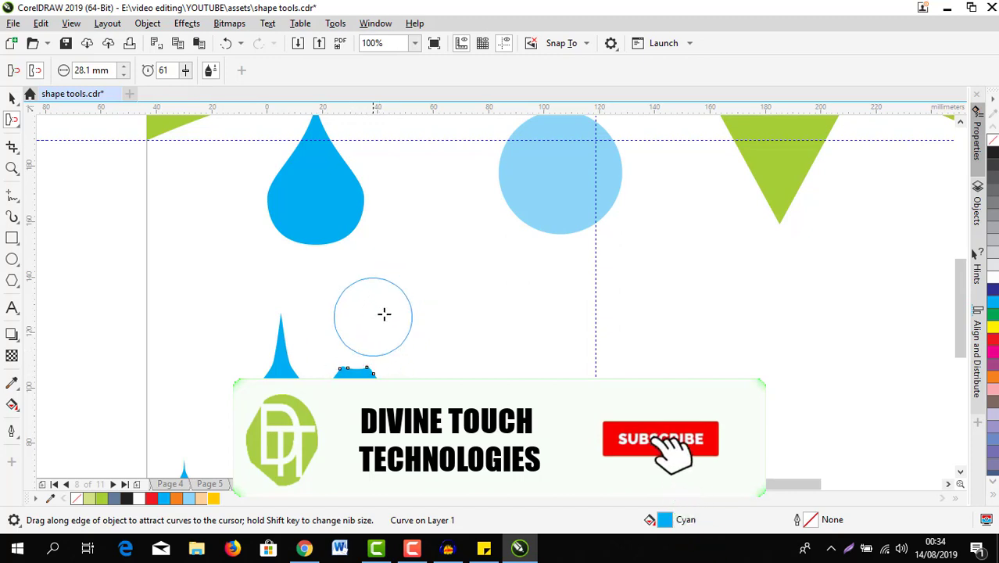
Place a copy of the light blue circle below the original, beside the two reshaped droplets
scroll(353, 334, "down", 2)
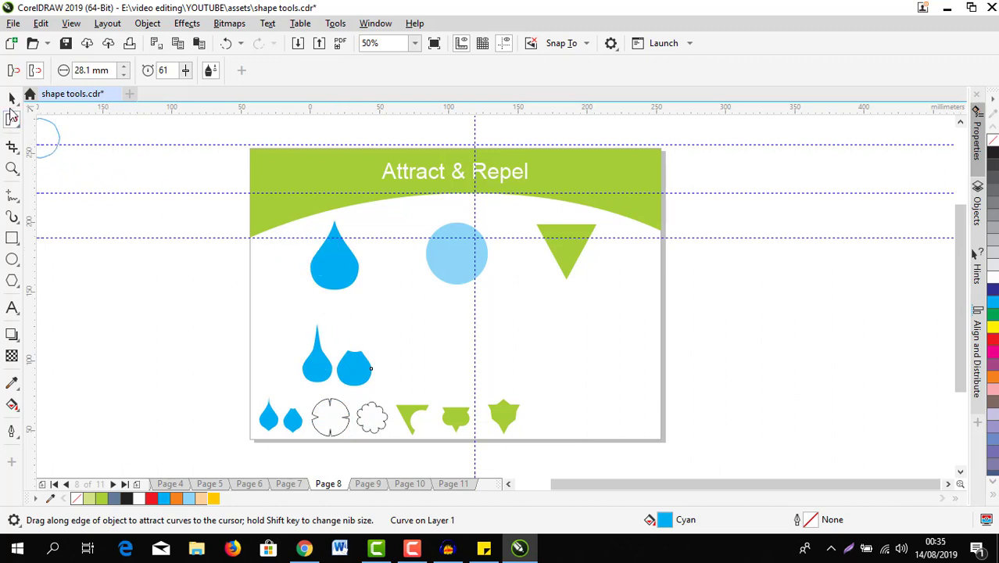
left_click(13, 121)
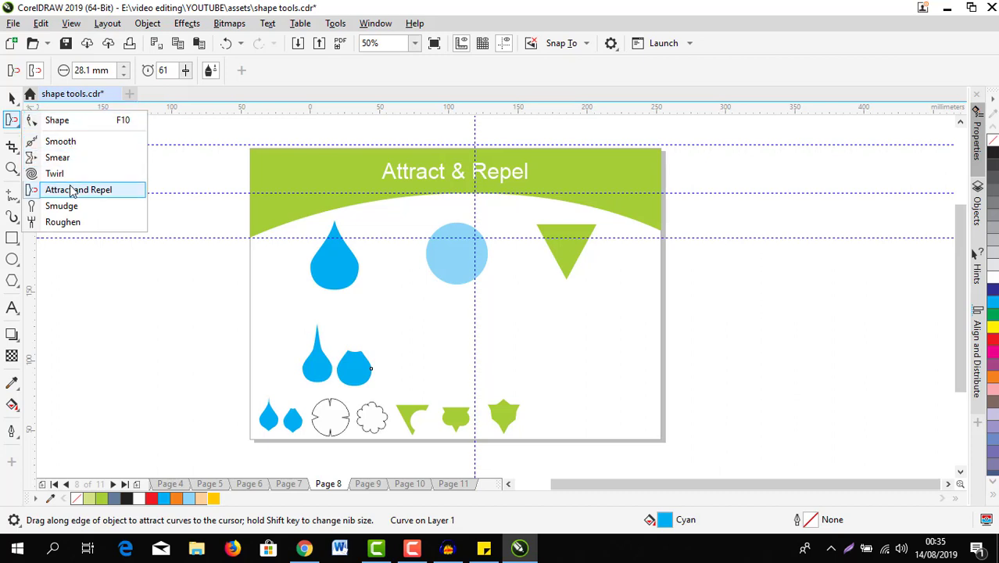
left_click(72, 190)
left_click(15, 102)
left_click(13, 100)
left_click(442, 244)
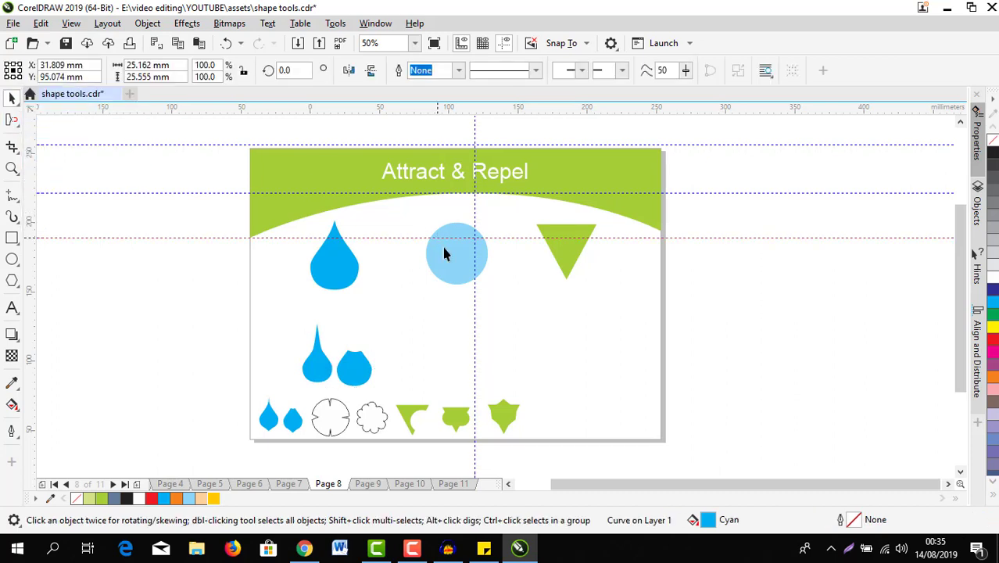
left_click_drag(444, 244, 415, 349)
scroll(415, 349, "up", 1)
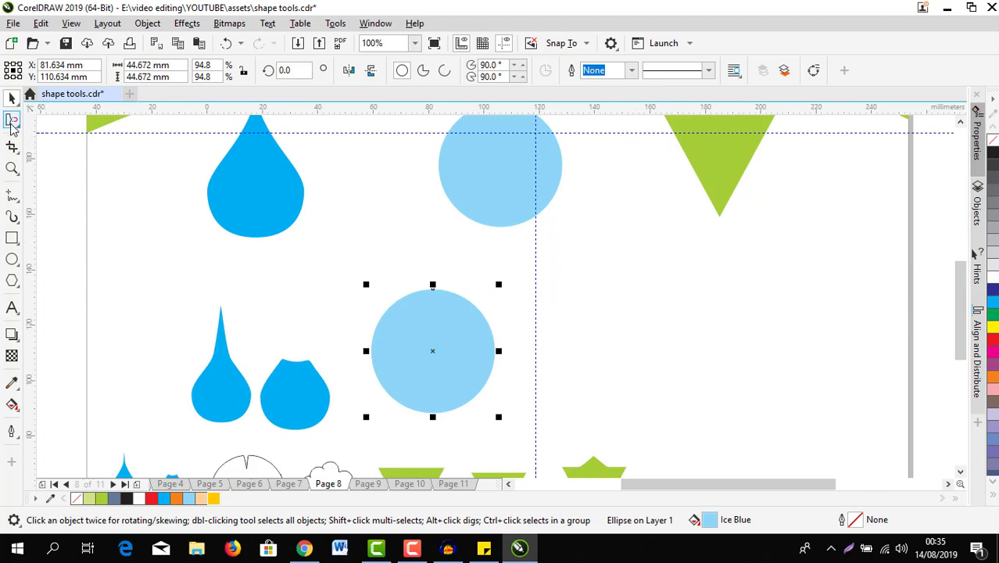
Try attracting the top edge of the circle copy inward into a notch with the 28.1 mm nib, and undo it
left_click(12, 122)
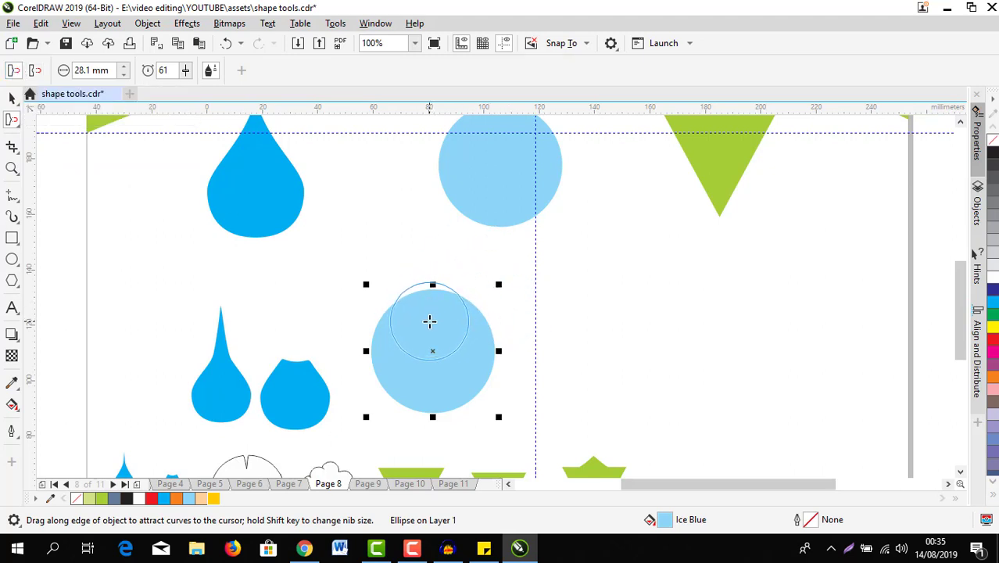
left_click_drag(430, 322, 429, 321)
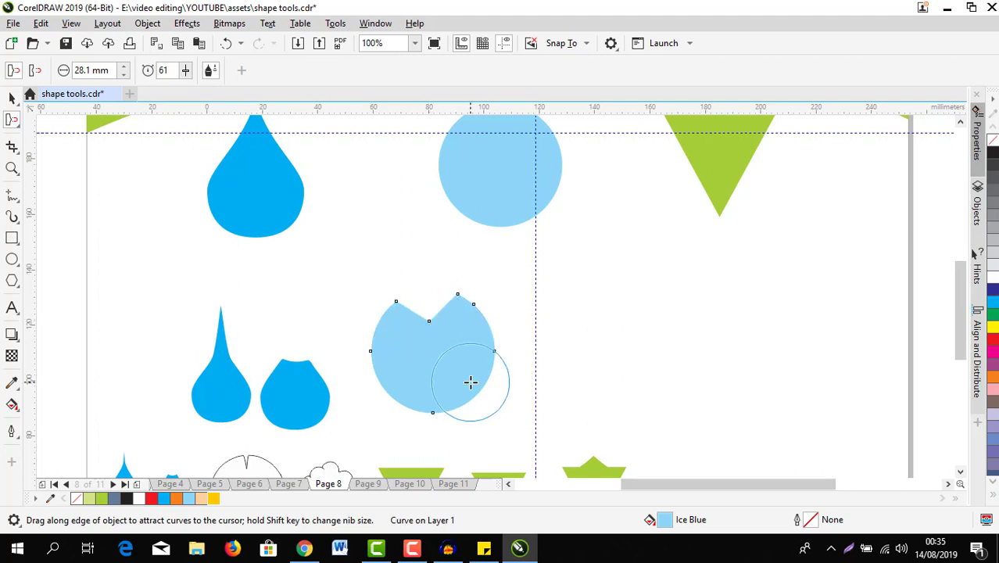
key("ctrl+z")
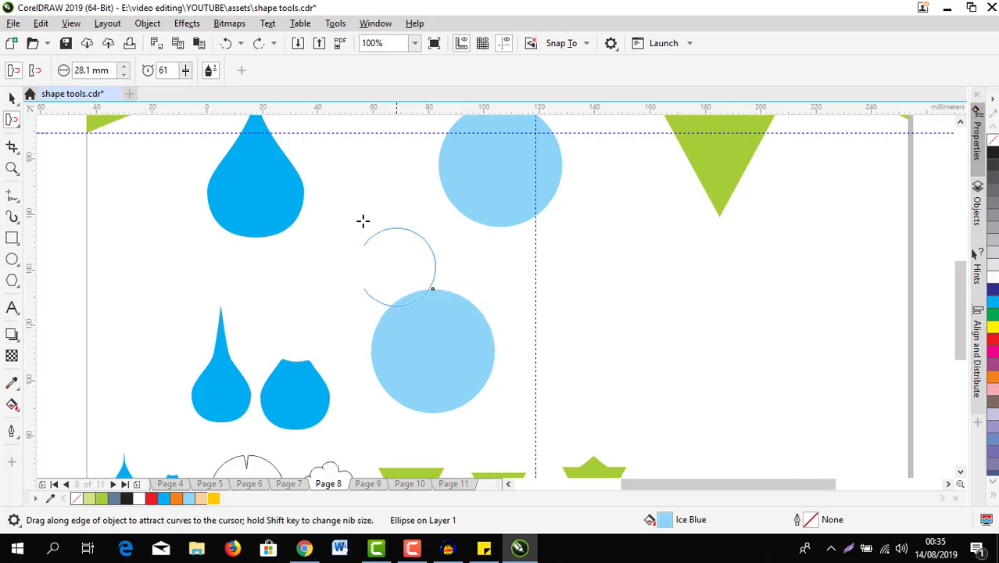
Switch to repel mode and push the top edge of the circle copy slightly outward from inside
left_click(41, 72)
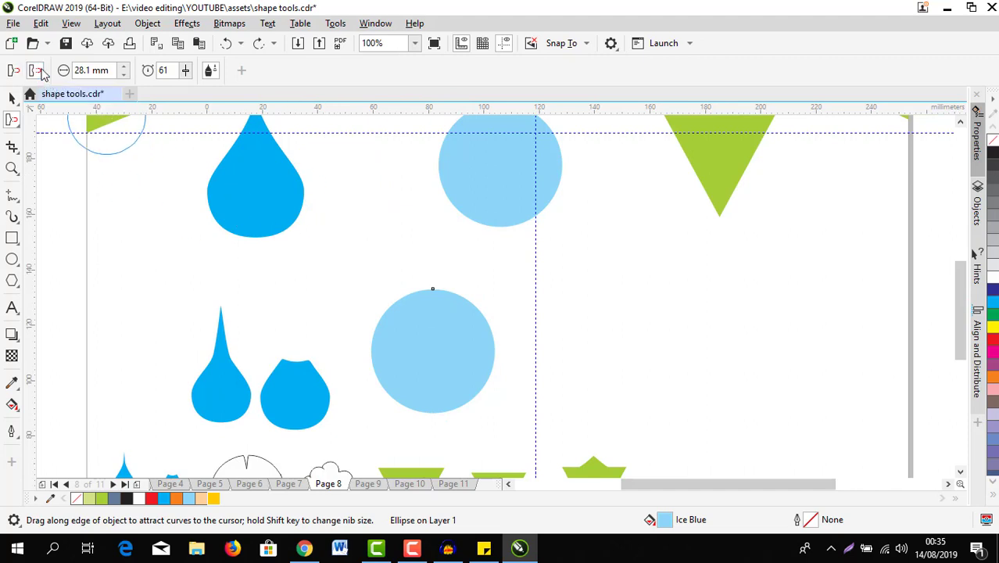
left_click(431, 327)
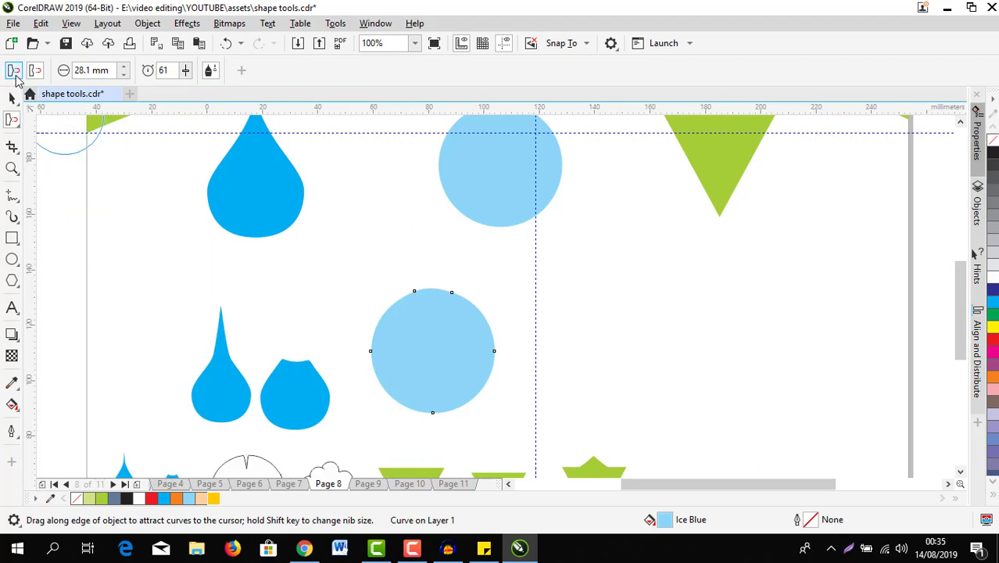
Switch to attract mode and pull the top edge of the circle copy inward into a V-shaped notch
left_click(16, 74)
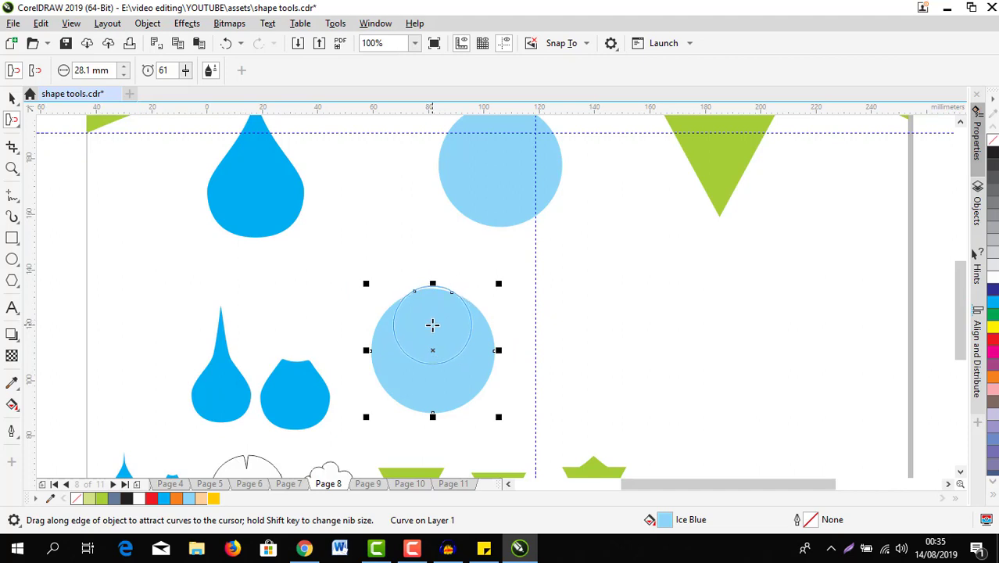
left_click(432, 326)
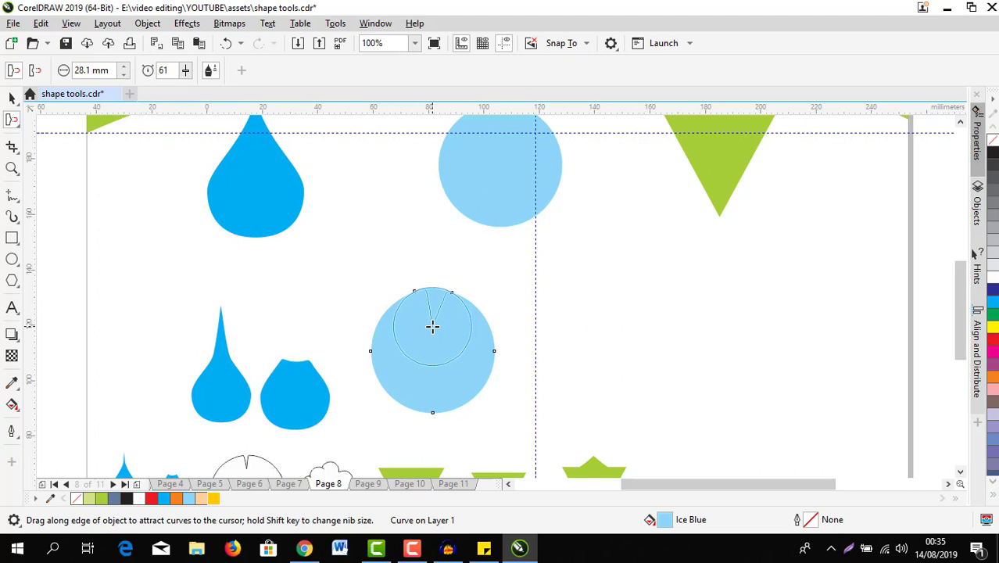
left_click_drag(433, 326, 432, 326)
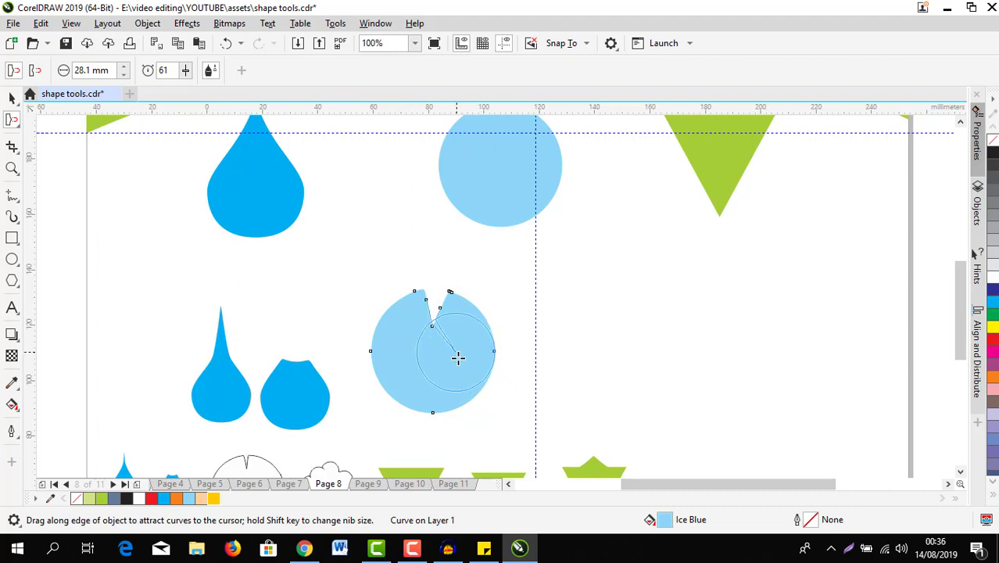
Attract the left and right edges of the circle copy inward with the 28.1 mm nib to form a shirt-like outline
left_click_drag(458, 357, 456, 354)
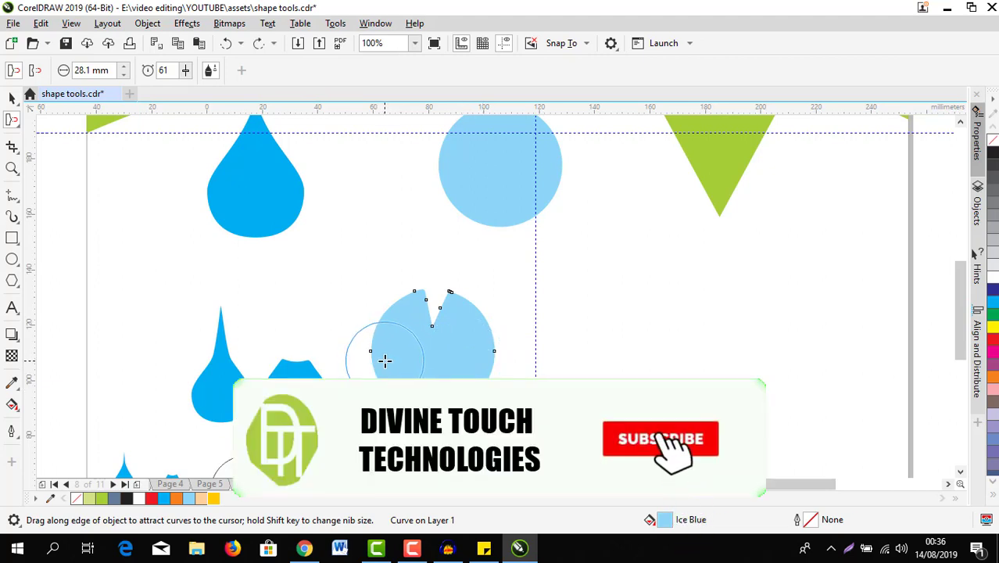
left_click_drag(384, 360, 393, 360)
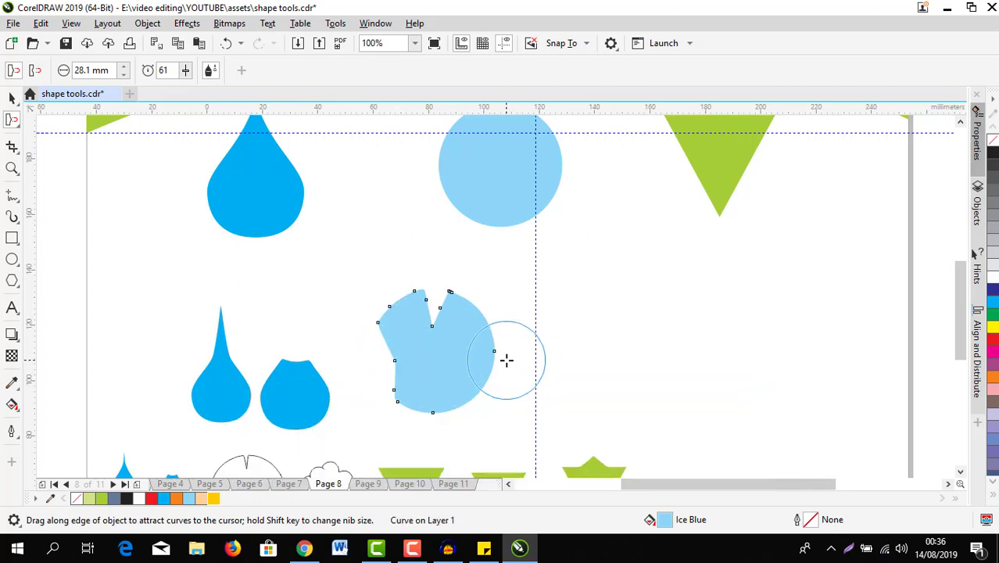
left_click_drag(486, 359, 484, 357)
Place a copy of the green triangle below the original, beside the reshaped circle copy
scroll(484, 358, "down", 1)
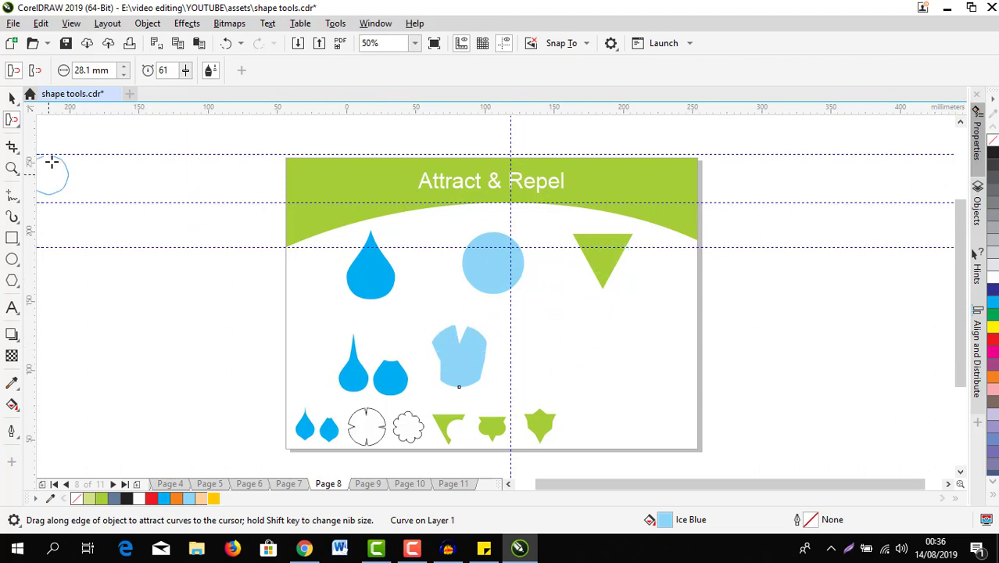
left_click(11, 98)
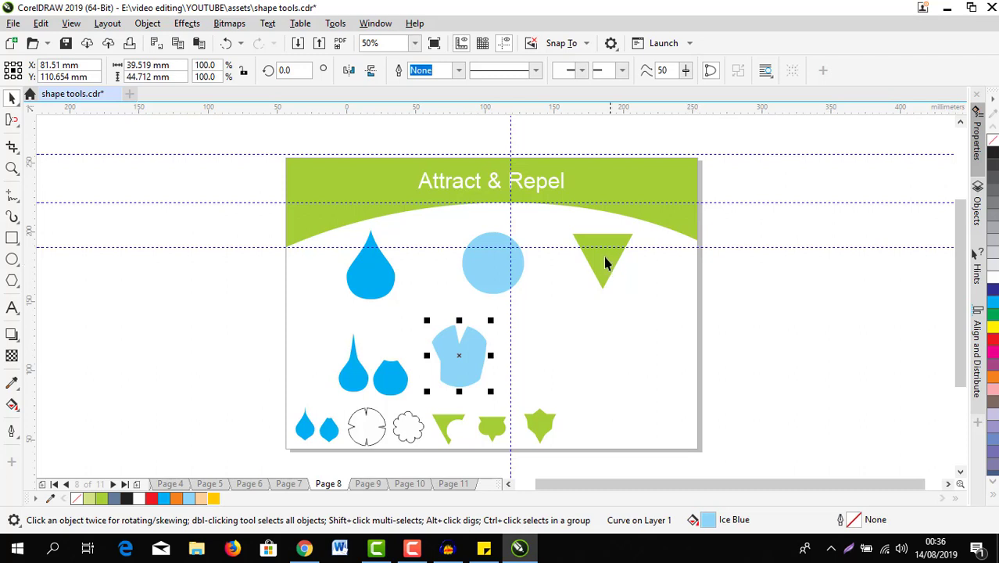
left_click_drag(606, 263, 547, 354)
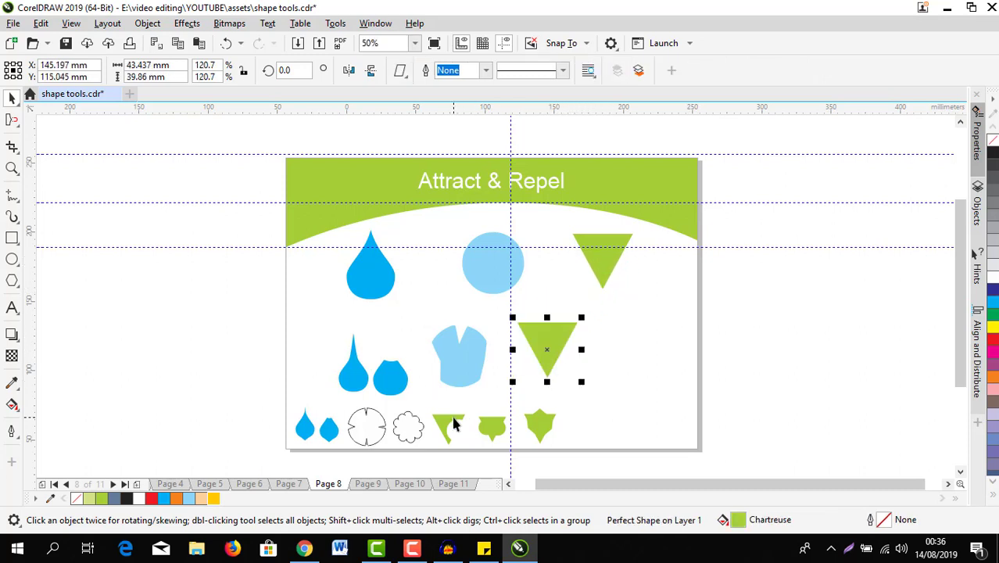
Try attracting the right edge of the triangle copy inward with the 28.1 mm nib, and undo it
scroll(561, 350, "up", 2)
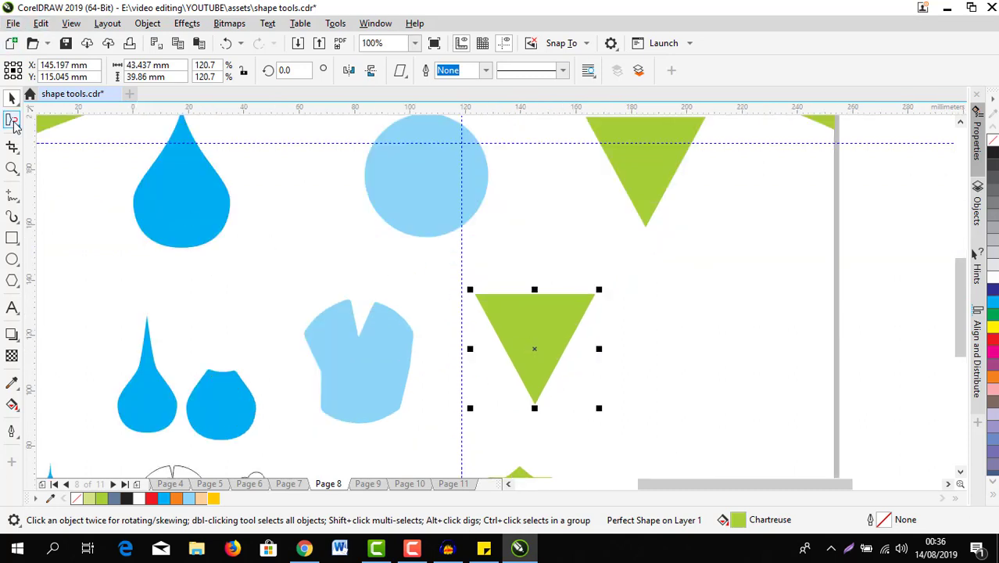
left_click(13, 122)
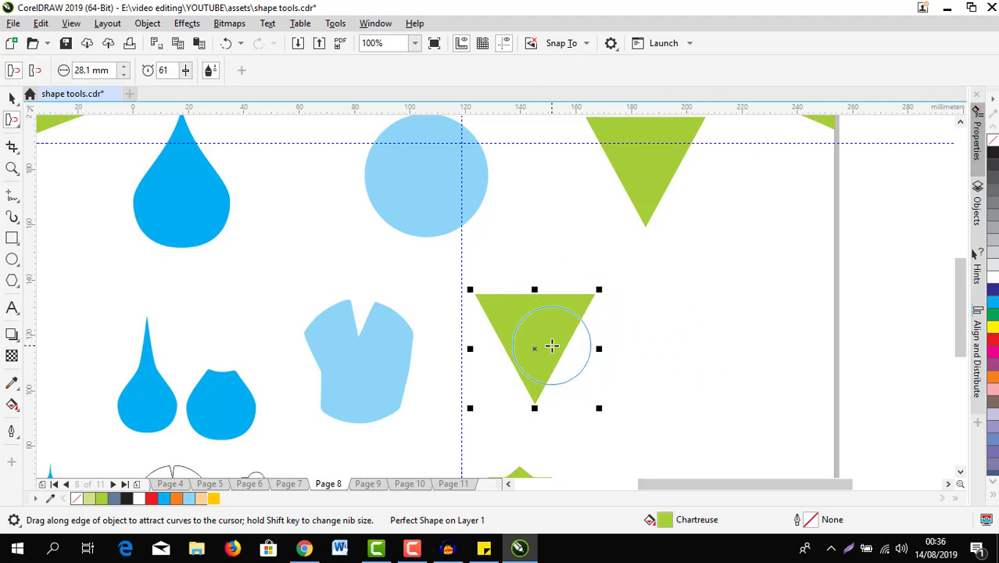
left_click(553, 341)
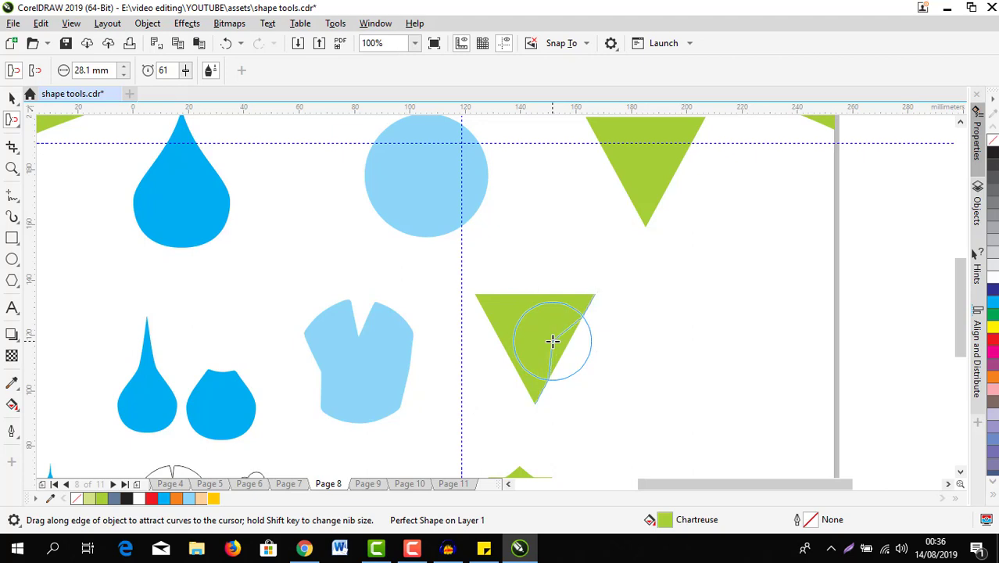
mouse_move(553, 341)
left_mouse_down()
mouse_move(577, 345)
mouse_move(540, 326)
mouse_move(584, 357)
left_mouse_up()
key("ctrl+z")
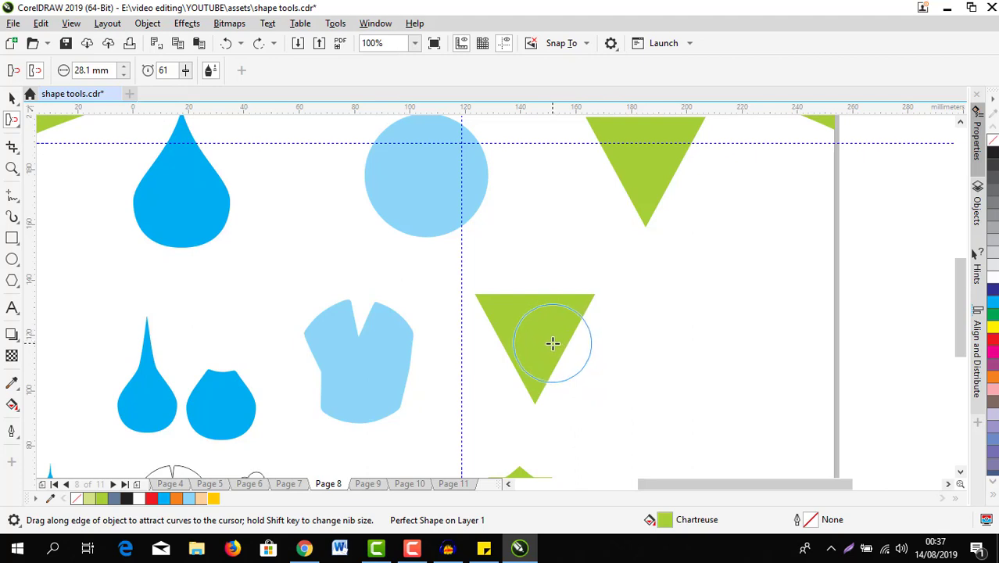
Repel the right edge of the triangle copy outward from inside into a rounded bulge
left_click_drag(554, 343, 554, 343)
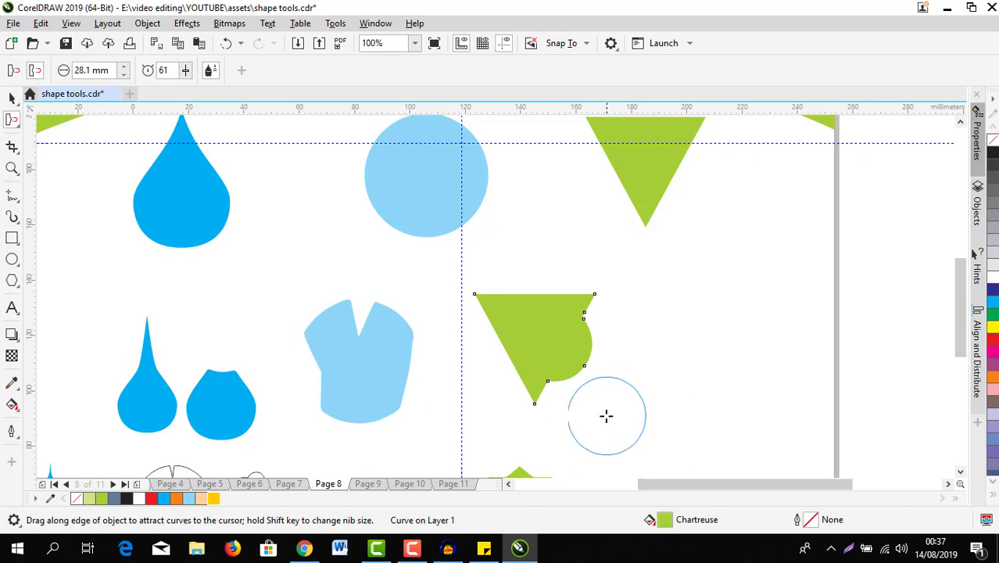
scroll(606, 416, "down", 1)
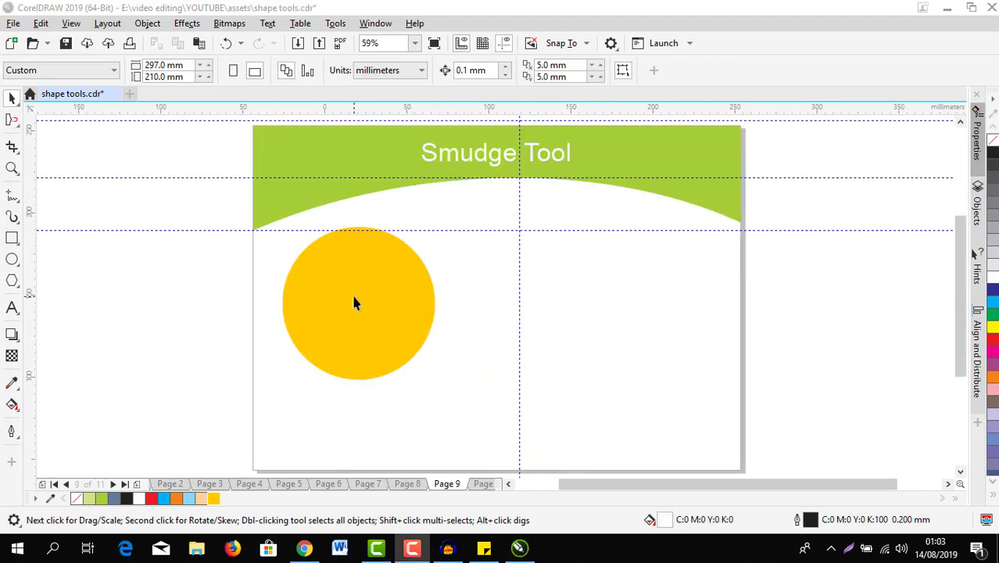
Activate the Smudge tool for the yellow circle on Page 9 and set its nib size to 28 mm
left_click(19, 125)
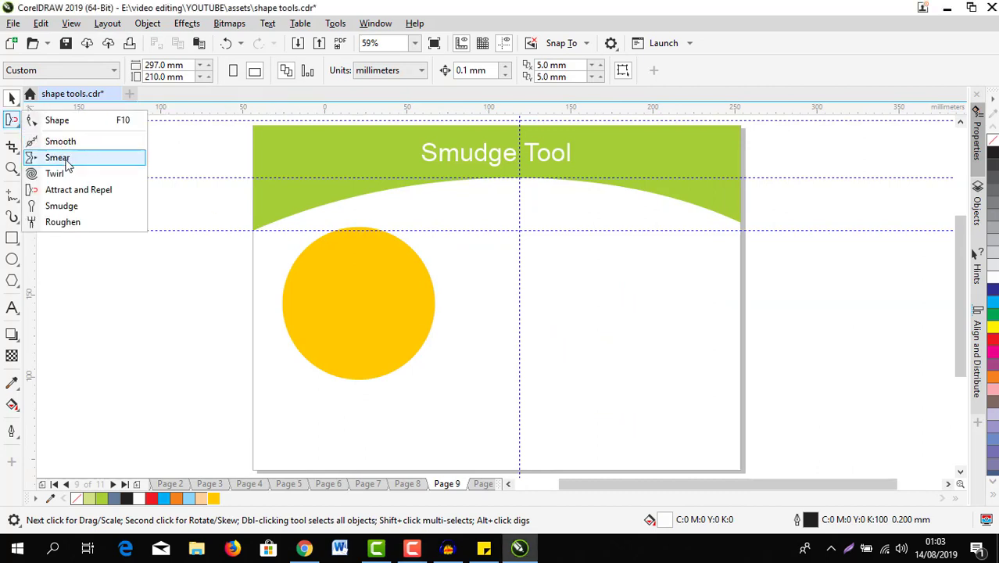
left_click(62, 206)
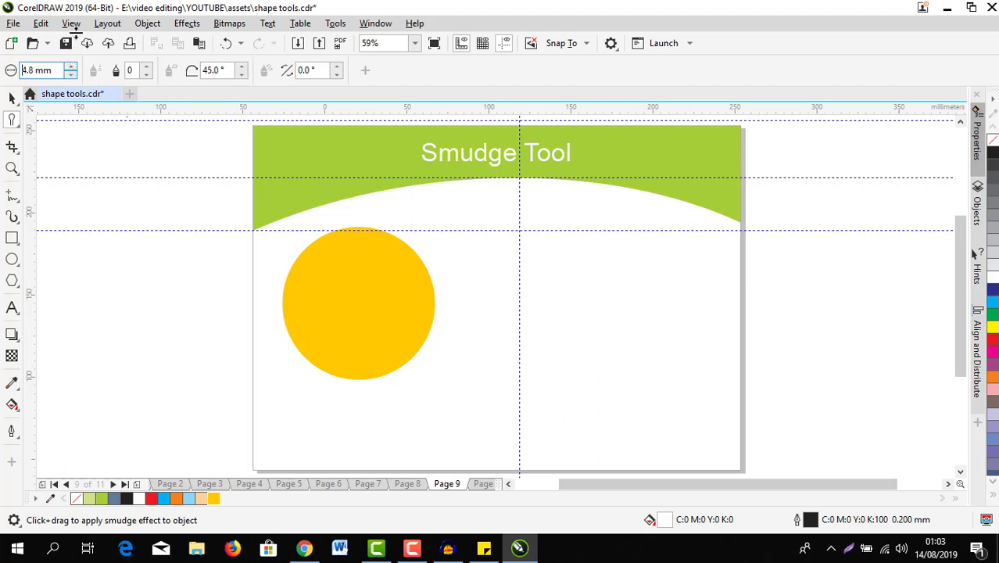
left_click_drag(79, 7, 79, 11)
left_click_drag(71, 71, 71, 549)
left_click_drag(69, 71, 71, 60)
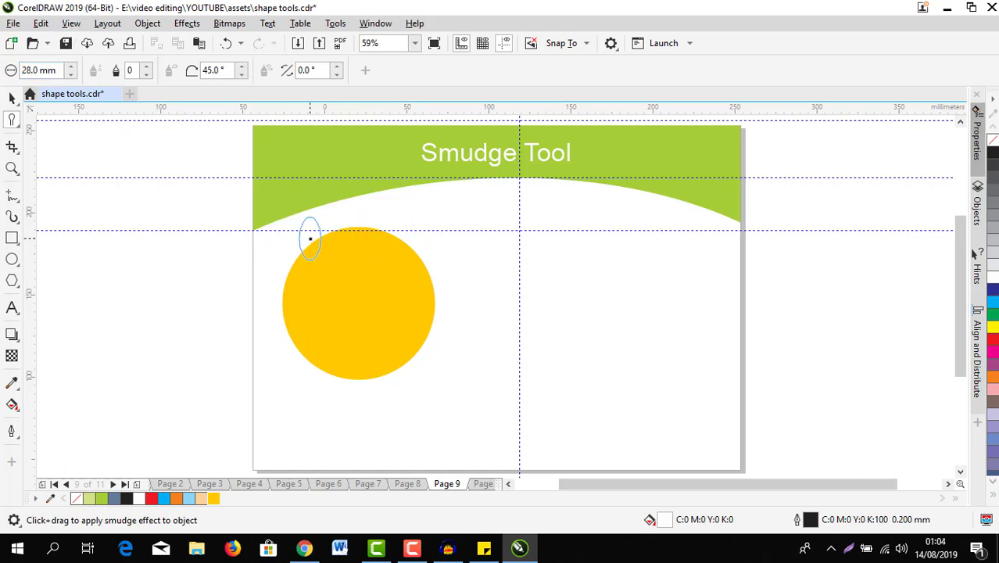
Set the Smudge tool's pen tilt to 35° and its dryout to 3
scroll(330, 299, "up", 2)
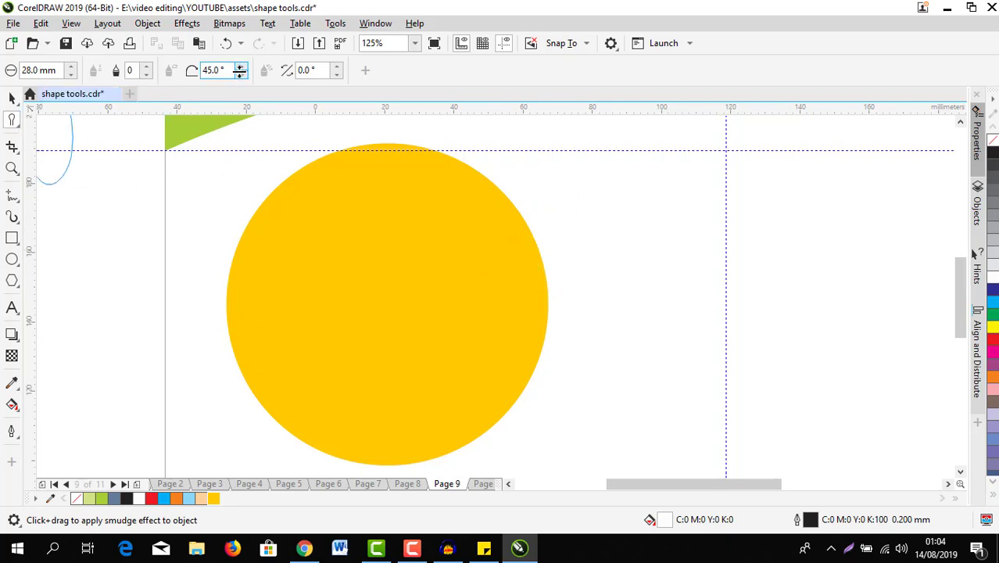
left_click(240, 71)
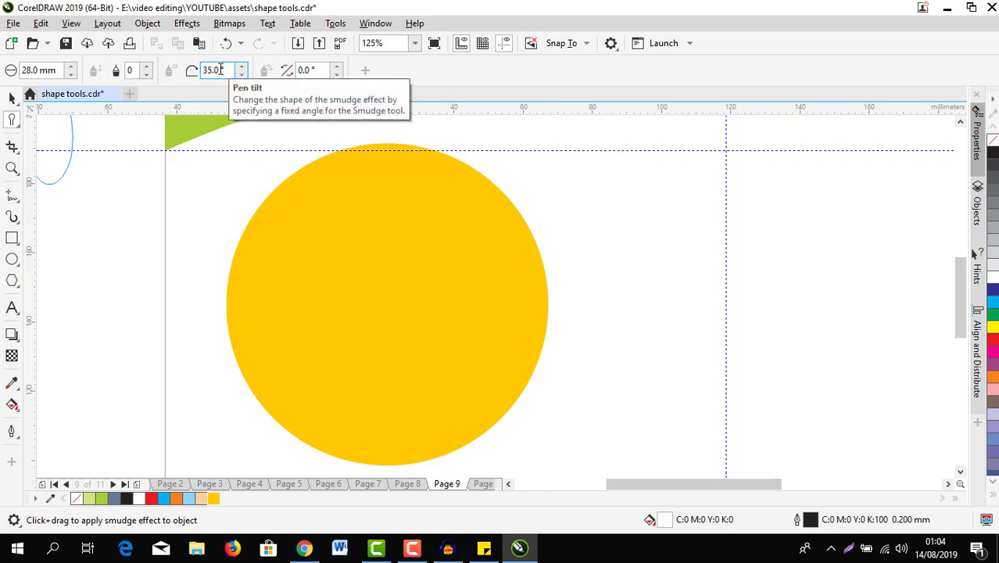
key("Return")
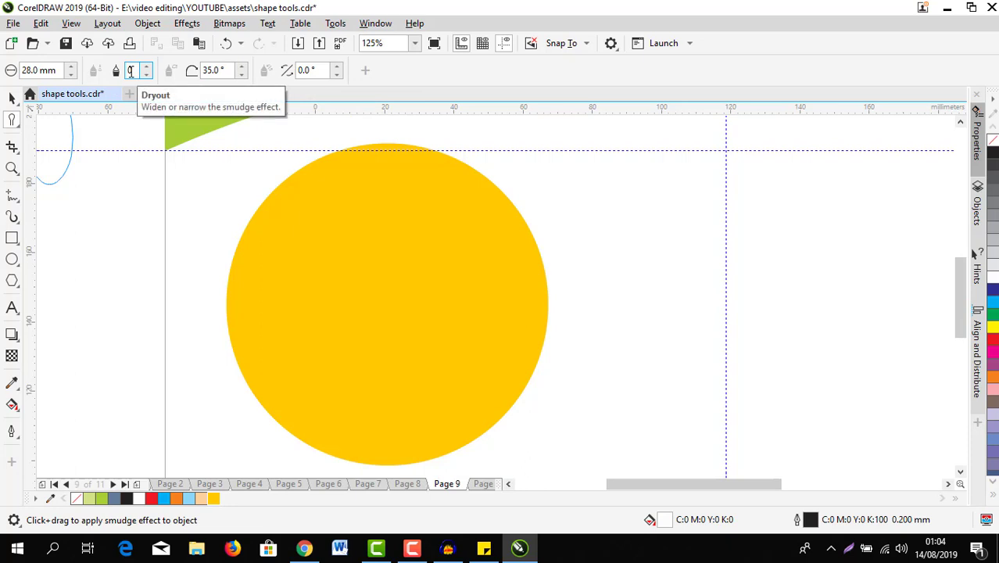
left_click(145, 68)
left_click(145, 67)
left_click(144, 67)
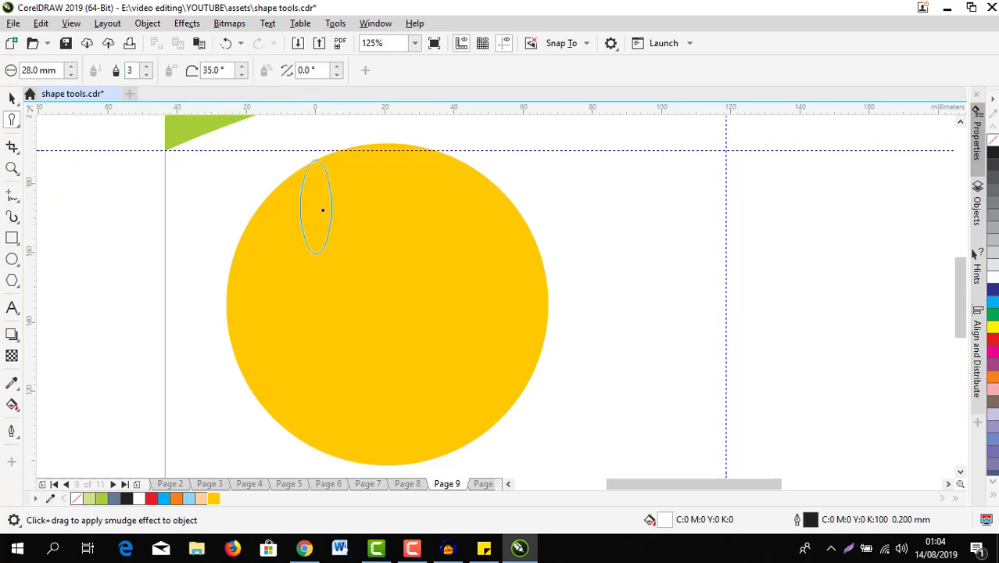
Smudge the yellow circle's outline all the way round into short bumps along the top and longer lobes at the sides and bottom
left_click_drag(448, 195, 455, 183)
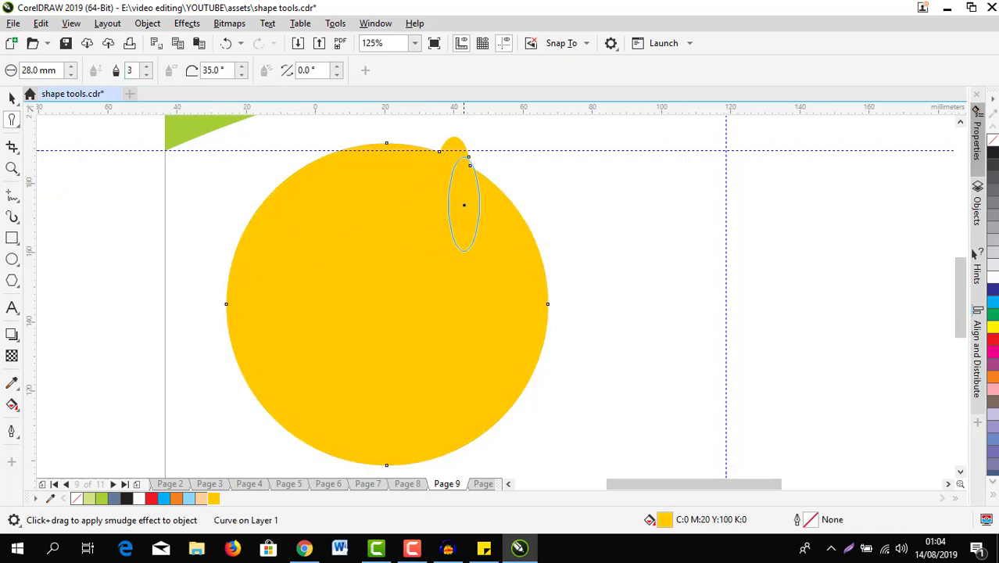
left_click_drag(479, 220, 495, 210)
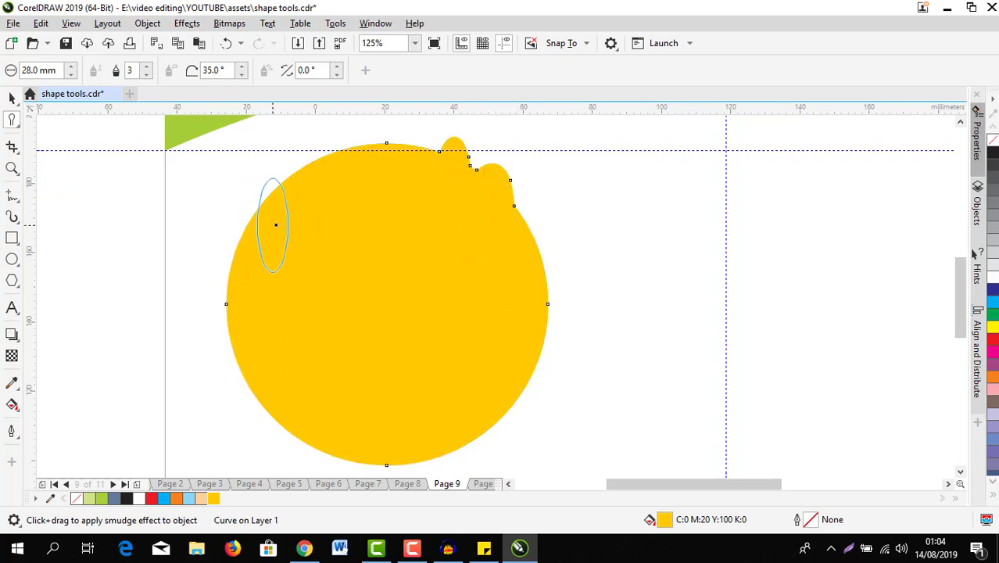
left_click_drag(276, 224, 276, 201)
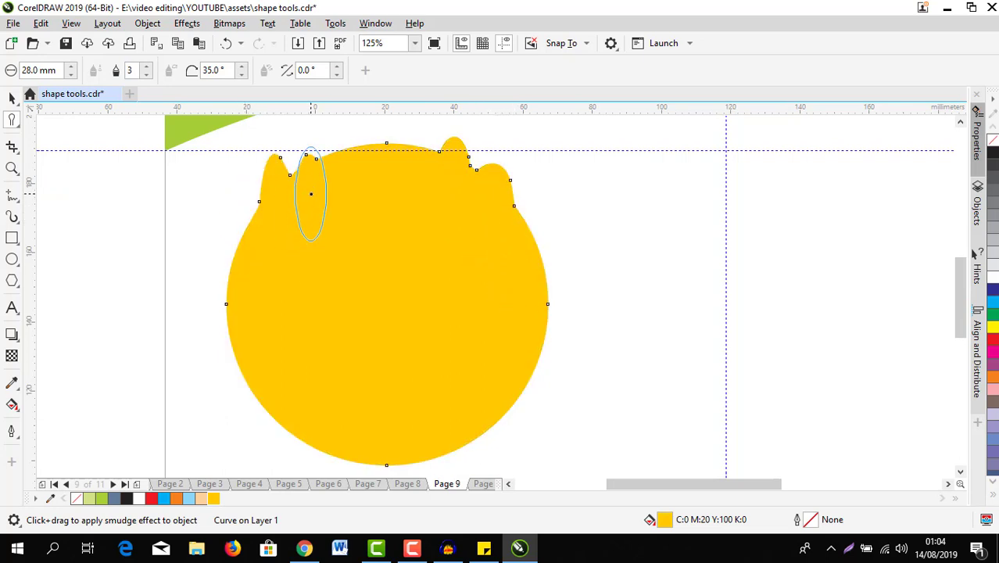
left_click_drag(245, 282, 239, 276)
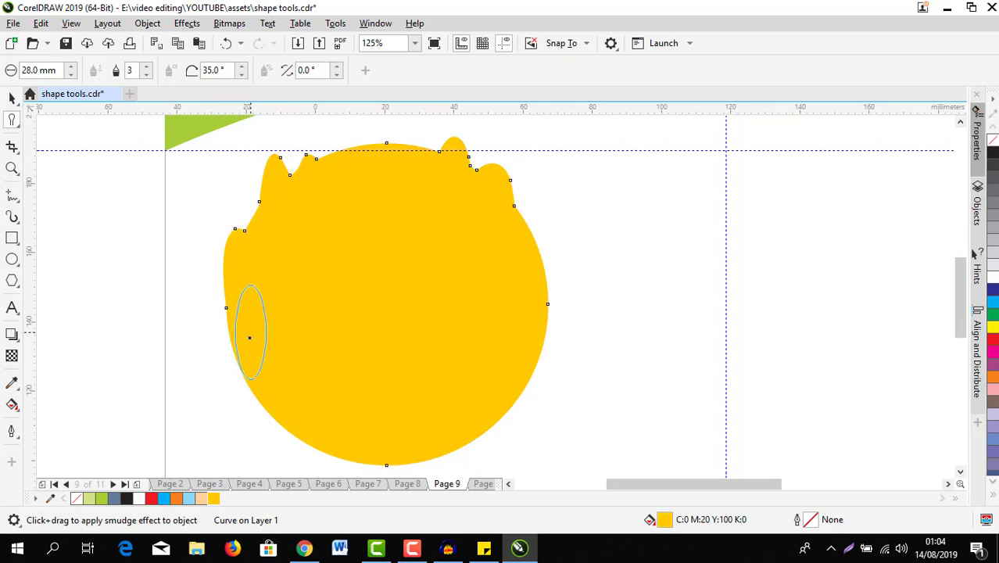
left_click_drag(246, 353, 241, 394)
mouse_move(515, 325)
left_mouse_down()
mouse_move(536, 330)
mouse_move(549, 301)
mouse_move(556, 234)
left_mouse_up()
mouse_move(517, 381)
left_mouse_down()
mouse_move(517, 393)
mouse_move(510, 373)
left_mouse_up()
mouse_move(337, 430)
left_mouse_down()
mouse_move(301, 426)
mouse_move(308, 435)
left_mouse_up()
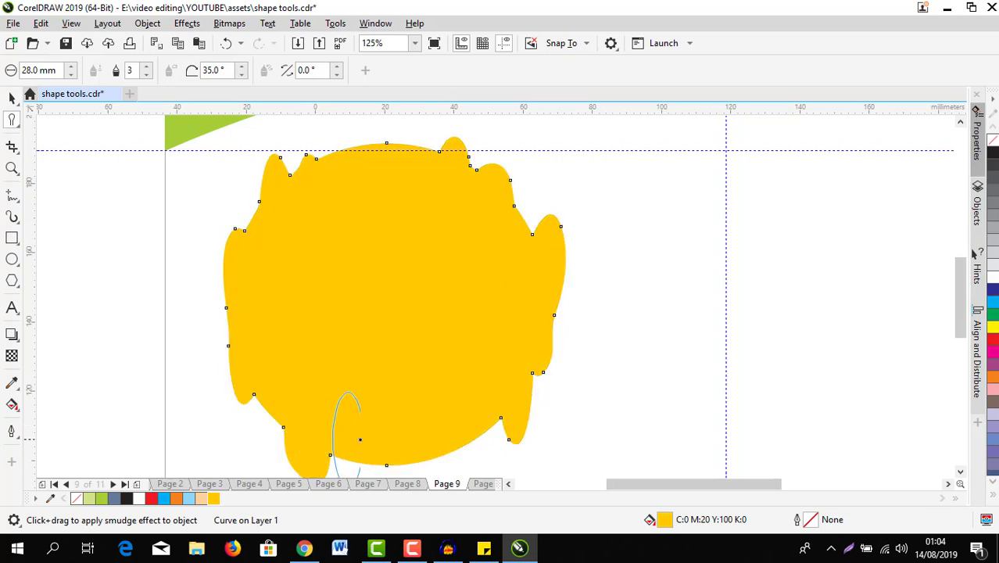
left_click_drag(462, 416, 461, 409)
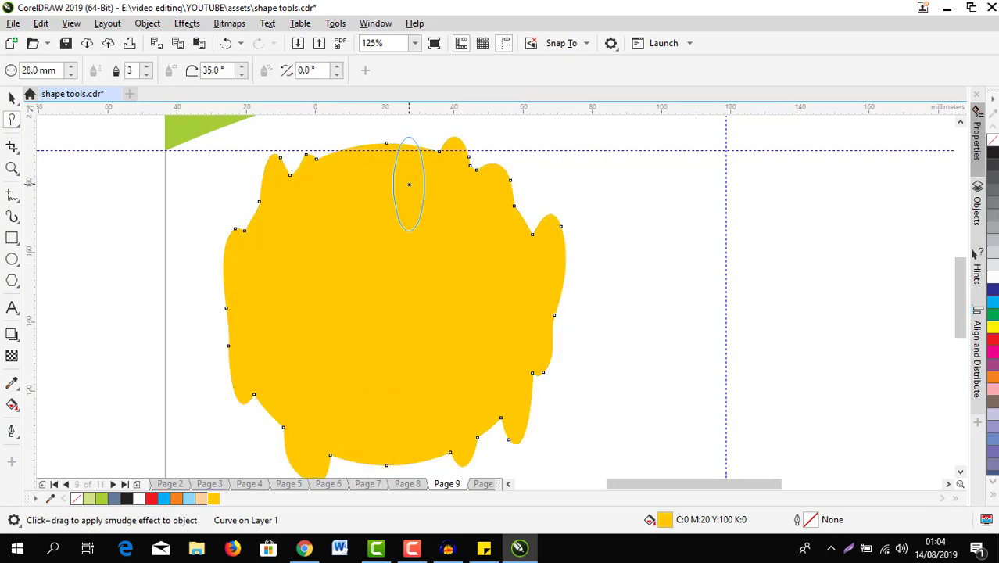
left_click_drag(409, 184, 408, 156)
left_click_drag(360, 180, 355, 157)
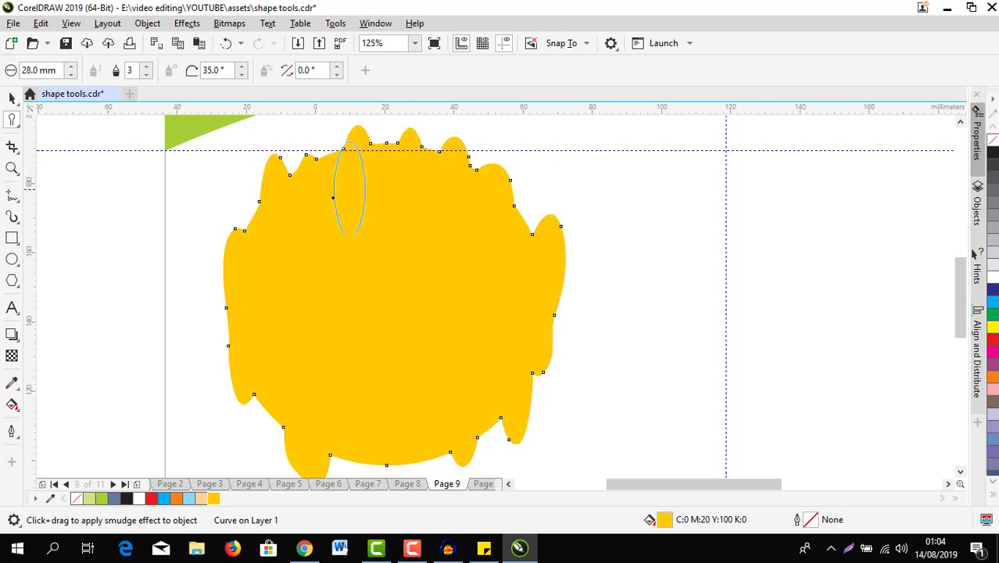
left_click_drag(246, 256, 201, 248)
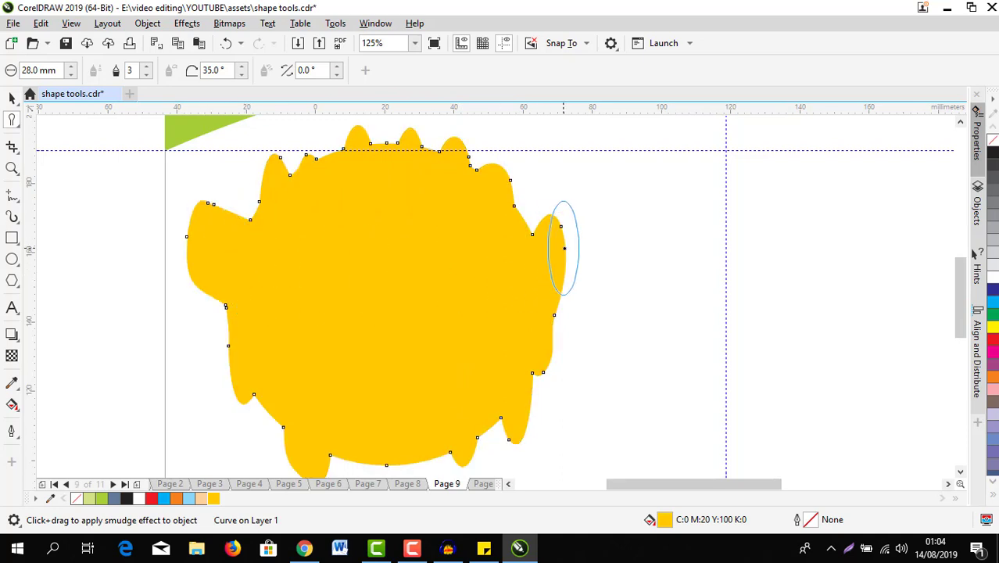
mouse_move(564, 248)
left_mouse_down()
mouse_move(594, 240)
mouse_move(631, 257)
left_mouse_up()
left_click_drag(547, 357, 580, 395)
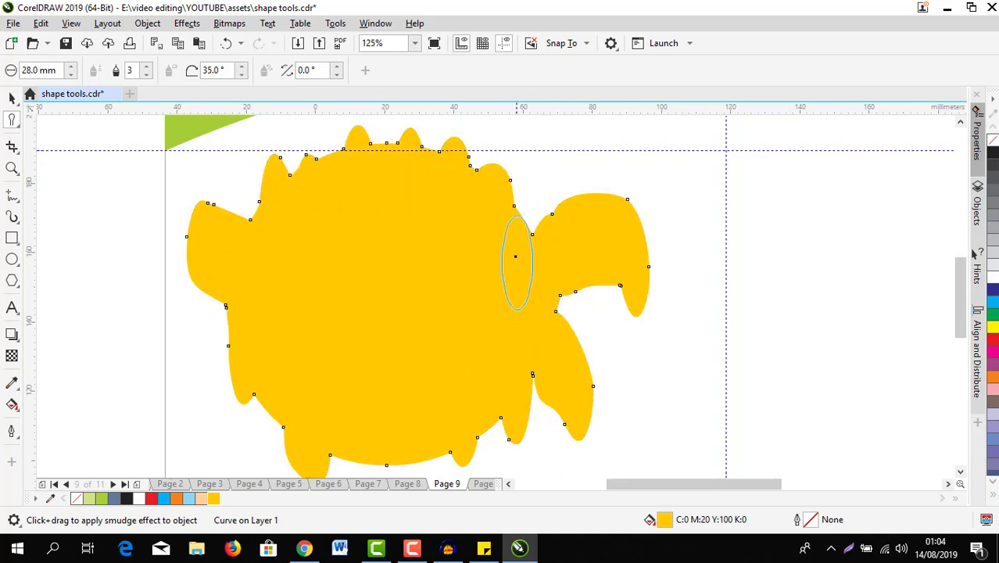
left_click_drag(500, 209, 489, 177)
left_click_drag(252, 361, 189, 364)
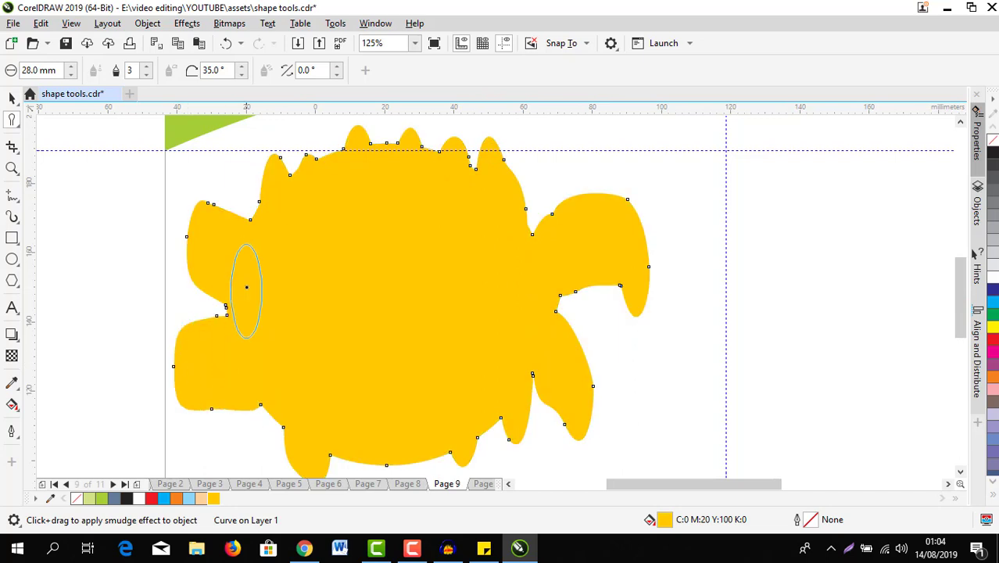
scroll(276, 278, "down", 1)
mouse_move(385, 363)
left_mouse_down()
mouse_move(353, 372)
mouse_move(358, 388)
mouse_move(344, 370)
mouse_move(324, 384)
left_mouse_up()
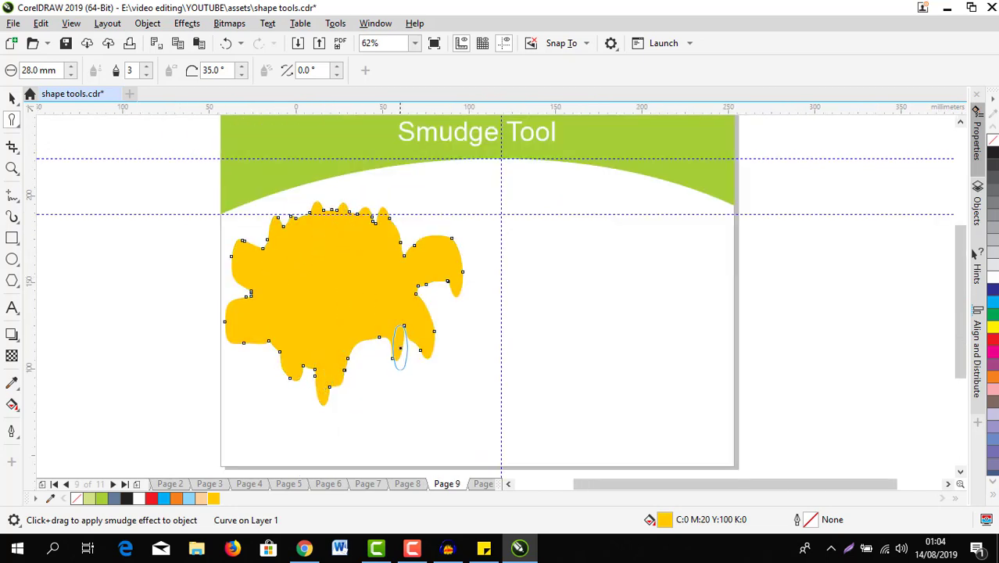
Go to Page 10 with the three vertical yellow lines and activate the Twirl tool
left_click(484, 485)
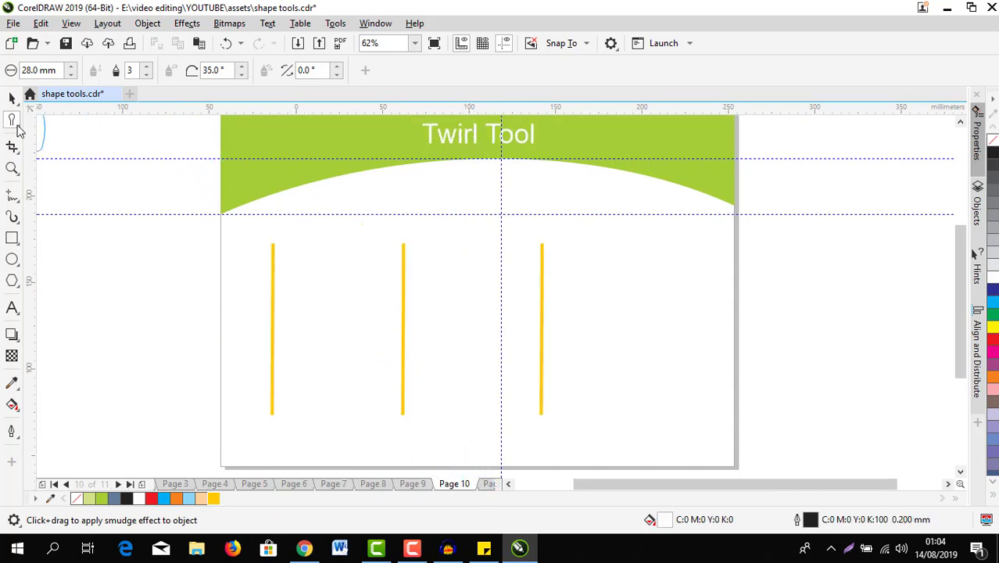
left_click(17, 125)
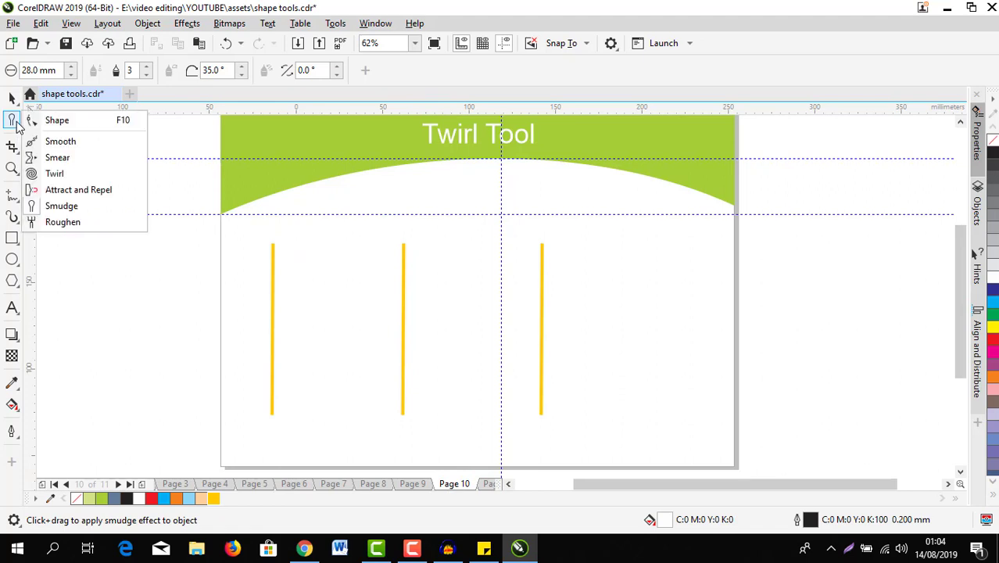
left_click(63, 174)
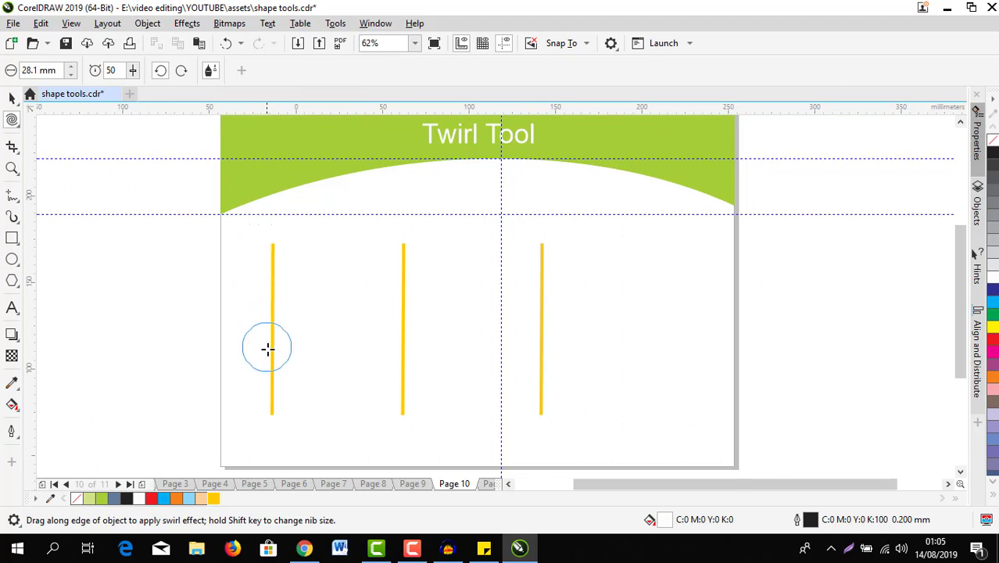
Twirl the first line counterclockwise at its top end with a rate of 50 and around its middle with a rate of 26
scroll(275, 249, "up", 2)
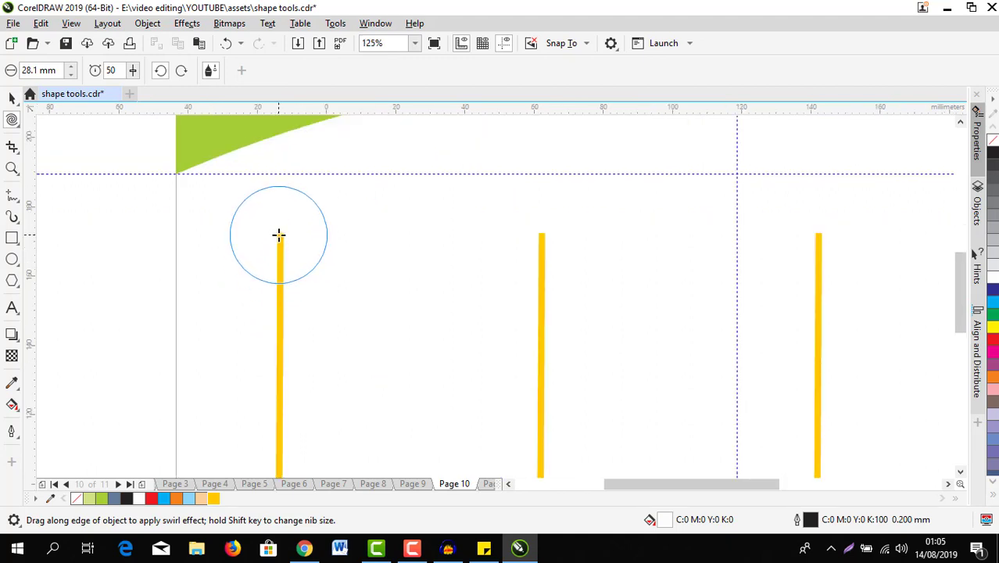
left_click(279, 250)
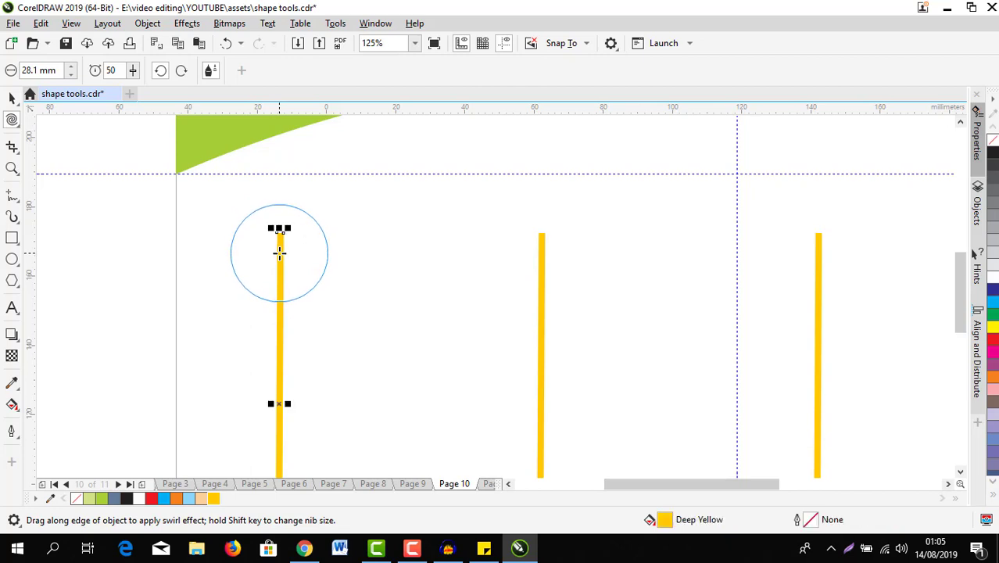
left_click_drag(279, 252, 279, 251)
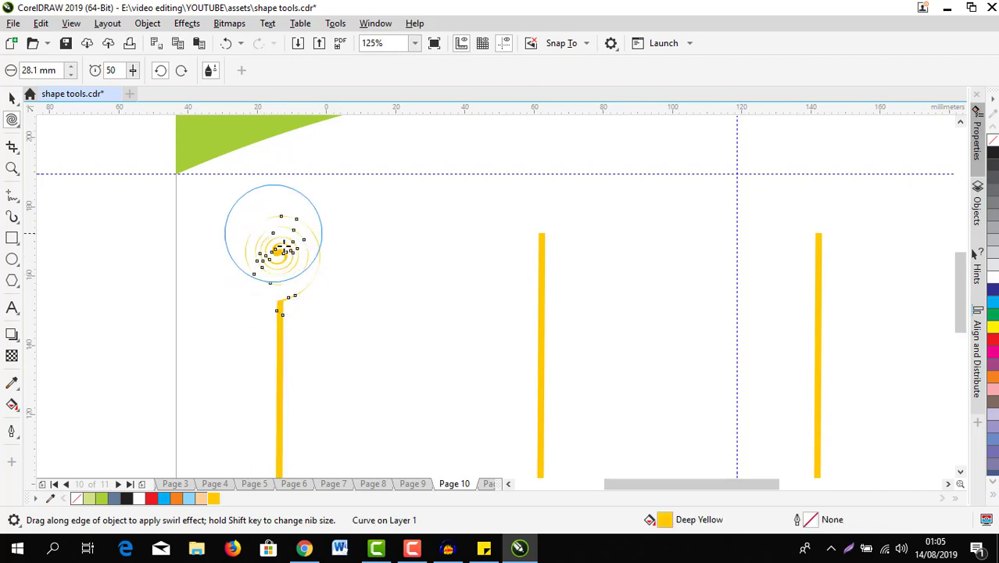
left_click(133, 68)
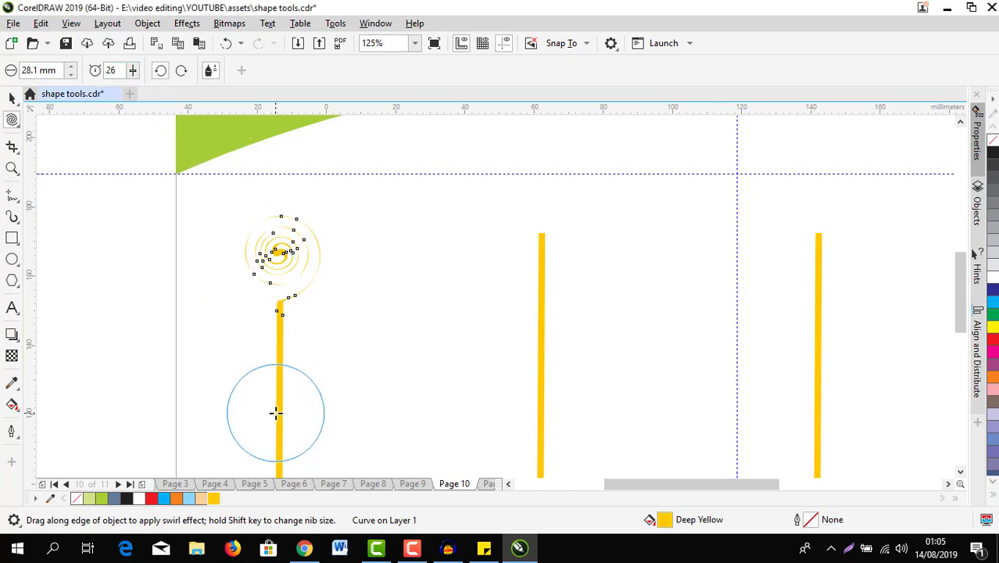
left_click_drag(280, 411, 280, 411)
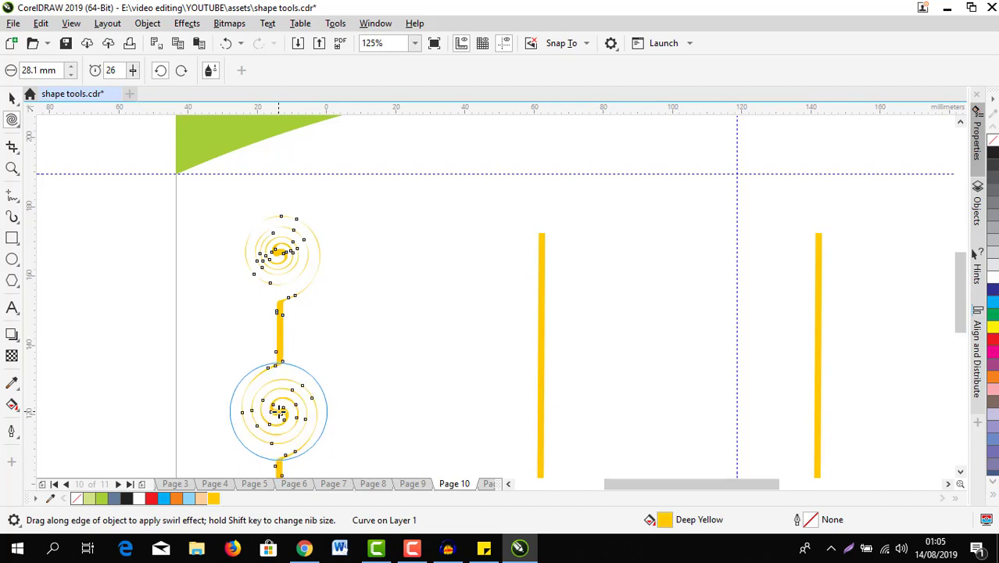
Set the twirl rate to 11 and twirl the bottom end of the first line counterclockwise
left_click(133, 71)
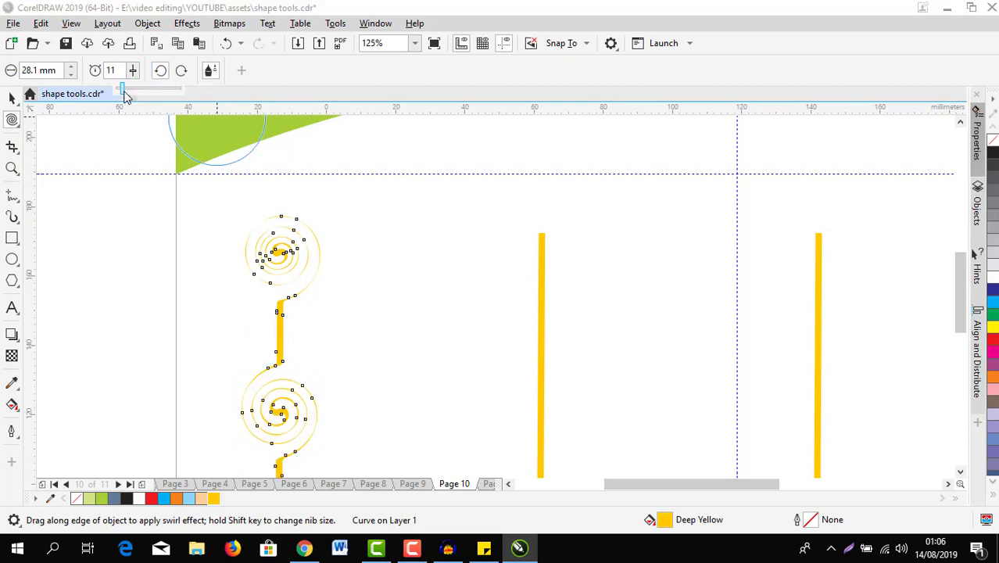
scroll(274, 281, "down", 2)
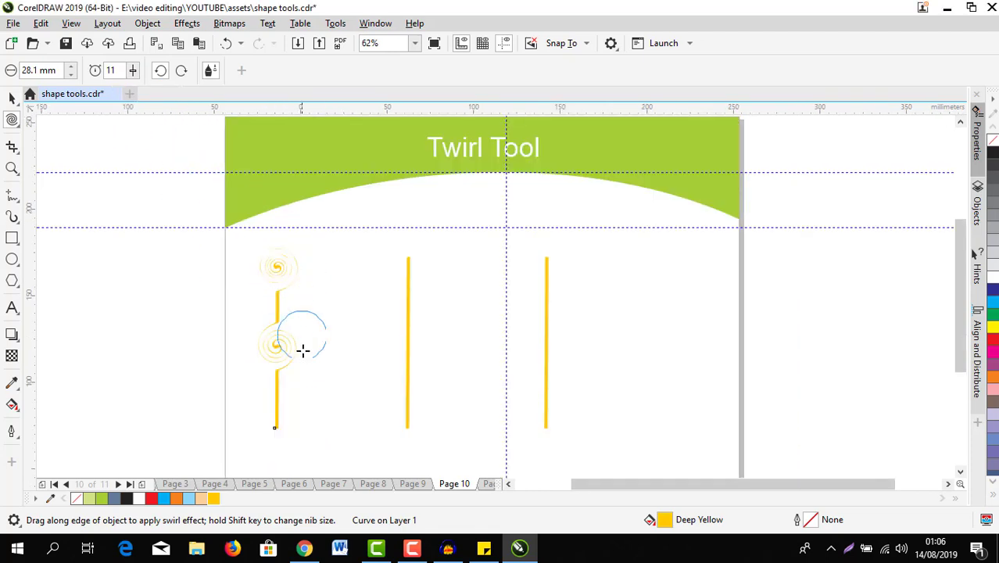
scroll(277, 415, "up", 2)
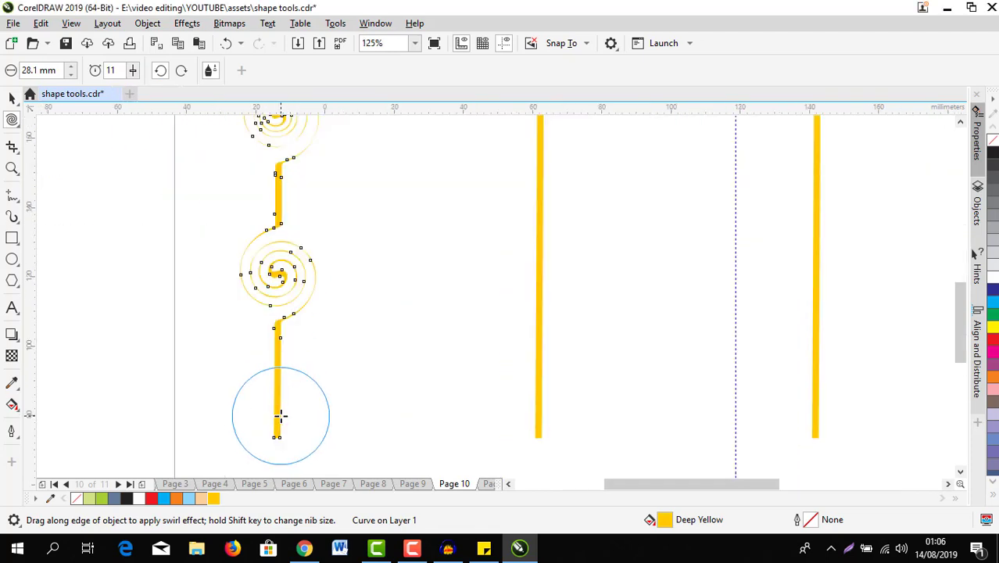
left_click_drag(280, 417, 278, 414)
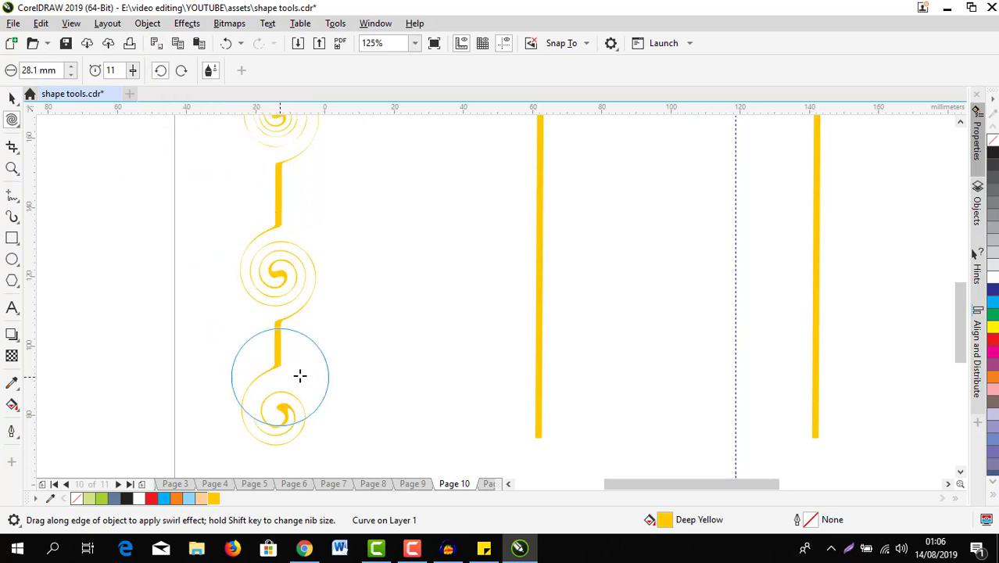
Switch the twirl direction to clockwise and twirl the top end of the second line at rate 11
scroll(303, 368, "down", 2)
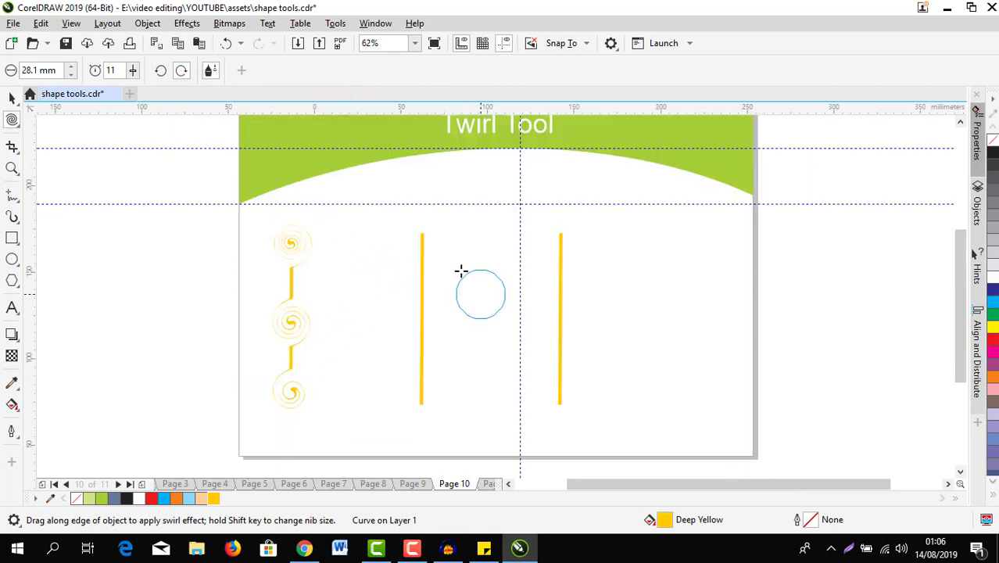
scroll(415, 250, "up", 2)
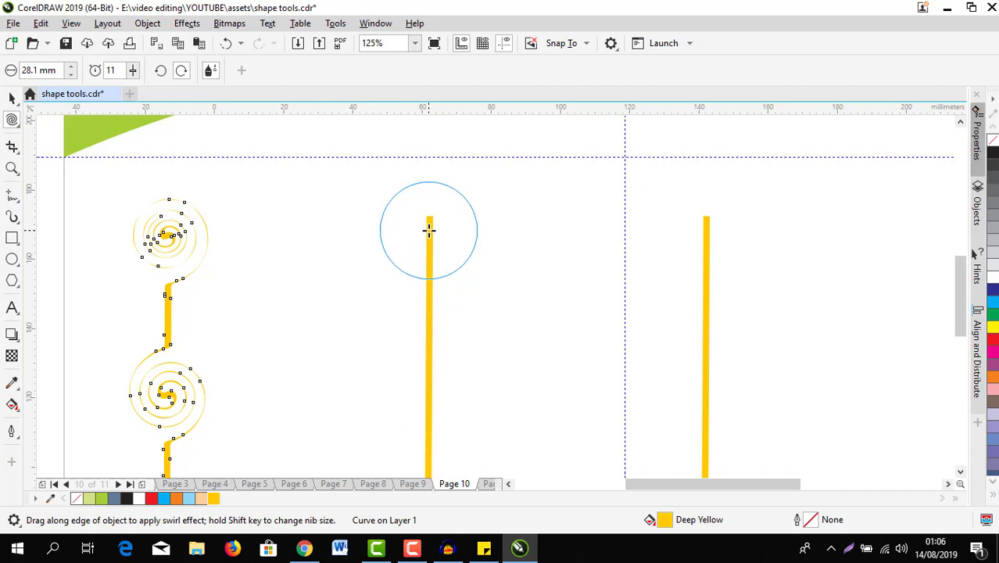
left_click(429, 233)
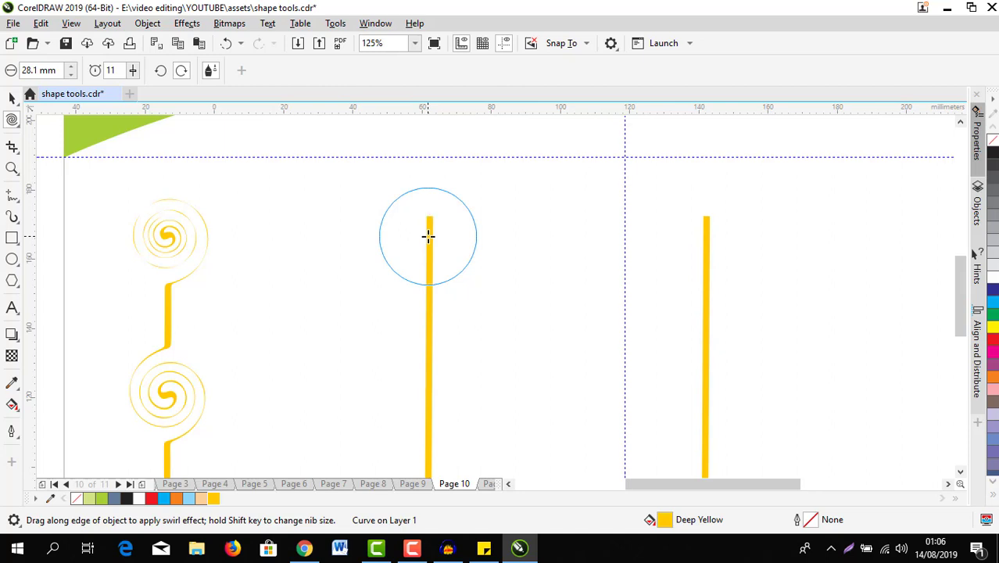
left_click_drag(428, 236, 428, 236)
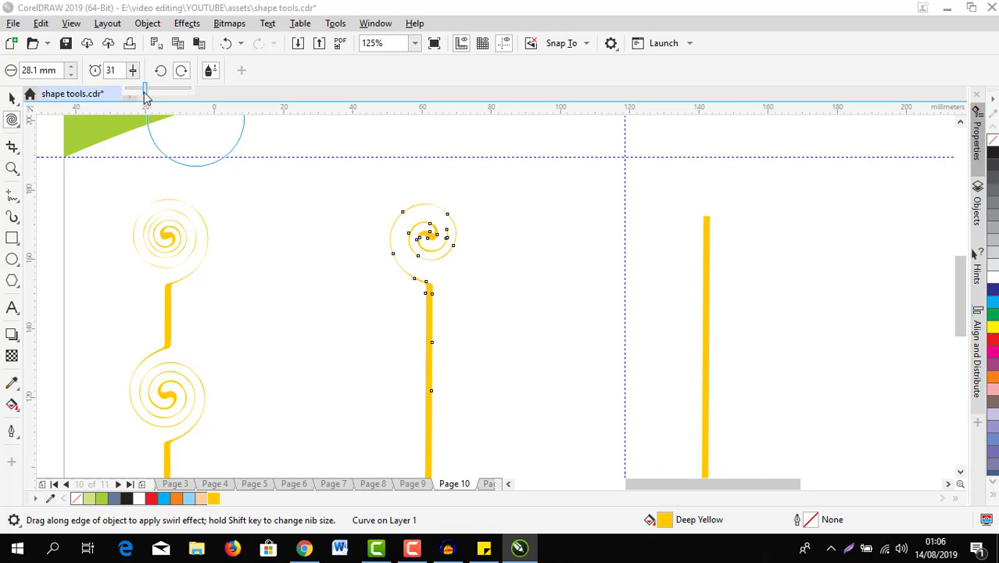
Set the twirl rate to 31 and twirl the second line clockwise around its middle and at its bottom end
left_click_drag(145, 93, 144, 93)
left_click_drag(430, 391, 429, 392)
scroll(467, 420, "down", 2)
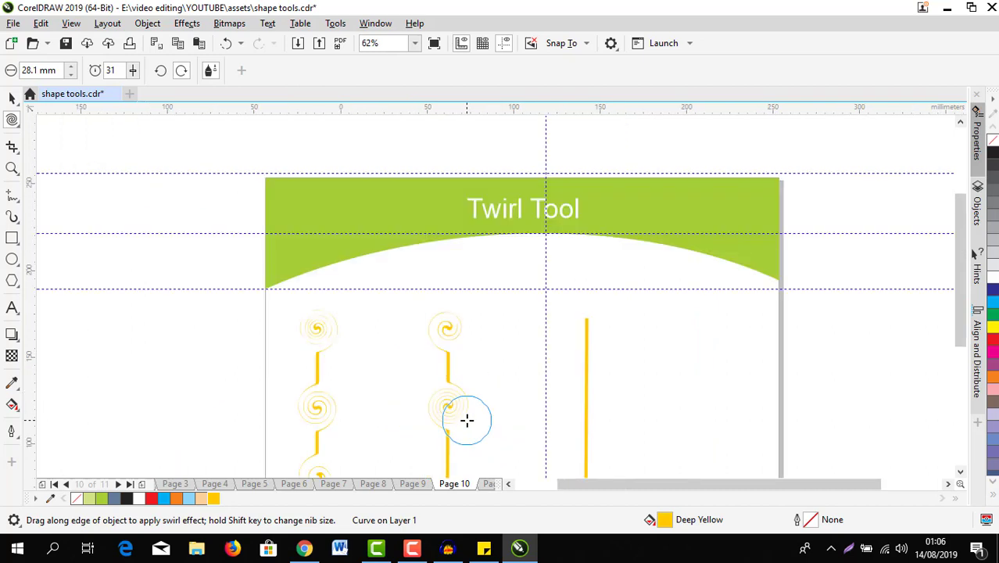
scroll(466, 420, "down", 1)
left_click_drag(963, 264, 964, 330)
scroll(460, 329, "up", 2)
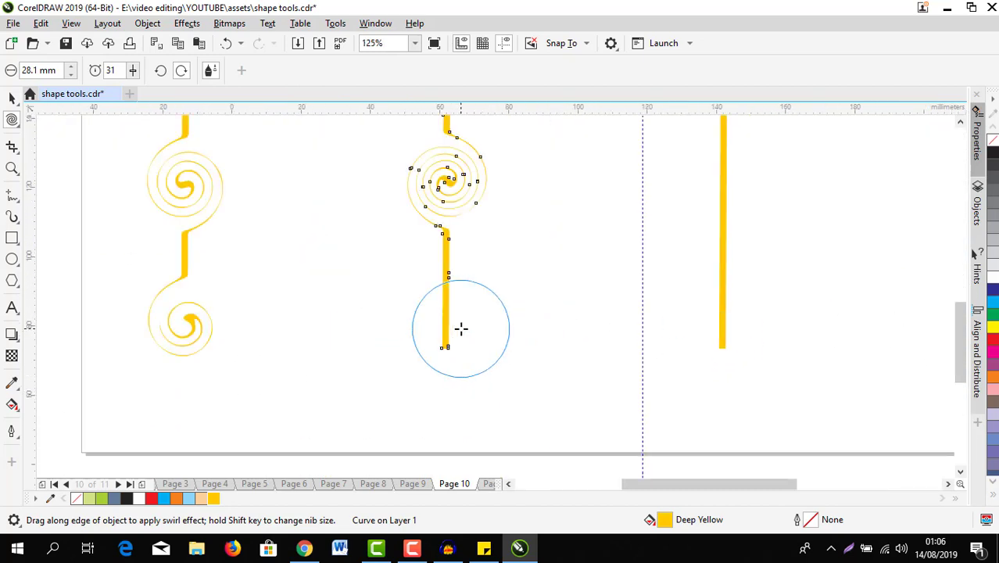
left_click_drag(442, 340, 442, 339)
Switch the twirl direction to counterclockwise and twirl the top end of the third line at rate 31
scroll(444, 337, "down", 1)
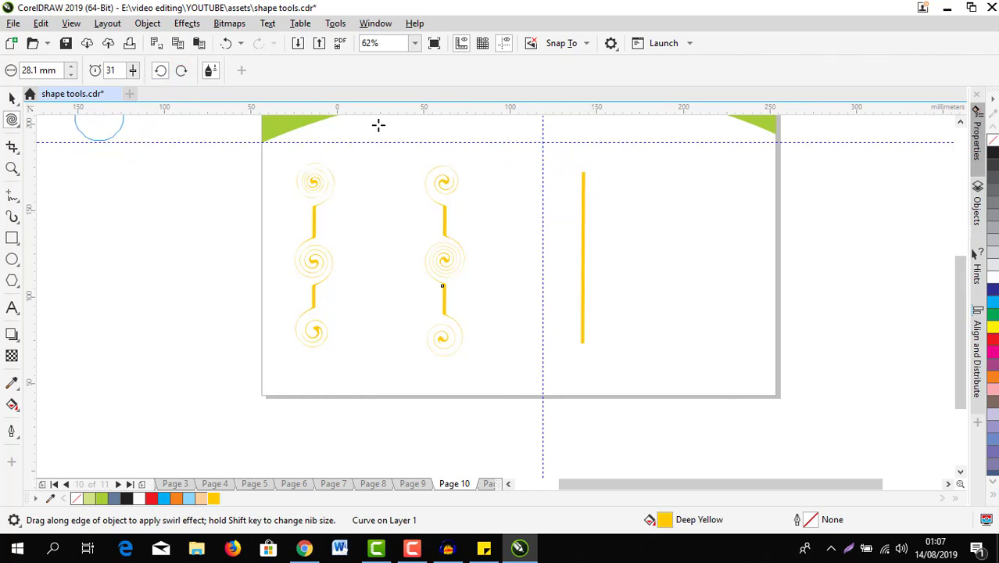
scroll(589, 202, "up", 2)
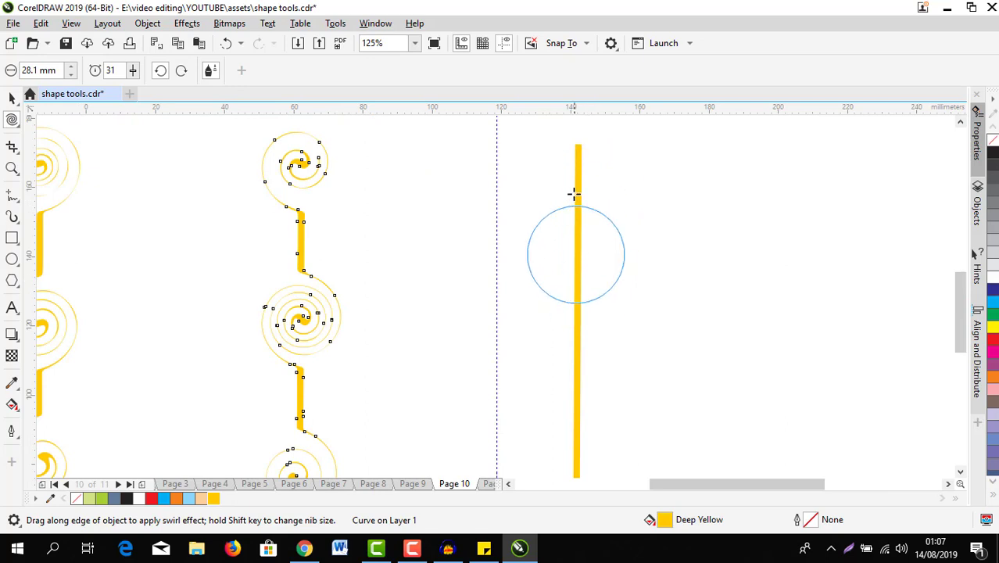
left_click_drag(575, 163, 584, 165)
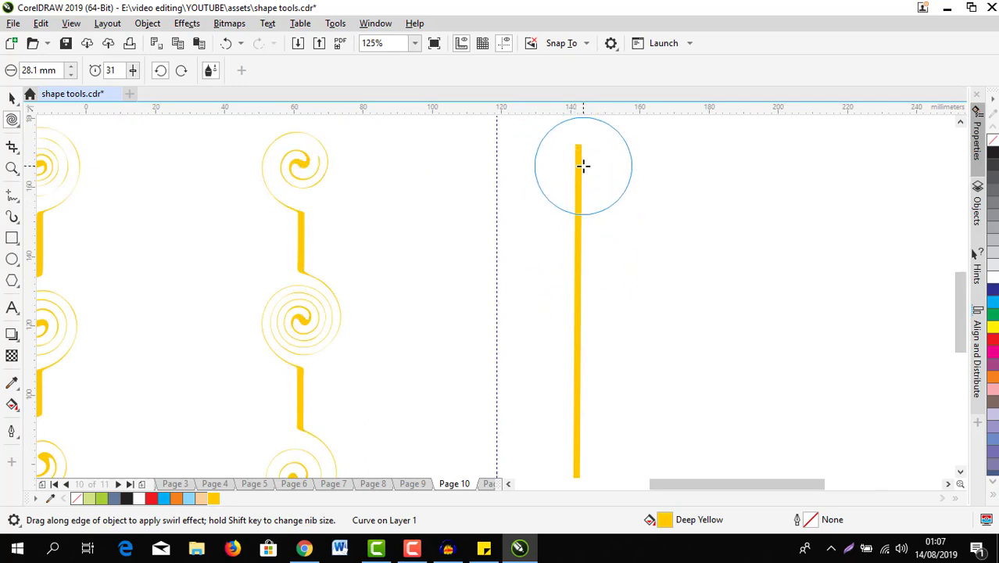
left_click(577, 173)
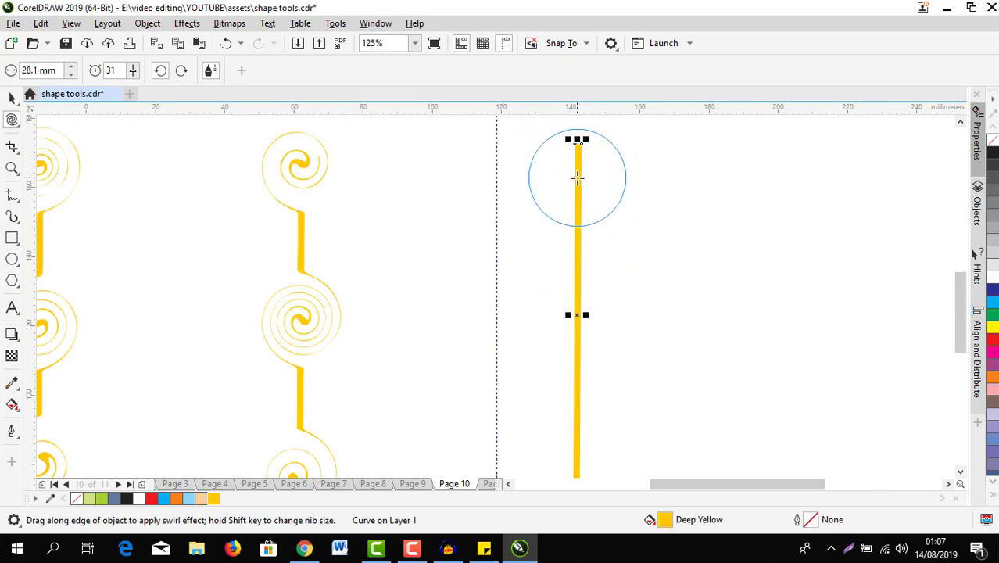
left_click_drag(577, 179, 577, 179)
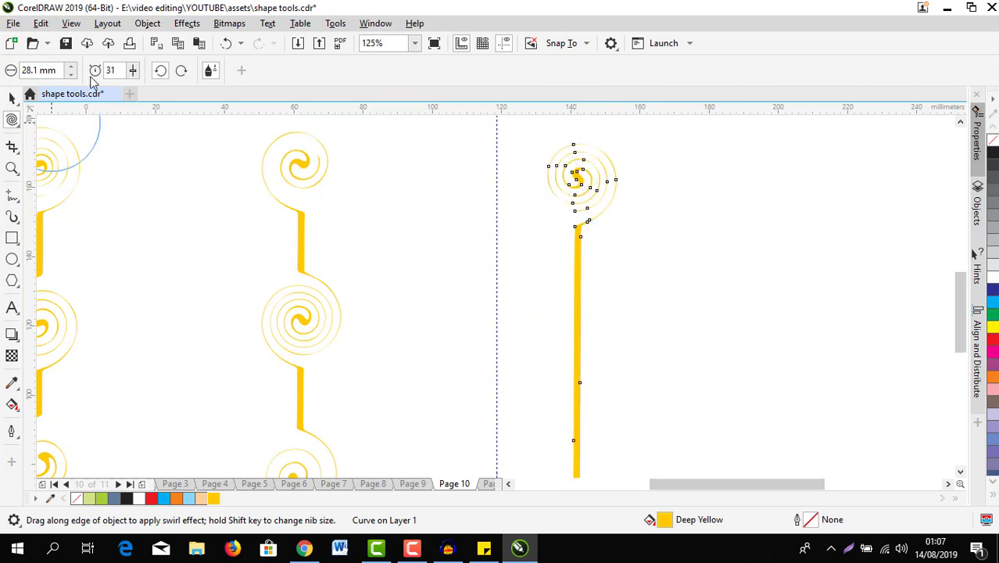
Twirl the third line clockwise around its middle and counterclockwise on its lower part
left_click(184, 75)
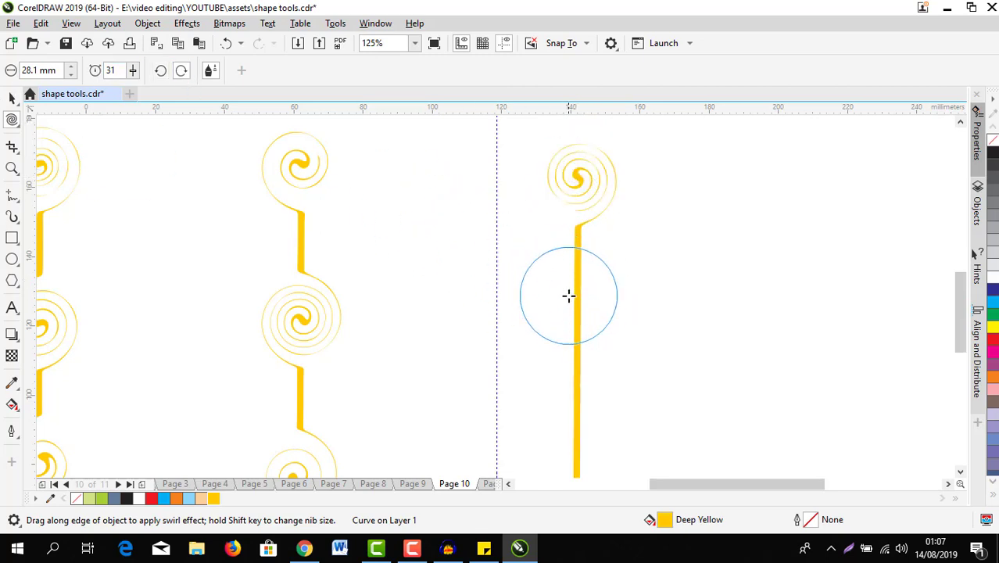
left_click_drag(575, 288, 575, 288)
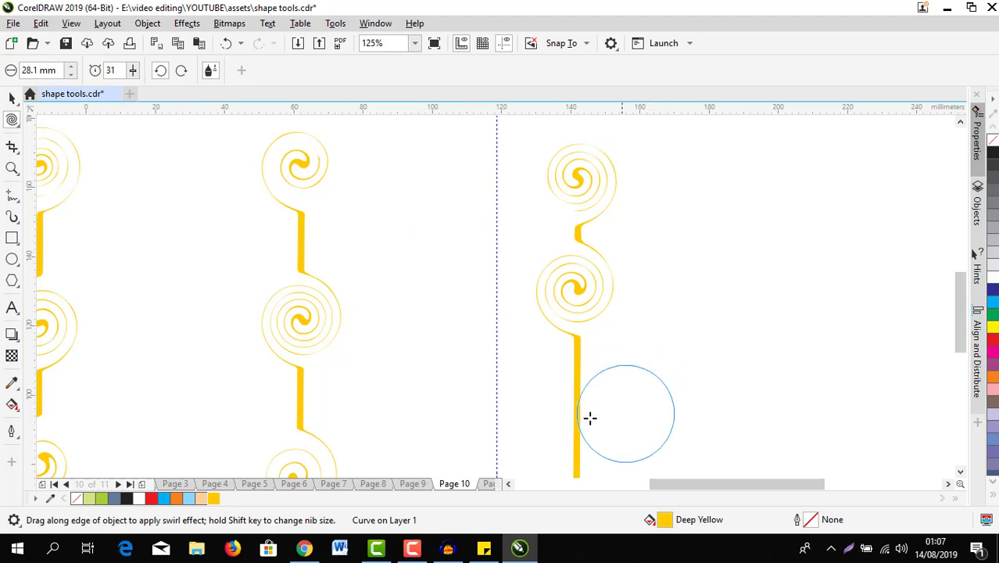
left_click_drag(578, 422, 580, 422)
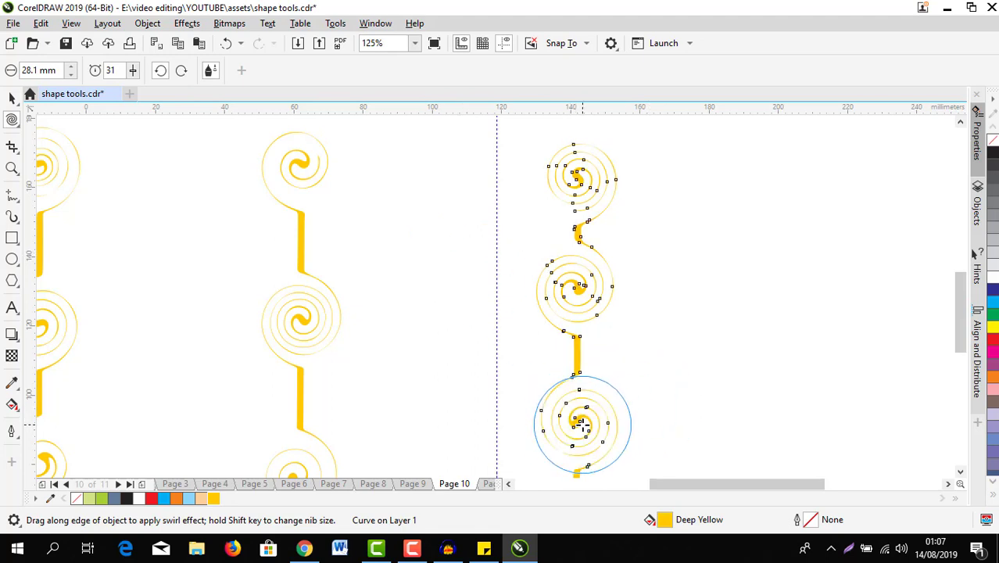
Go to Page 11 with the yellow rectangle, activate the Roughen tool and set its nib size to 9.8 mm
scroll(557, 331, "down", 2)
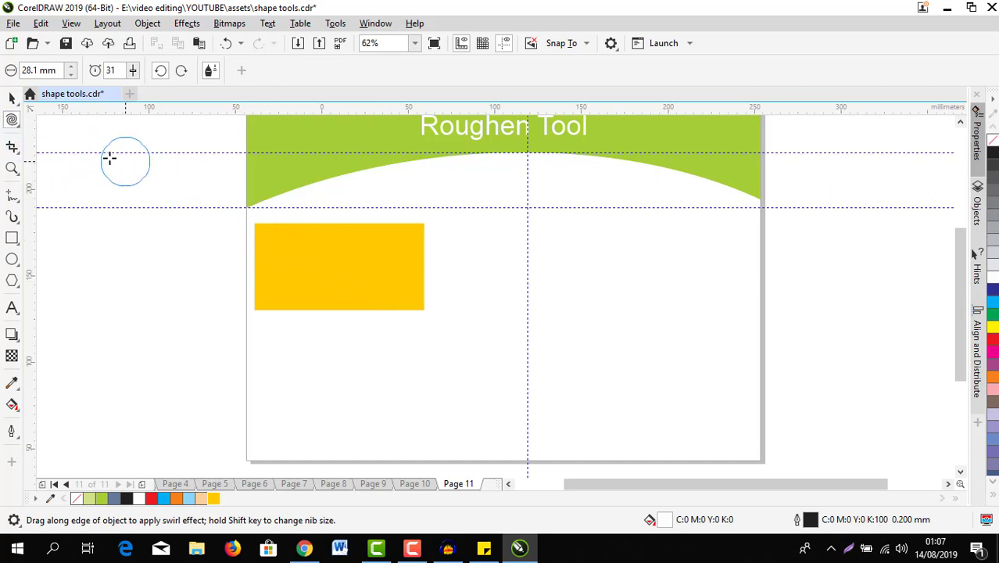
left_click(15, 125)
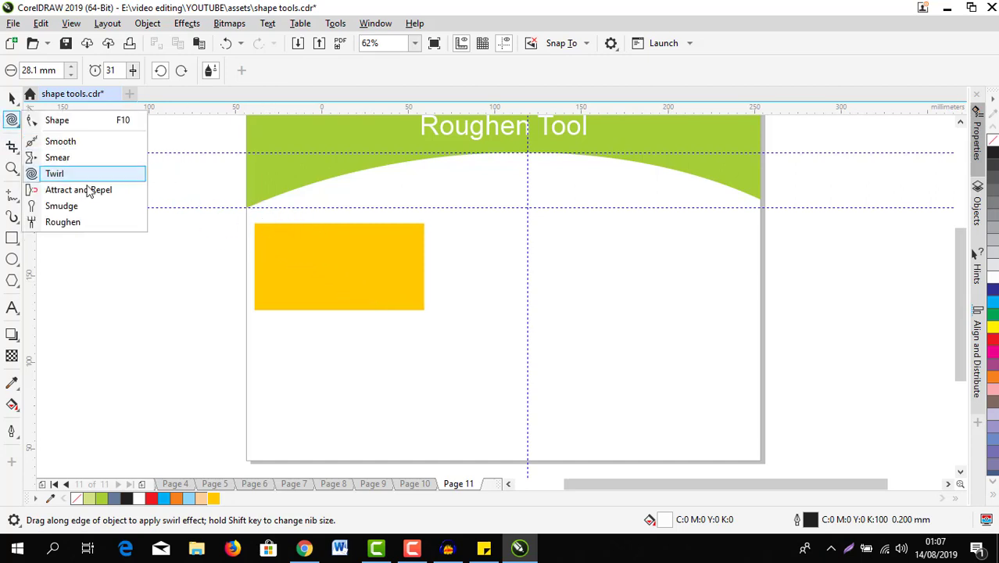
left_click(63, 222)
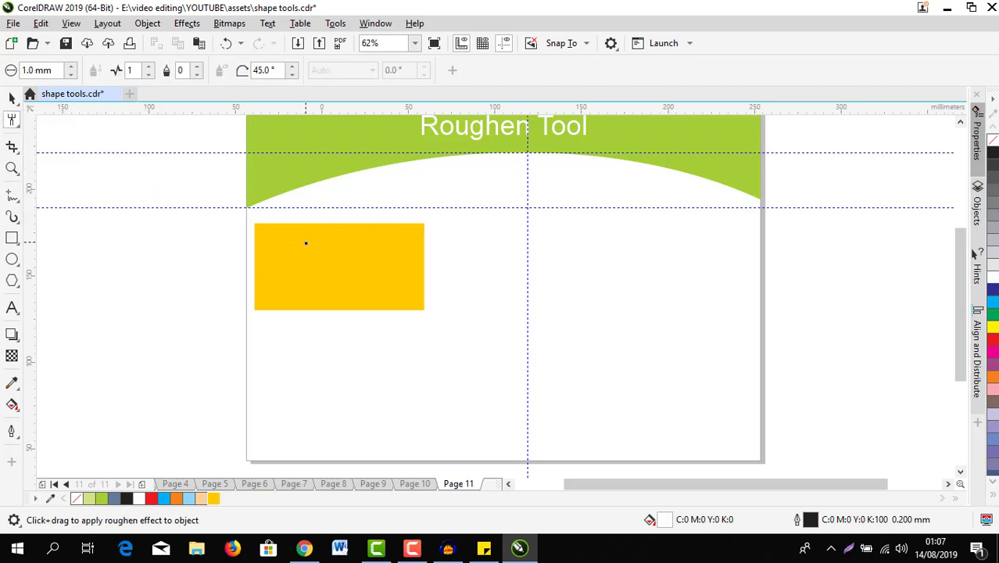
scroll(306, 243, "up", 3)
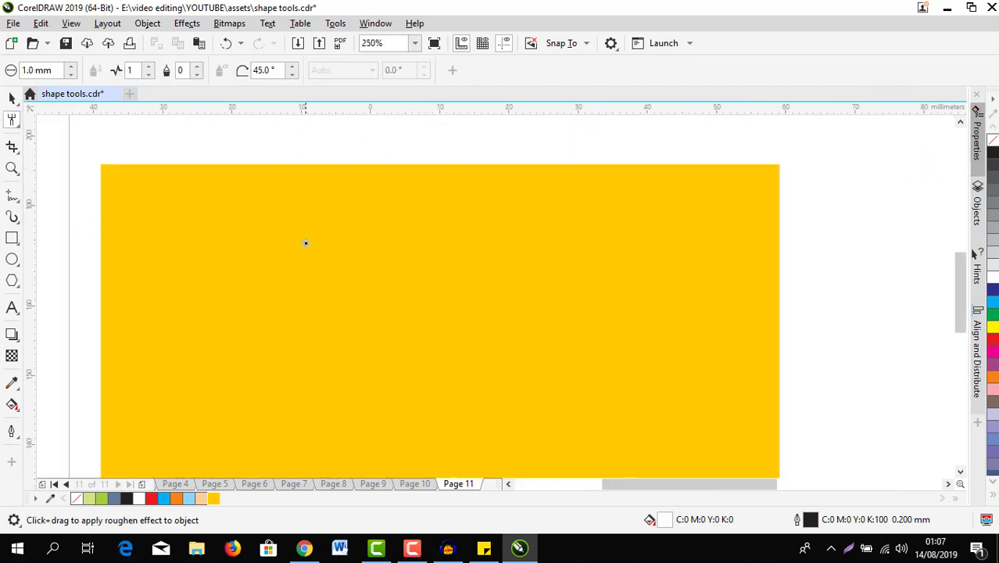
scroll(305, 243, "down", 2)
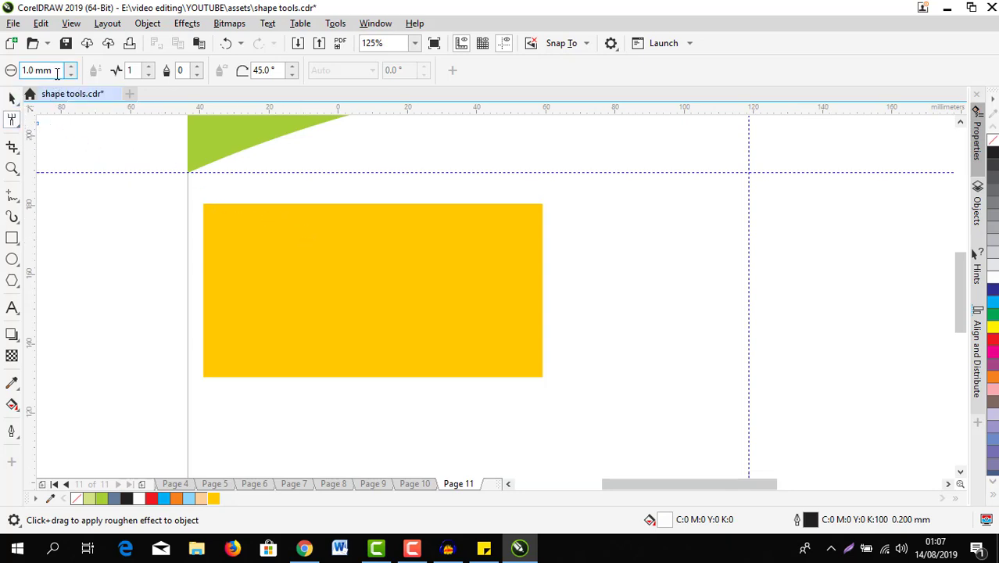
left_click_drag(69, 70, 79, 9)
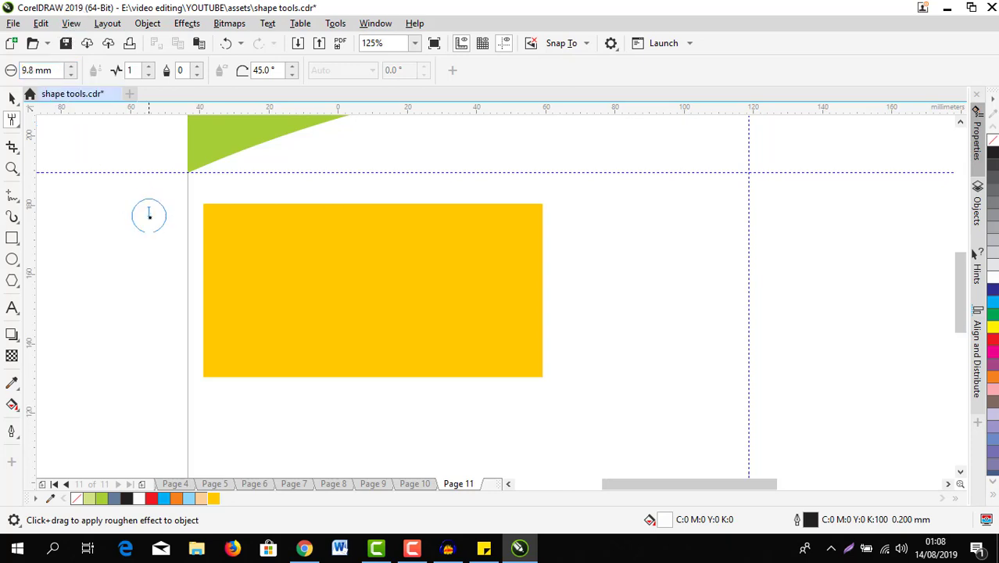
Roughen a short stretch near the rectangle's top-left corner at spike frequency 3, and most of its remaining outline at frequency 5
left_click(150, 68)
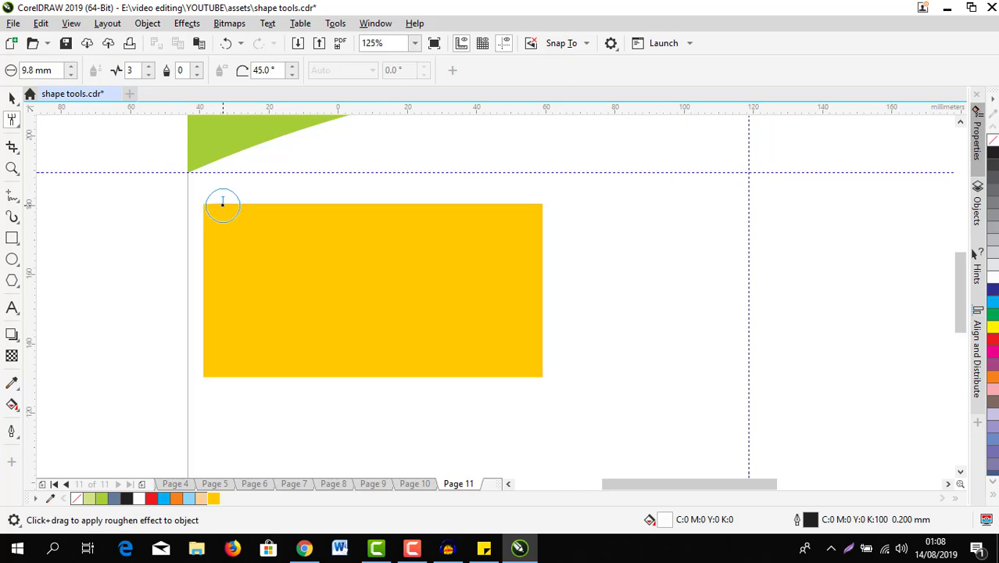
left_click_drag(222, 202, 228, 205)
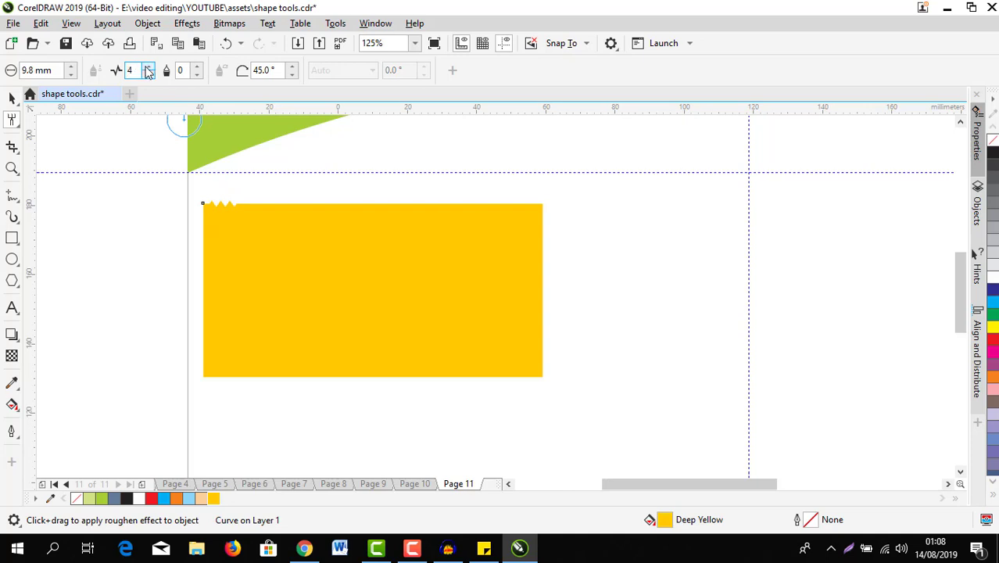
left_click_drag(274, 205, 286, 207)
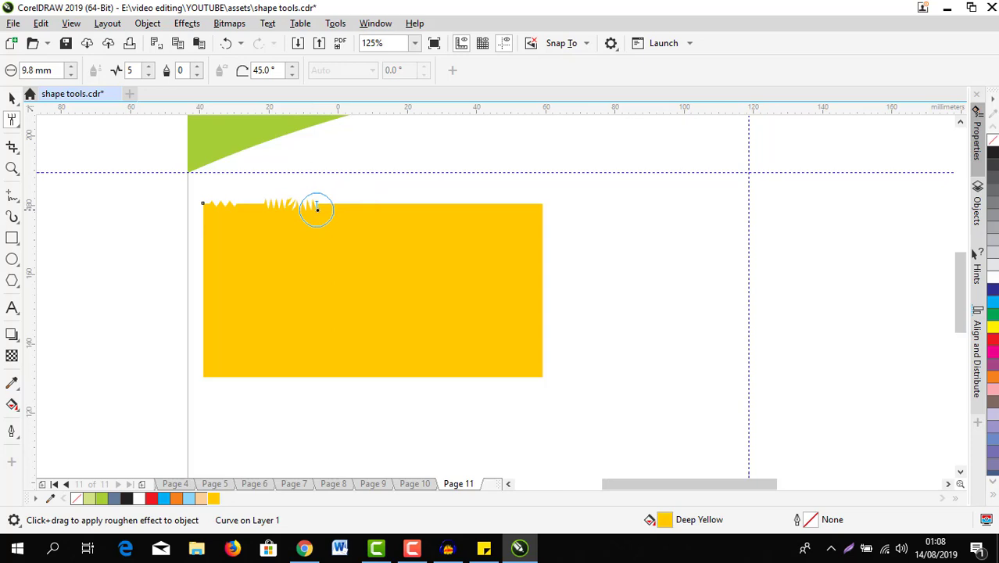
left_click_drag(317, 208, 508, 206)
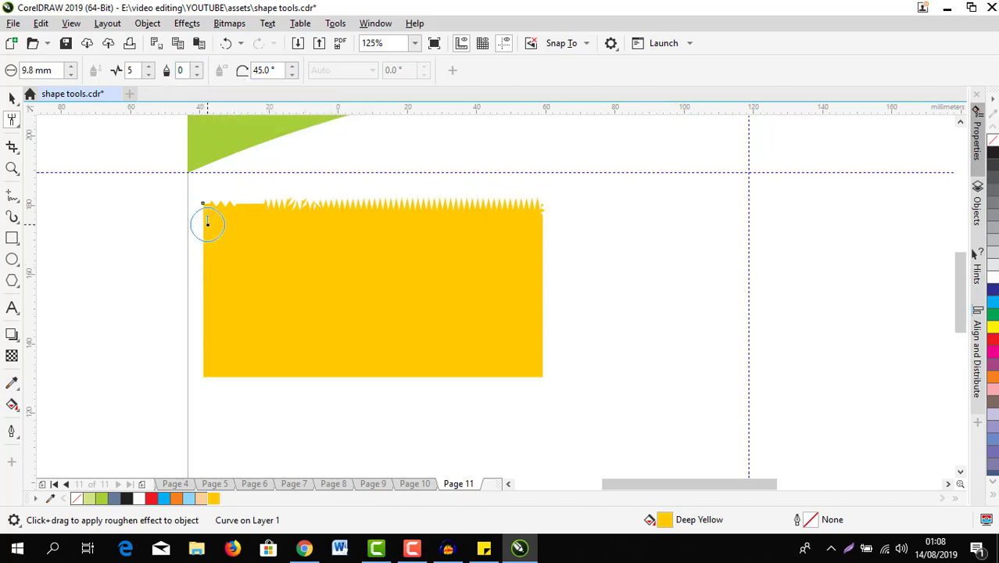
mouse_move(208, 219)
left_mouse_down()
mouse_move(213, 281)
mouse_move(195, 361)
mouse_move(311, 378)
mouse_move(525, 372)
mouse_move(544, 344)
mouse_move(534, 234)
left_mouse_up()
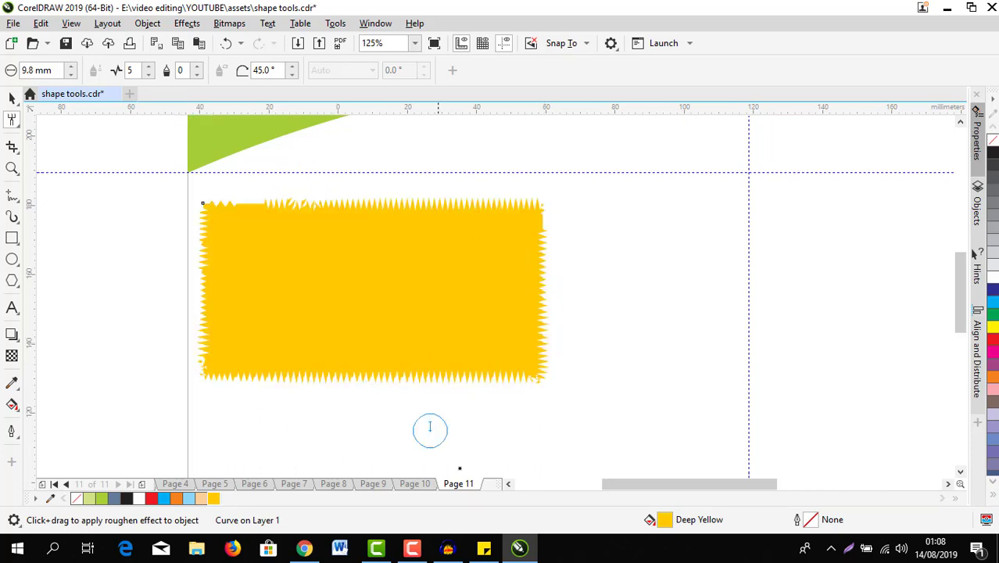
Zoom to the selected rectangle to examine the spikes along its roughened edges
scroll(460, 426, "down", 3)
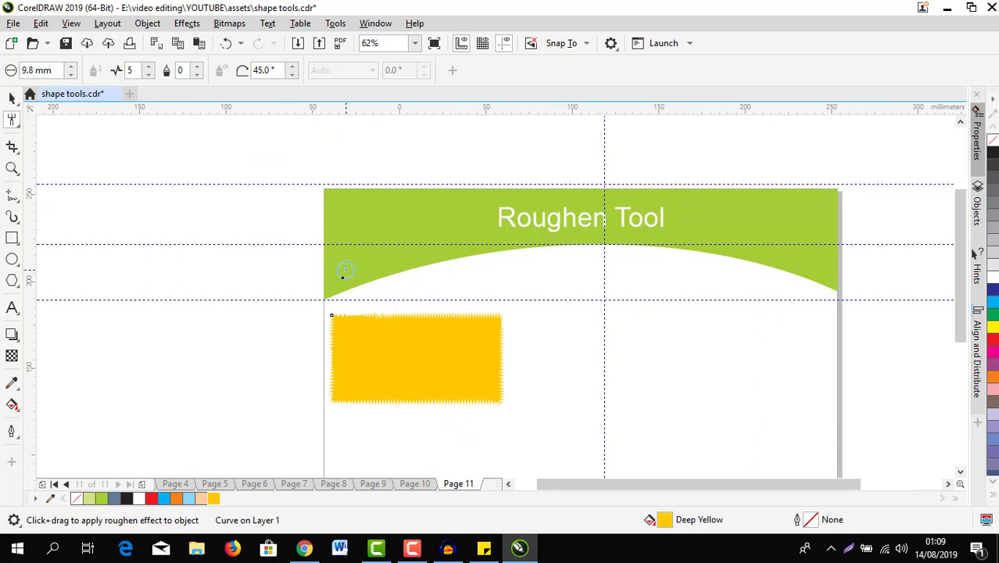
left_click(414, 44)
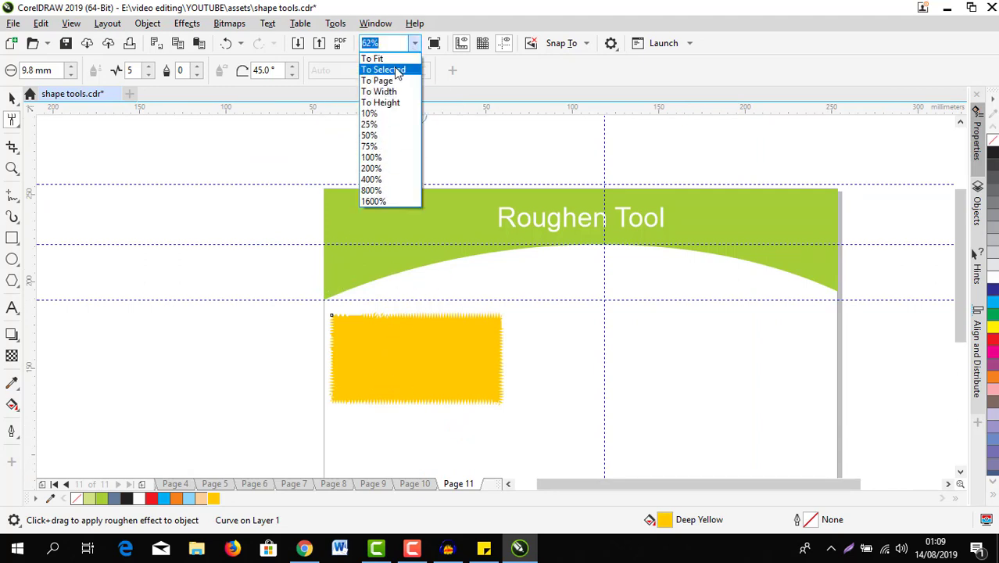
left_click(395, 71)
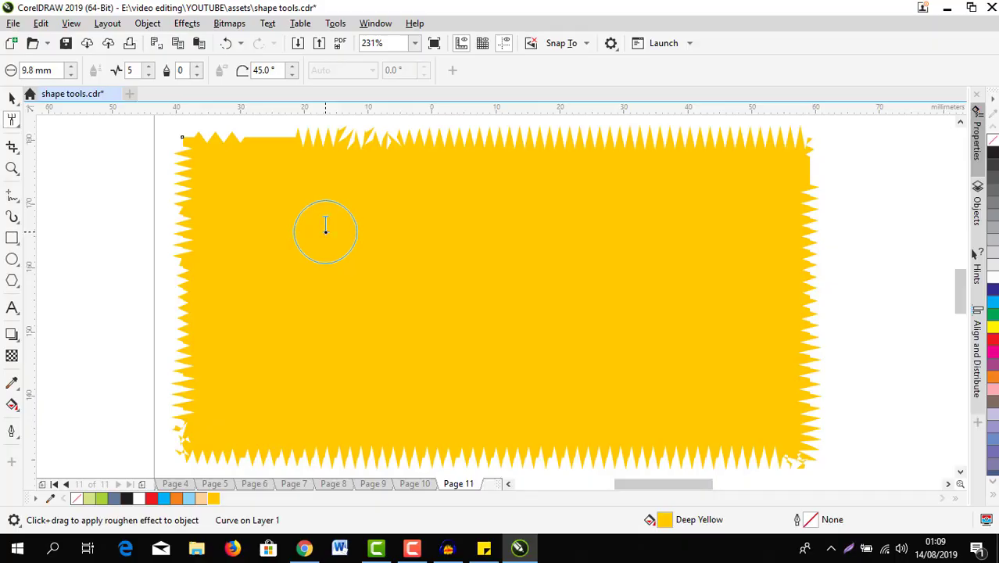